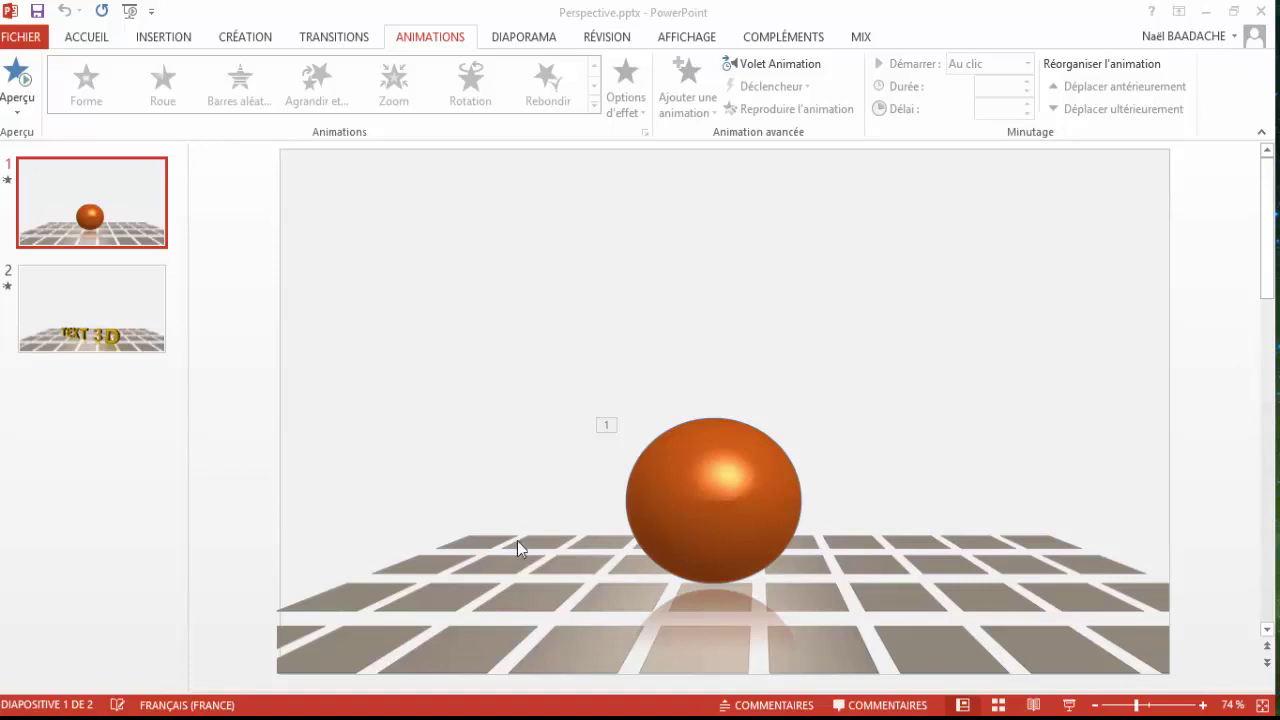
Inspect the tiled floor and sphere on slide 1 and the TEXT 3D slide
left_click(505, 568)
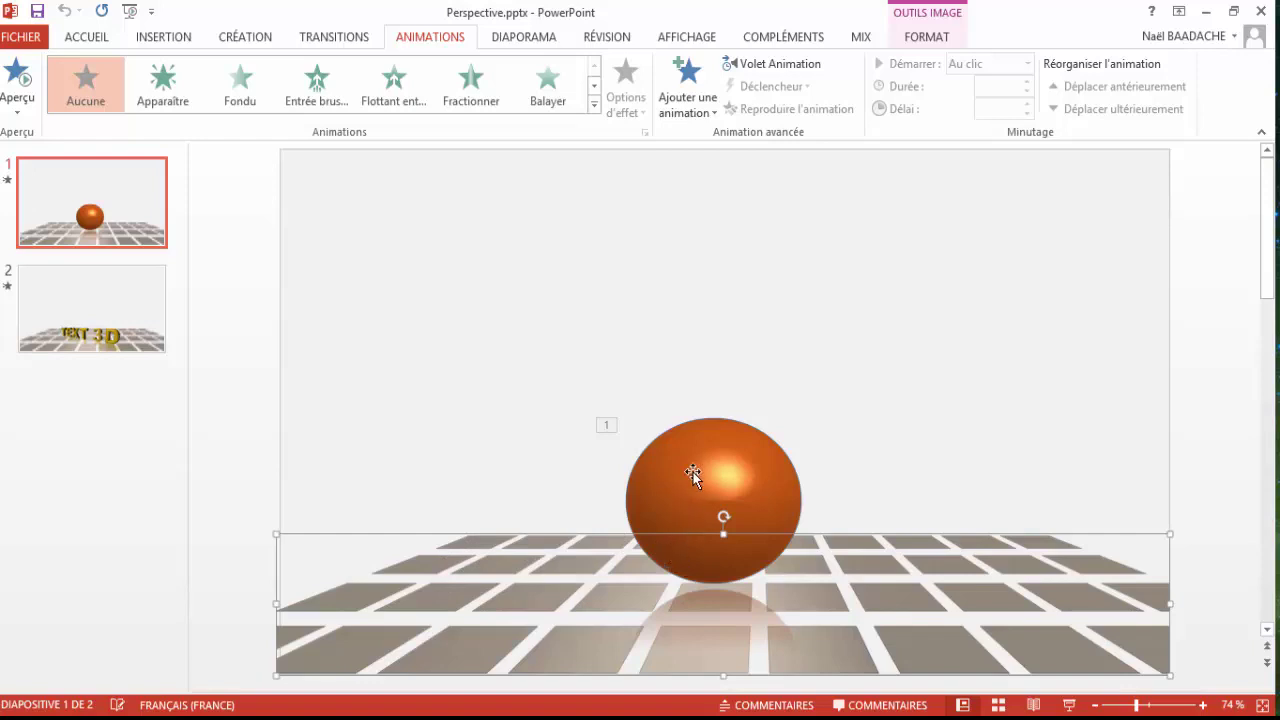
left_click(720, 440)
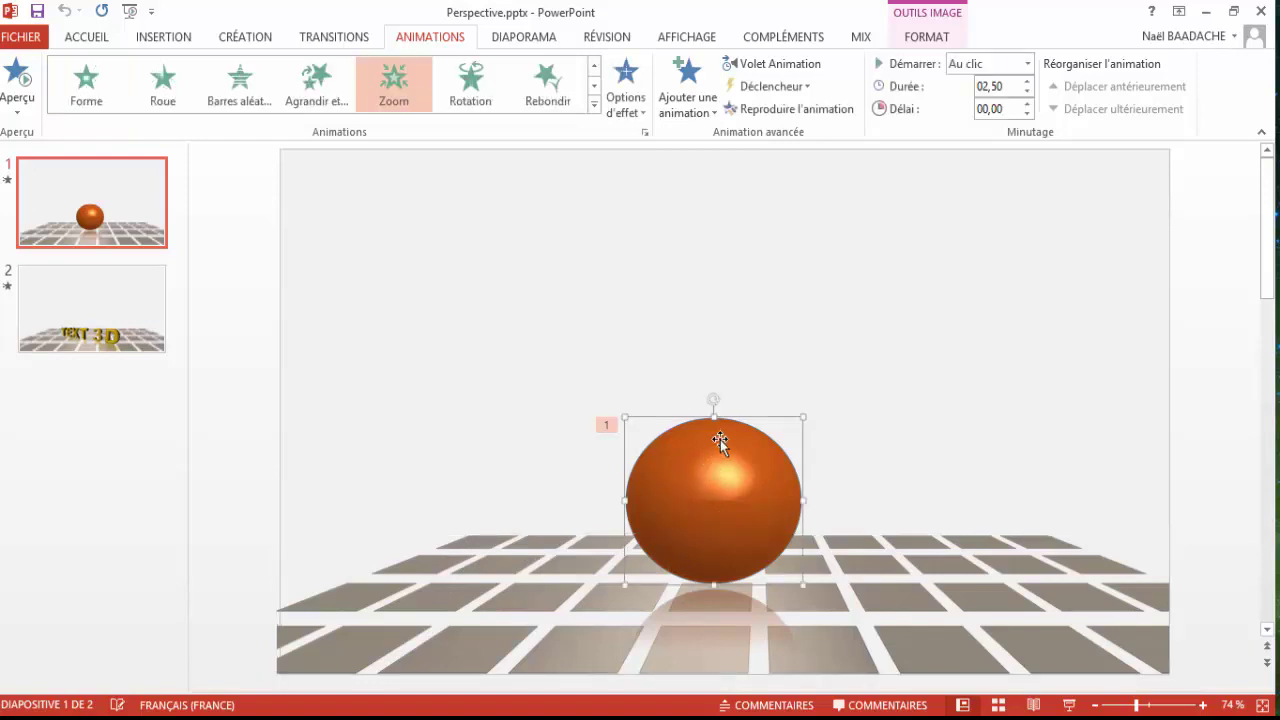
left_click(120, 320)
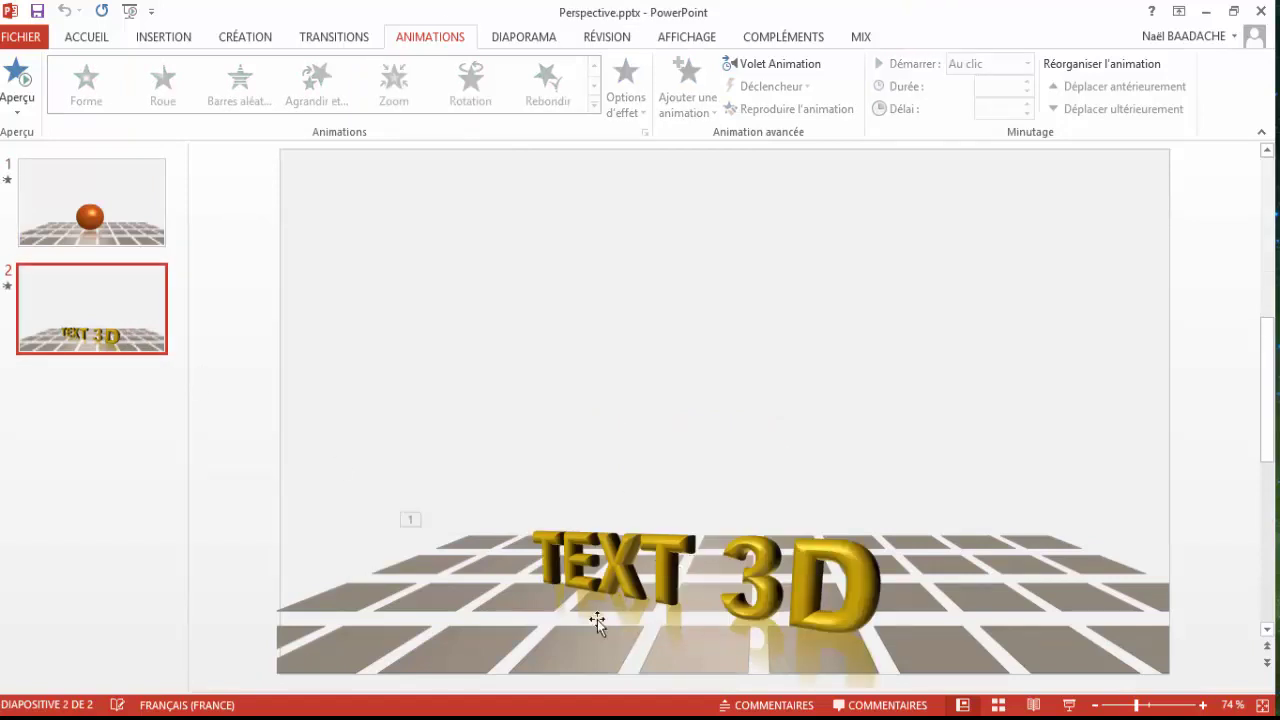
left_click(93, 219)
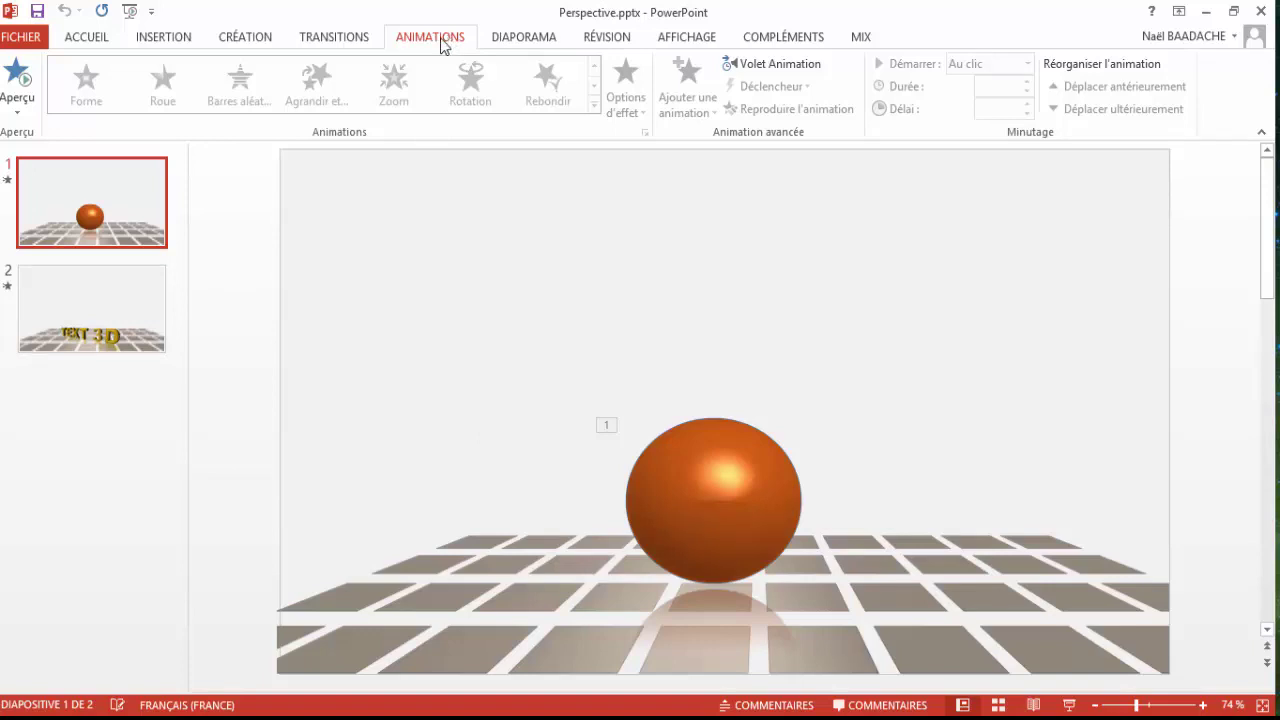
Preview the Zoom animations on the sphere slide and the TEXT 3D slide
left_click(14, 86)
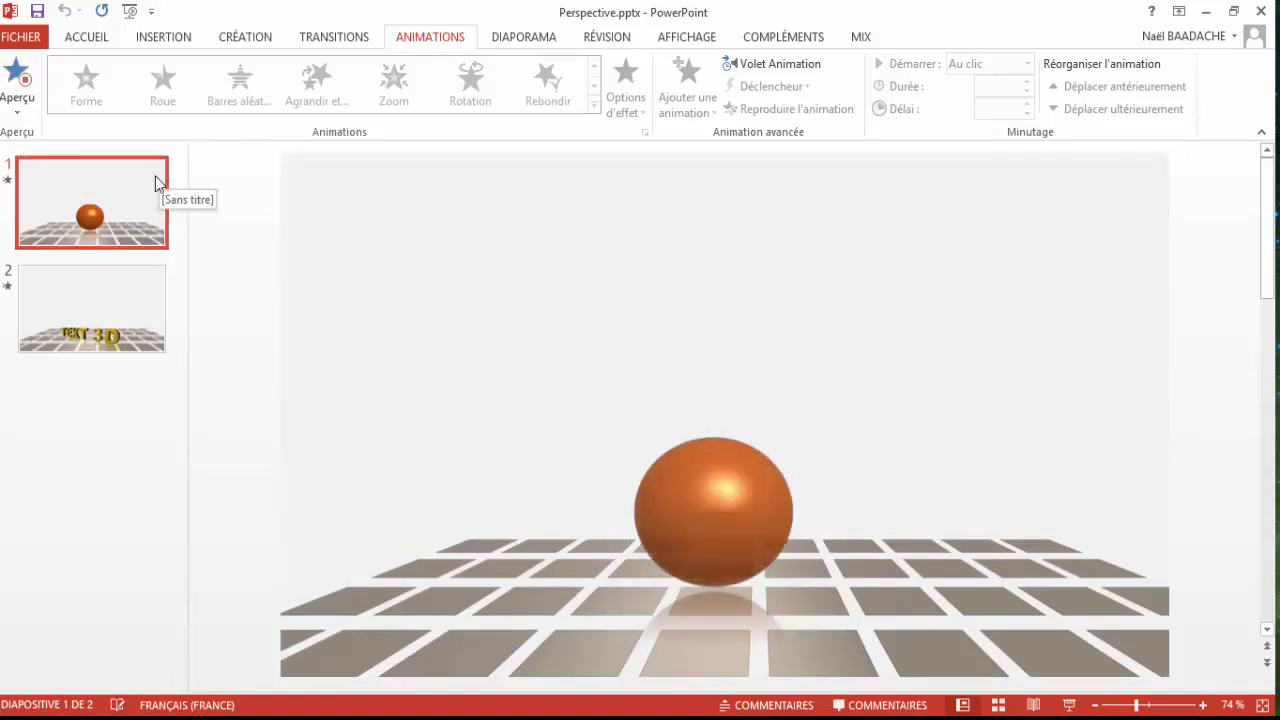
left_click(101, 327)
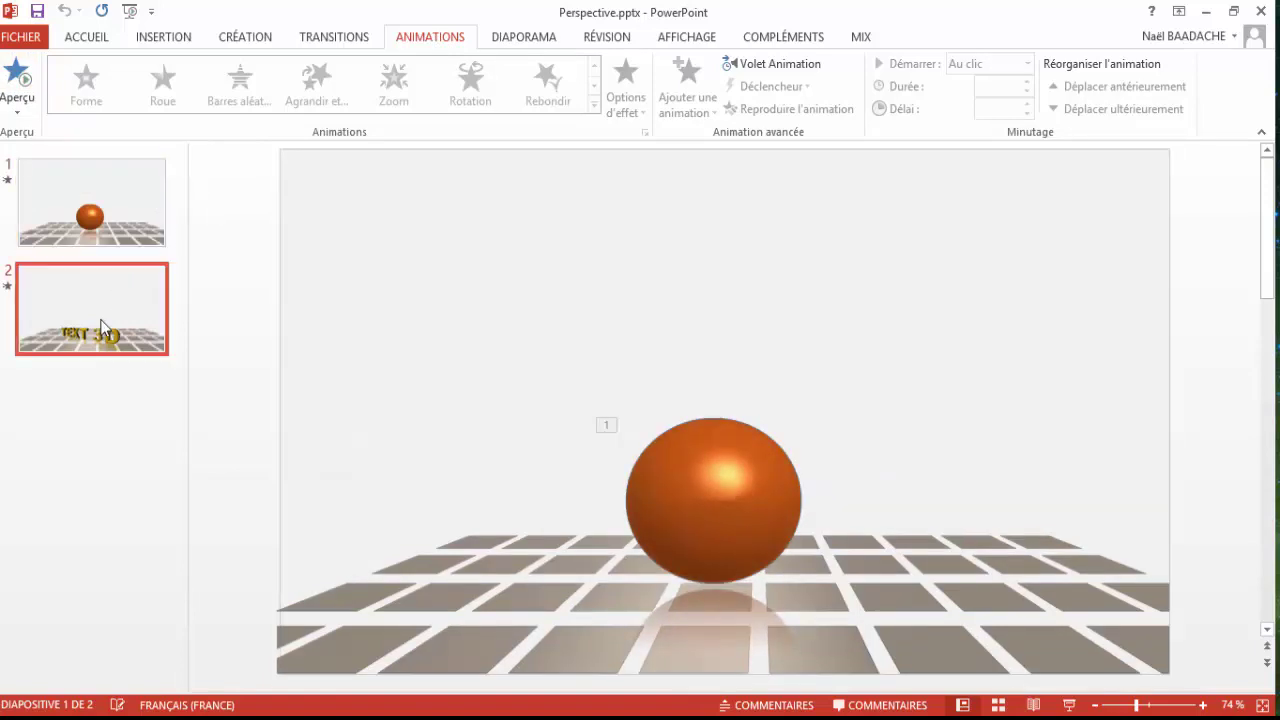
left_click(17, 75)
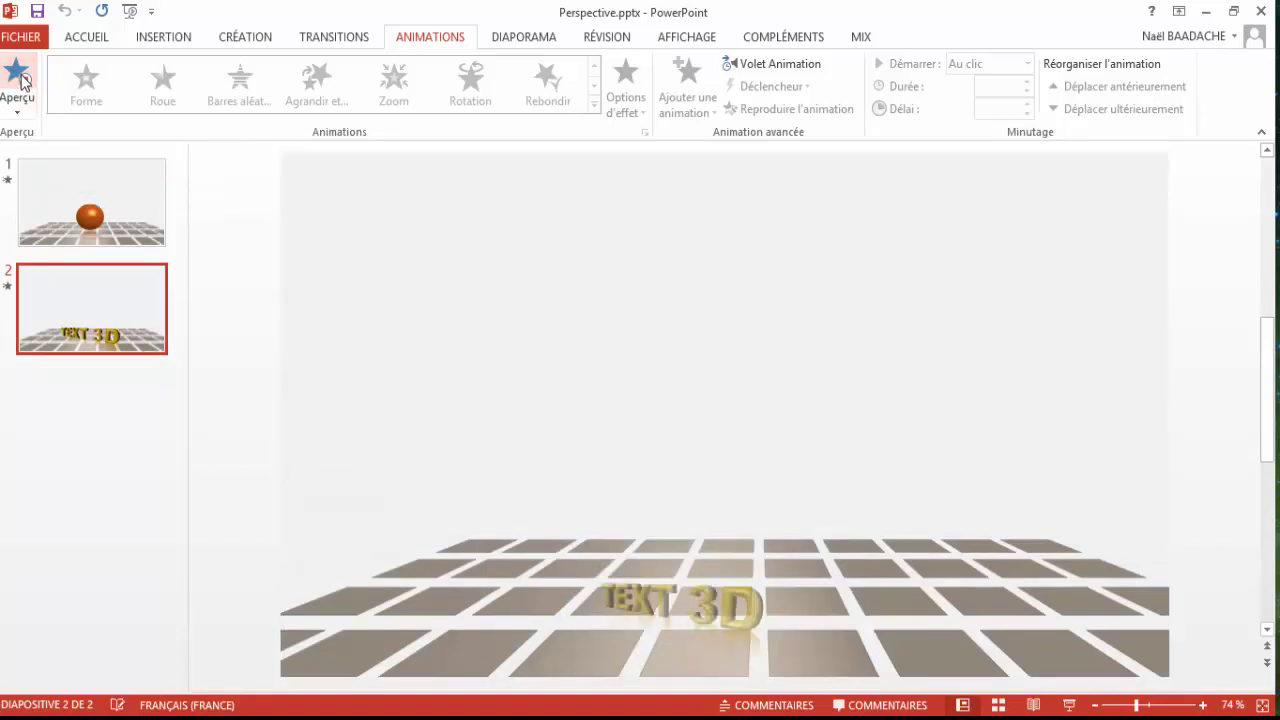
left_click(96, 199)
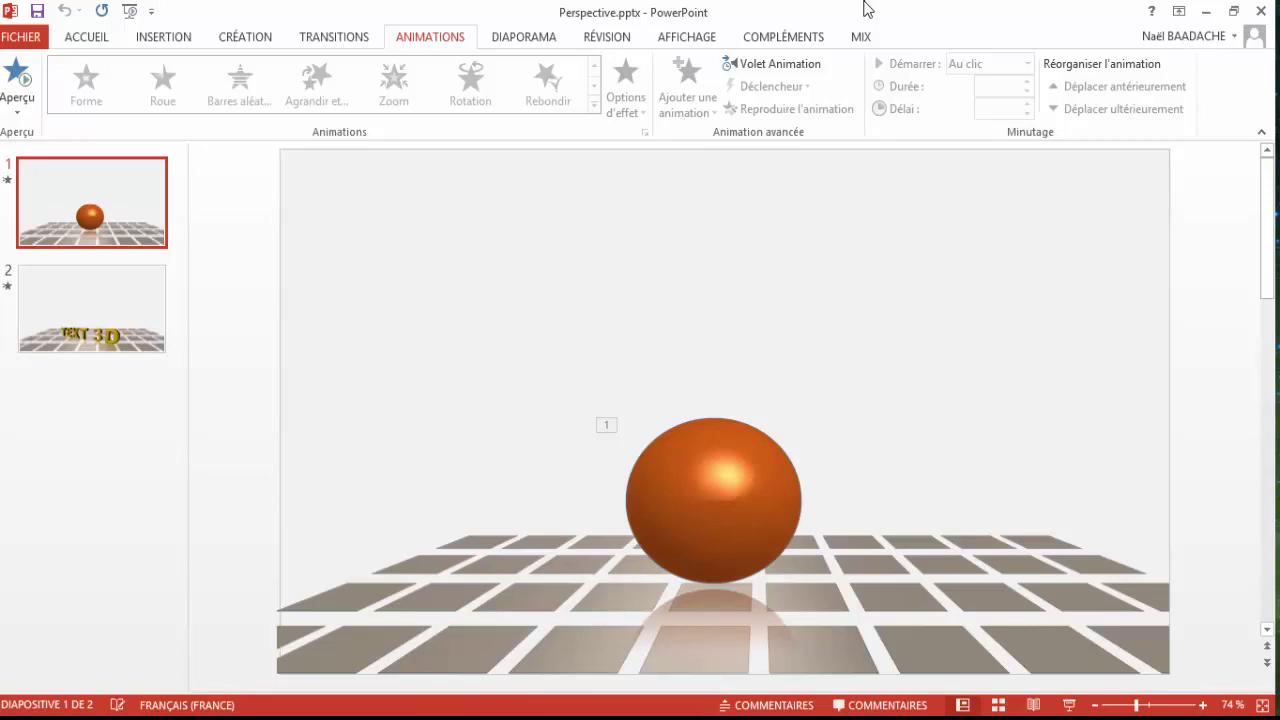
Create Présentation6, maximize its window, and delete the title and subtitle placeholders
key("ctrl+n")
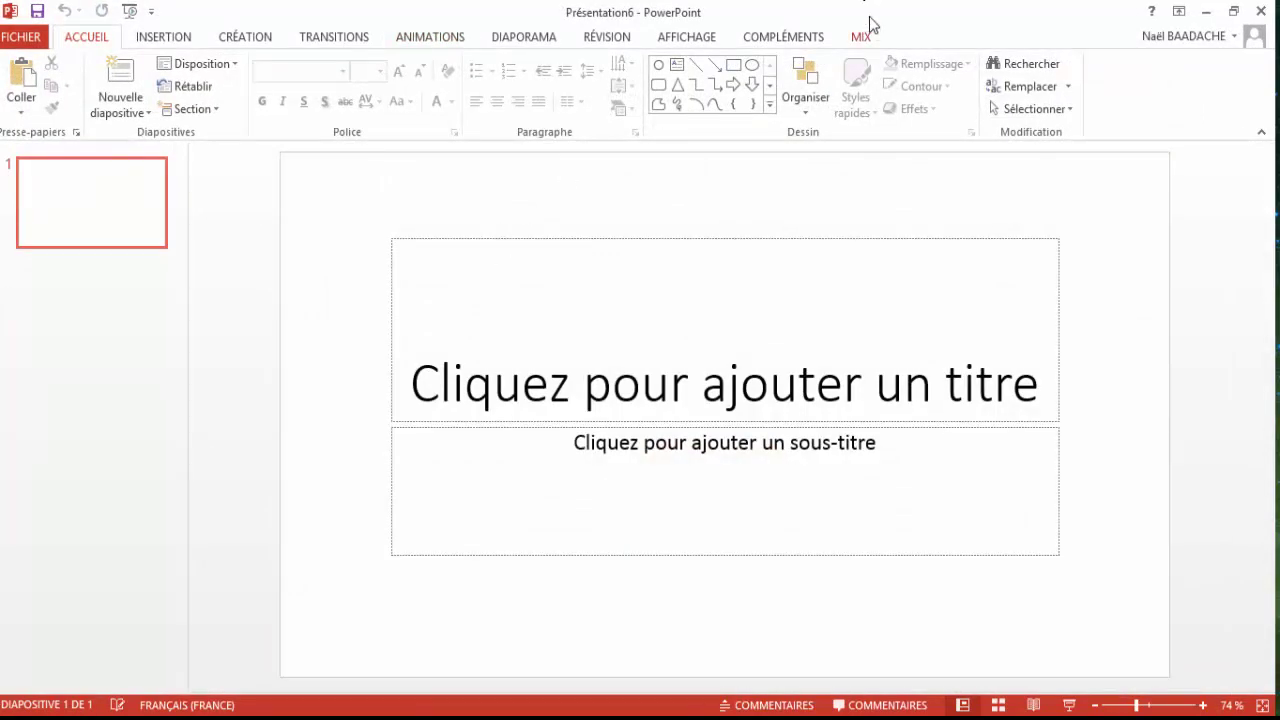
key("ctrl+w")
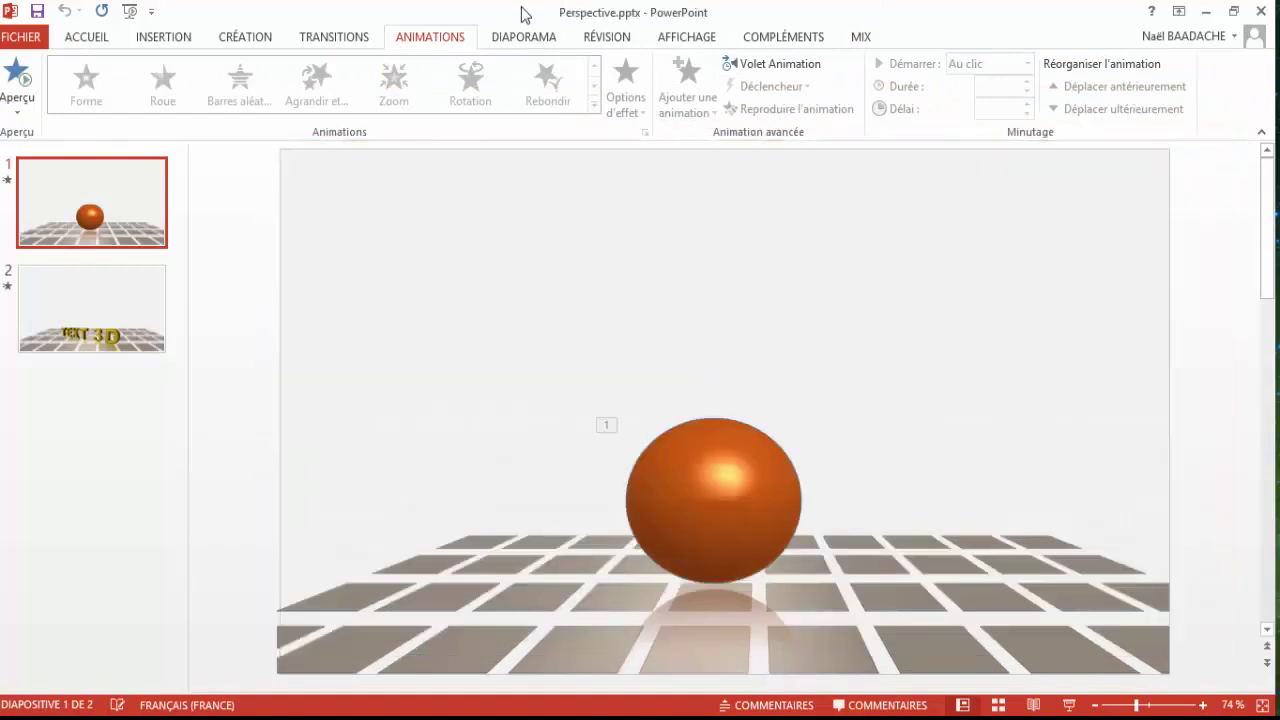
left_click_drag(521, 14, 1279, 20)
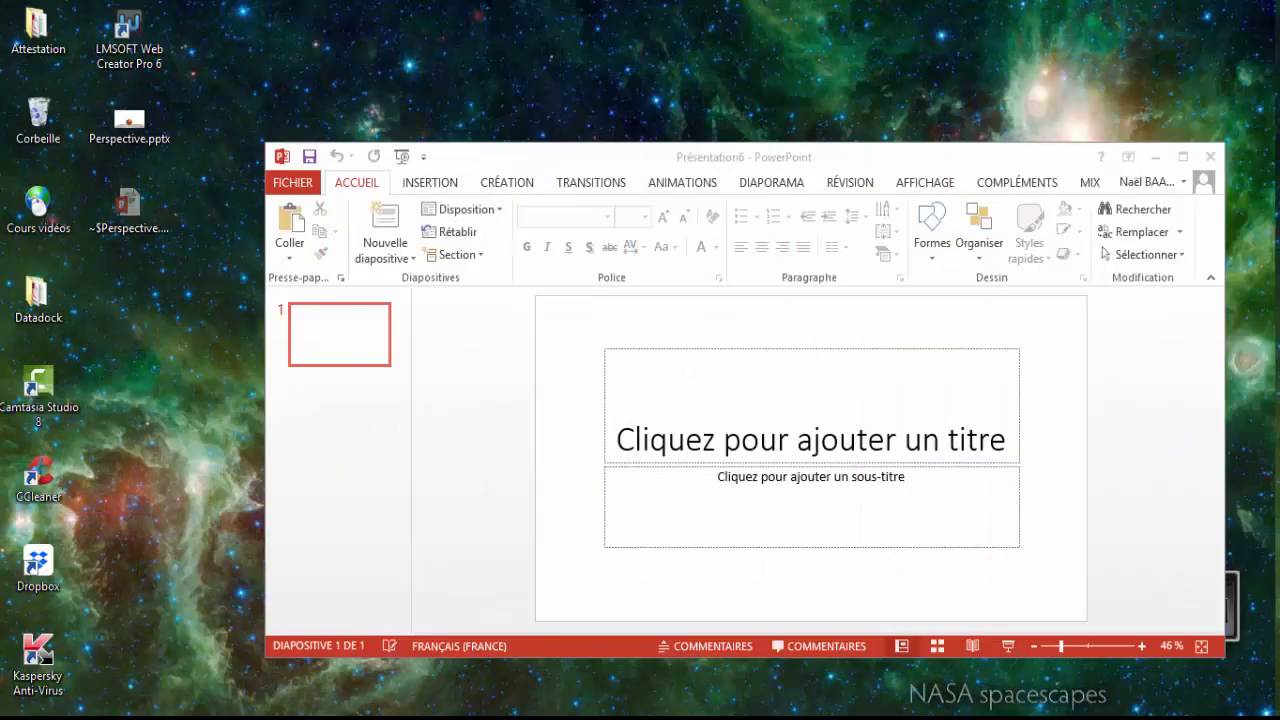
left_click(1183, 157)
left_click(1183, 157)
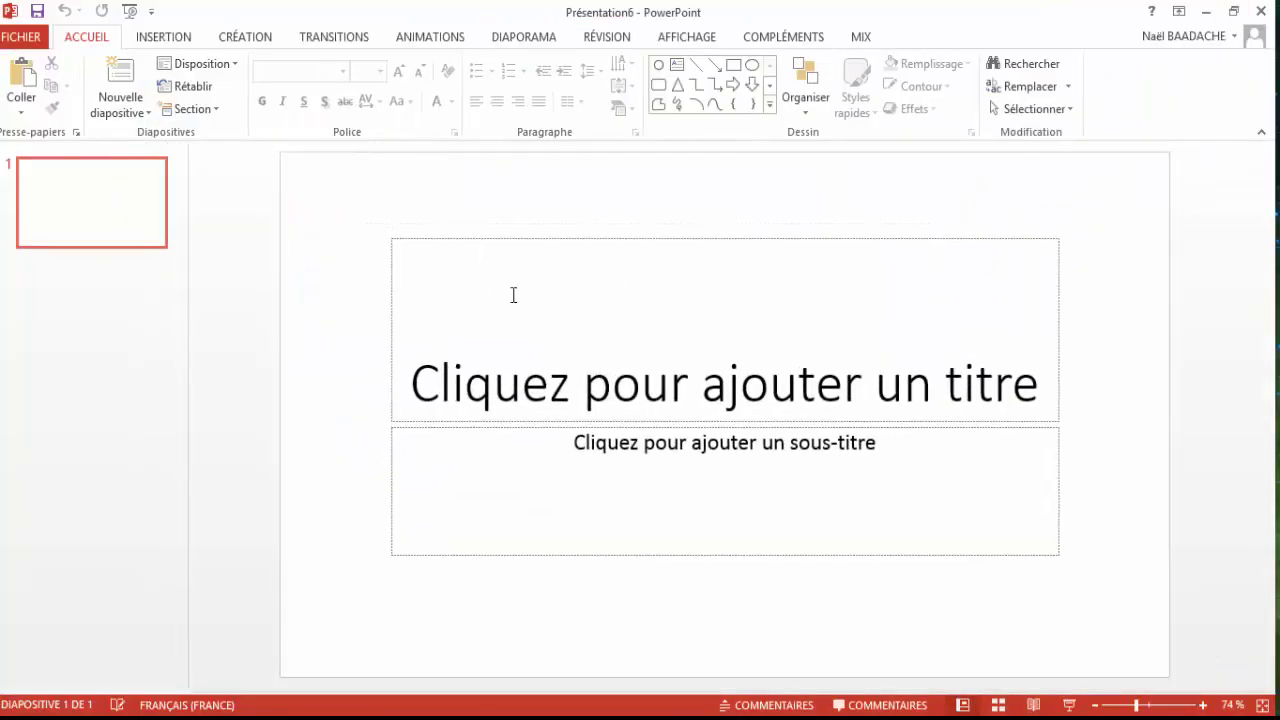
left_click_drag(345, 195, 1124, 616)
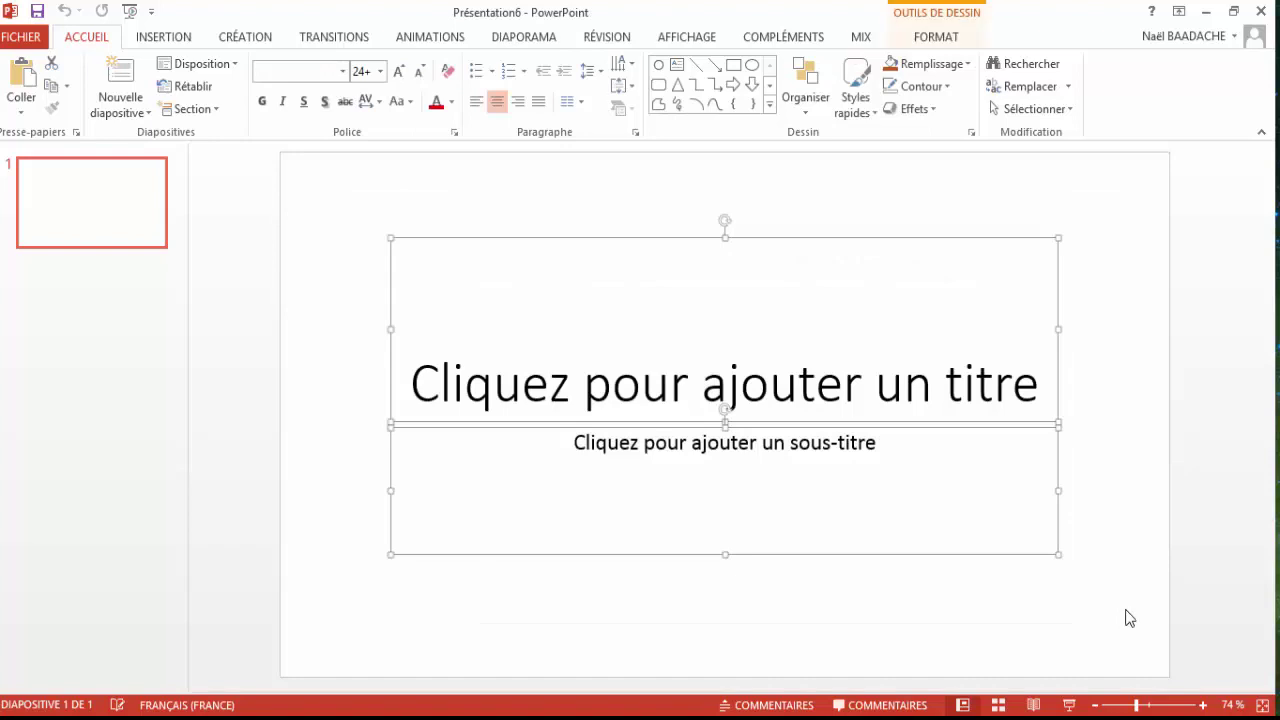
key("Delete")
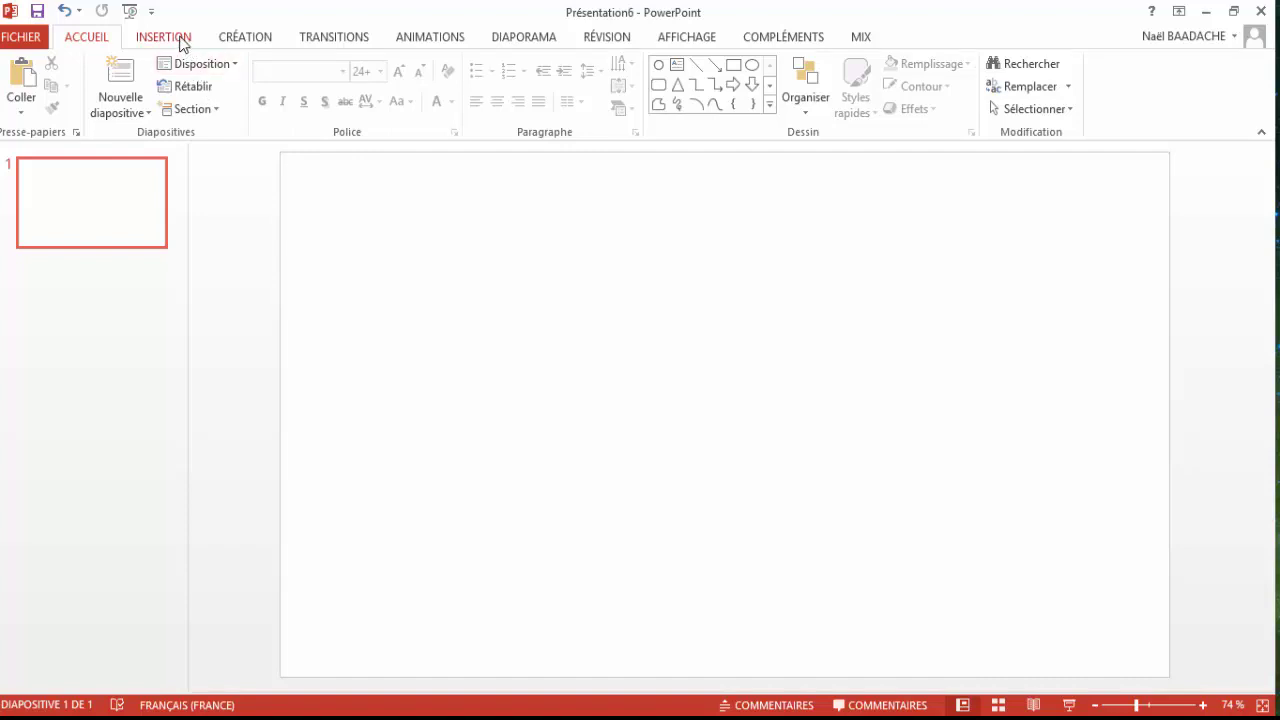
Draw a small blue rectangle at the left of the slide
left_click(181, 40)
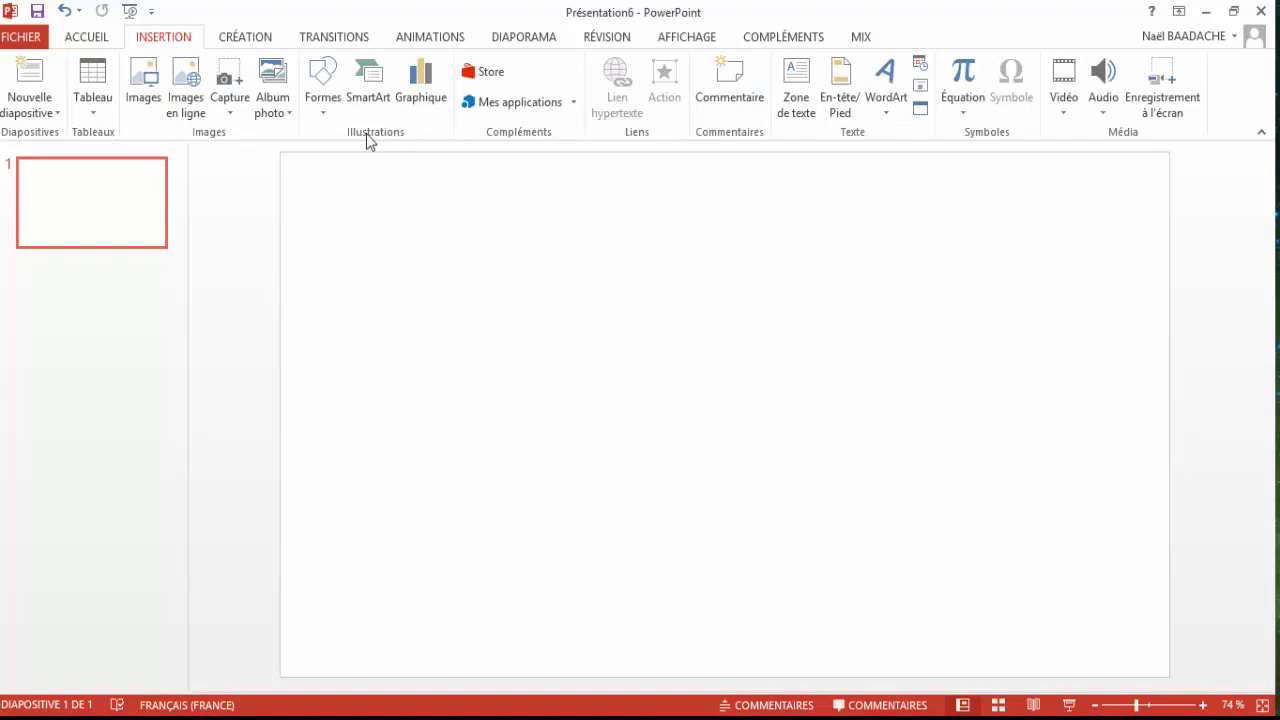
left_click(323, 112)
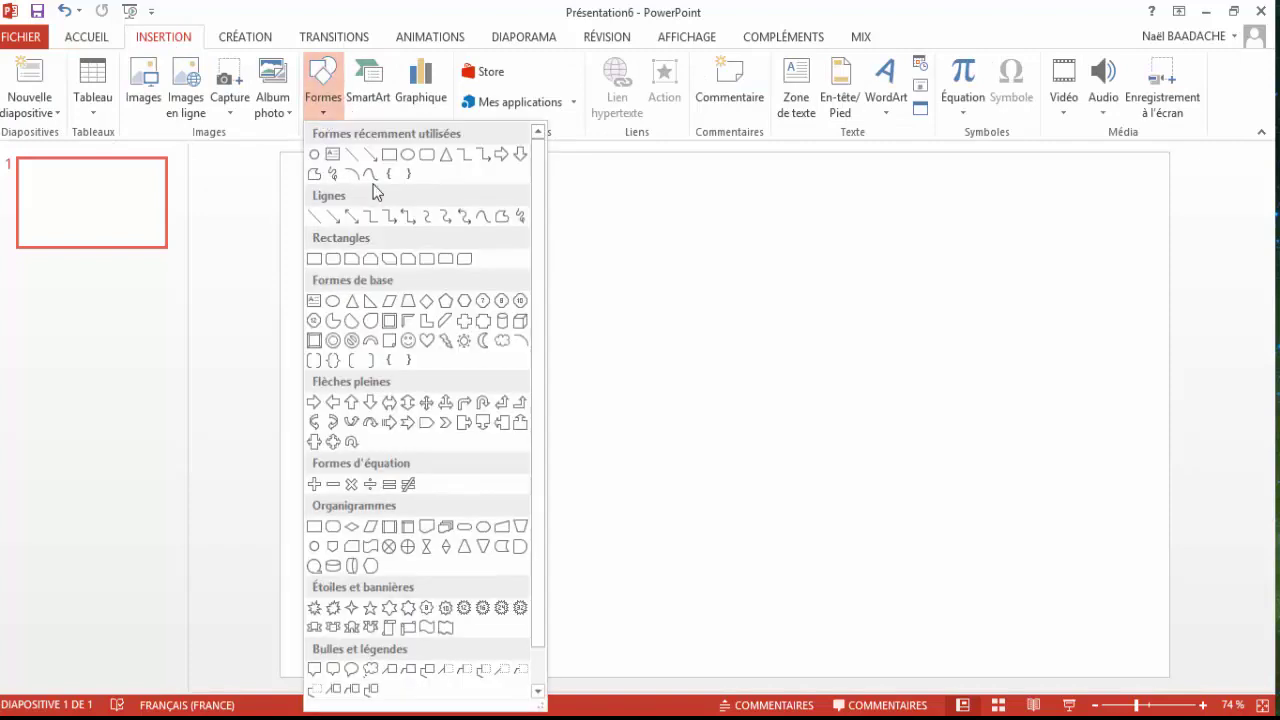
left_click(390, 154)
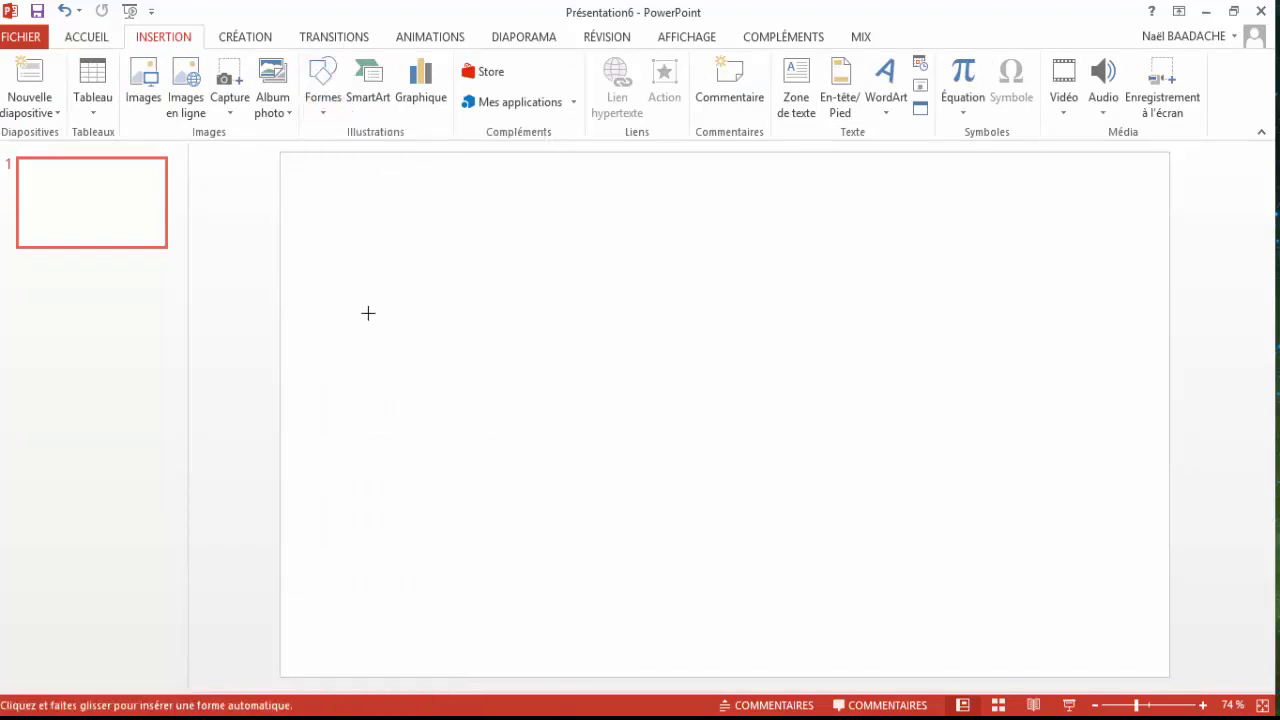
left_click_drag(294, 397, 367, 431)
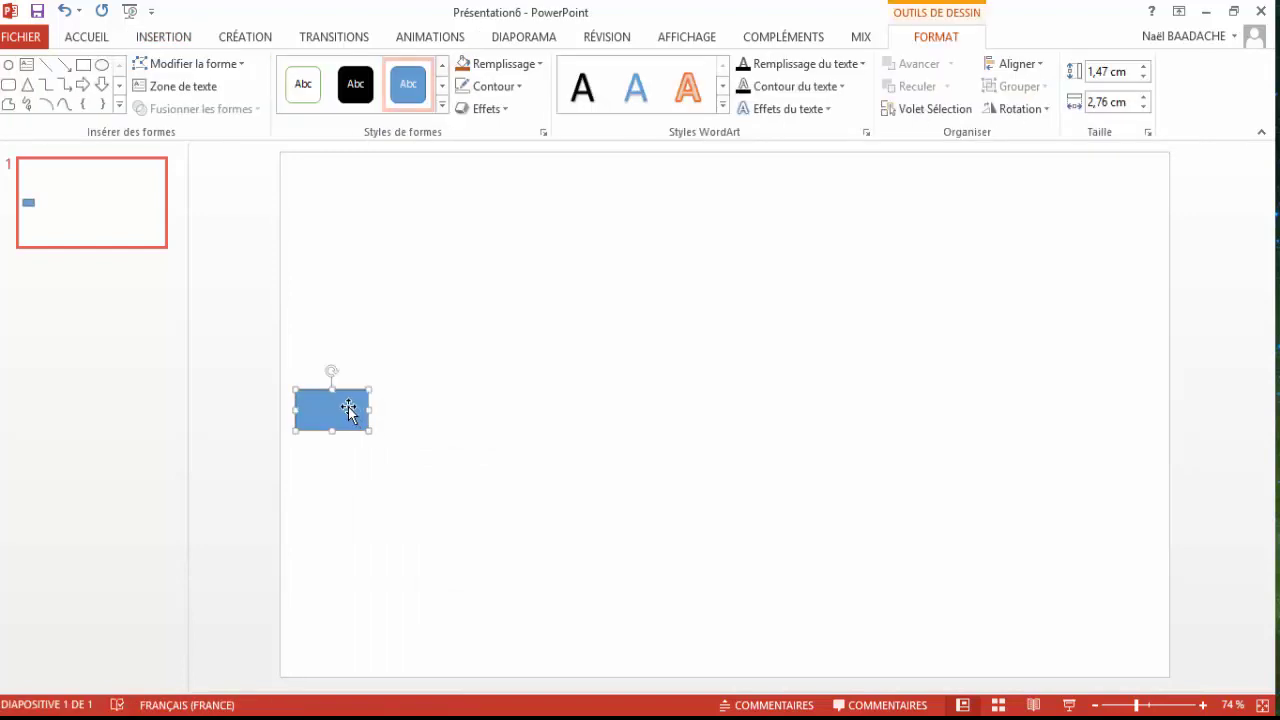
Duplicate the rectangle across the slide until exactly ten remain in a row
left_click_drag(352, 411, 438, 418)
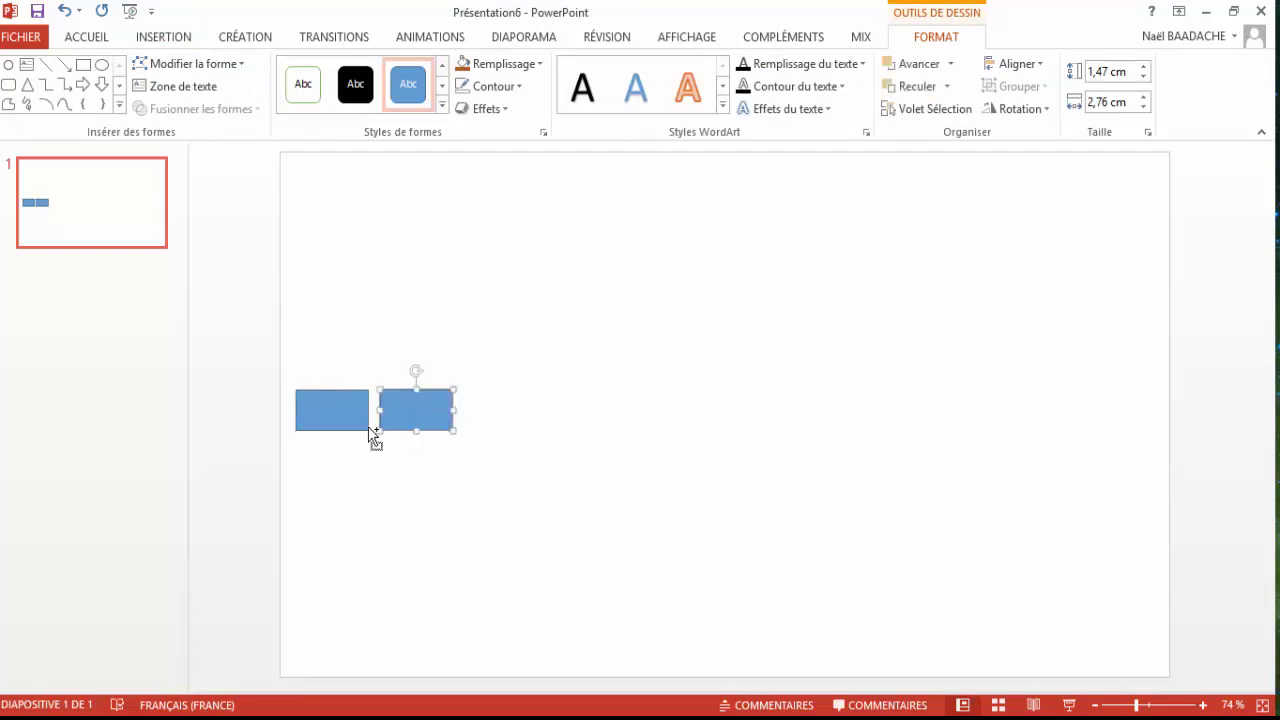
left_click_drag(289, 374, 482, 468)
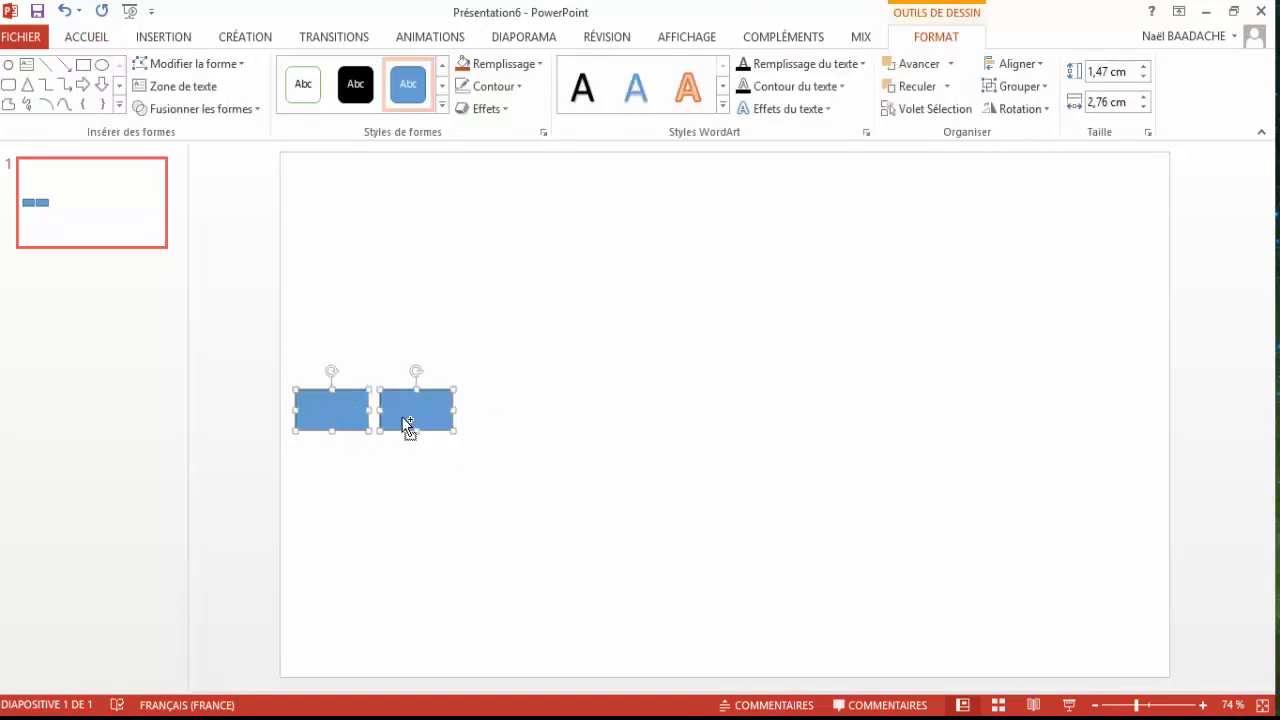
left_click_drag(408, 425, 576, 424)
left_click_drag(290, 372, 661, 477)
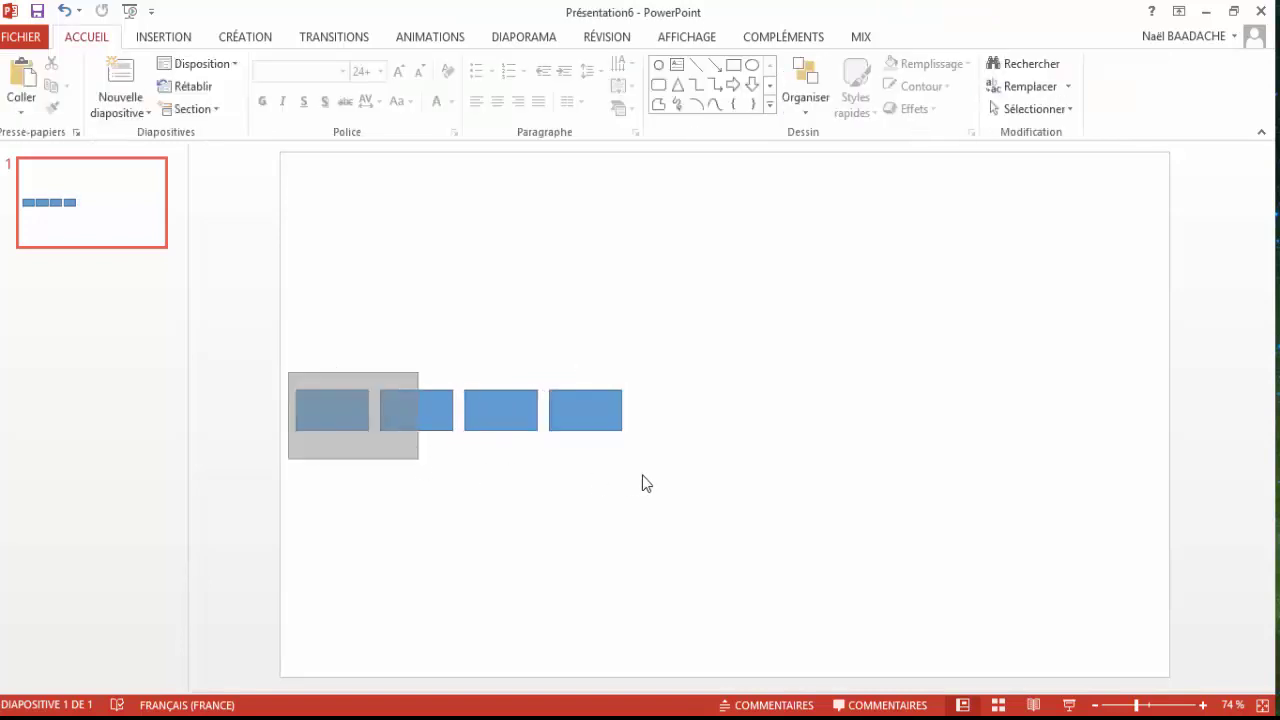
left_click_drag(591, 424, 927, 416)
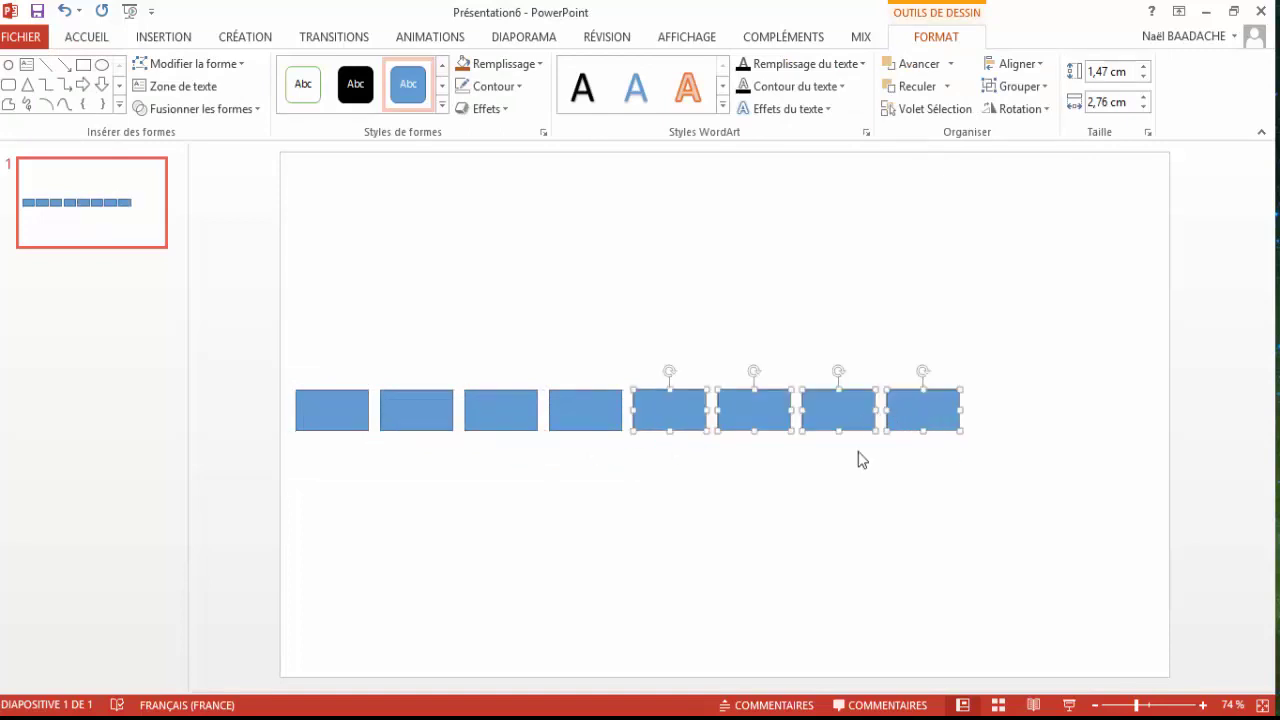
left_click(851, 492)
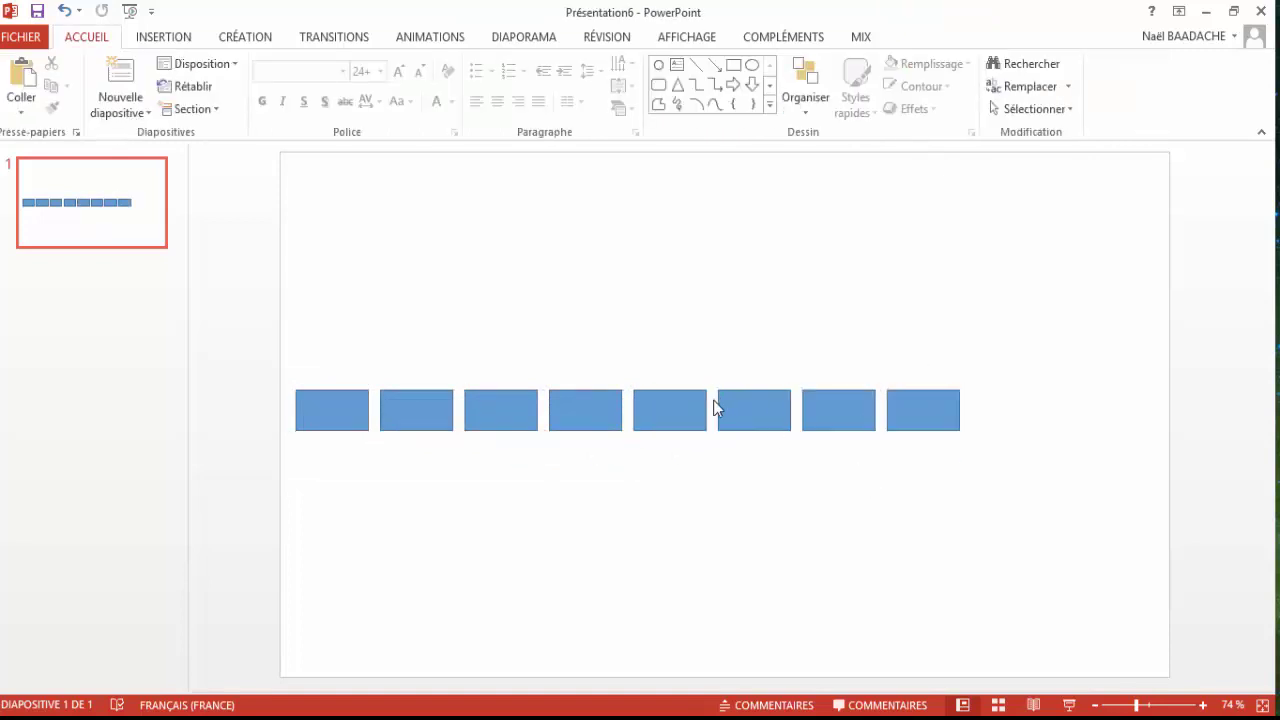
mouse_move(712, 367)
left_mouse_down()
mouse_move(976, 462)
mouse_move(1174, 419)
left_mouse_up()
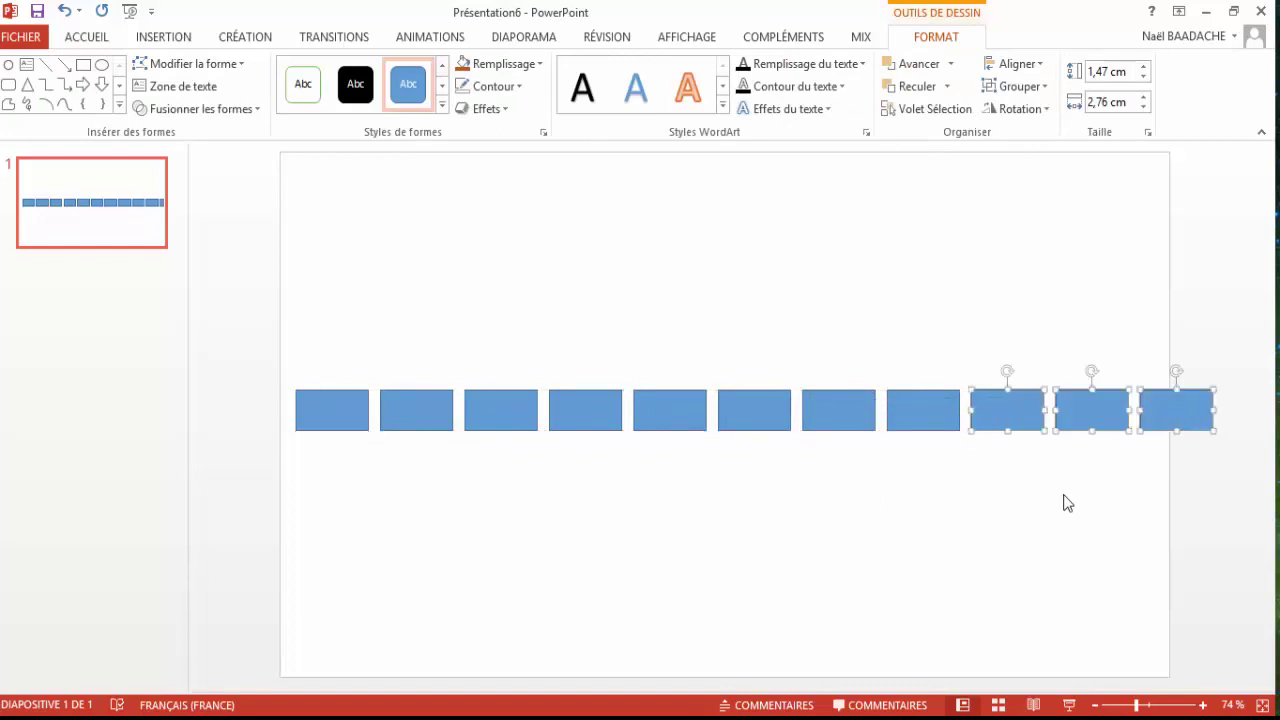
left_click(1220, 420)
left_click(1193, 420)
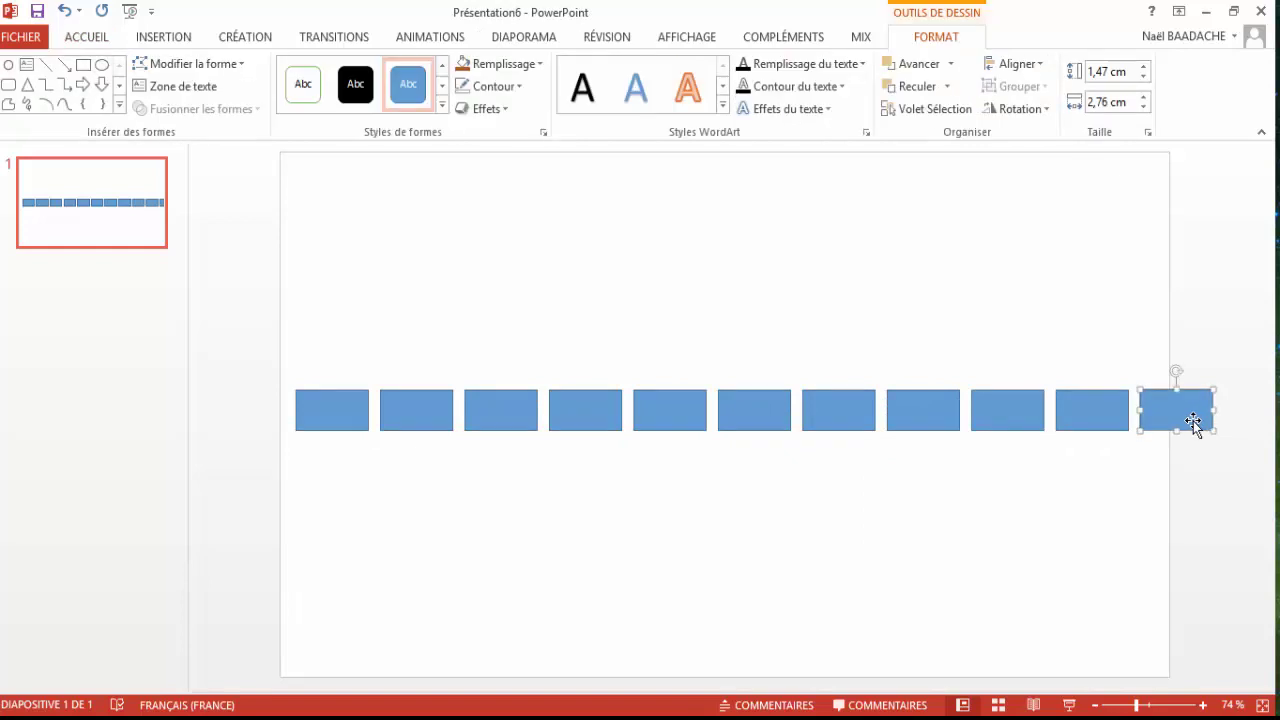
key("Delete")
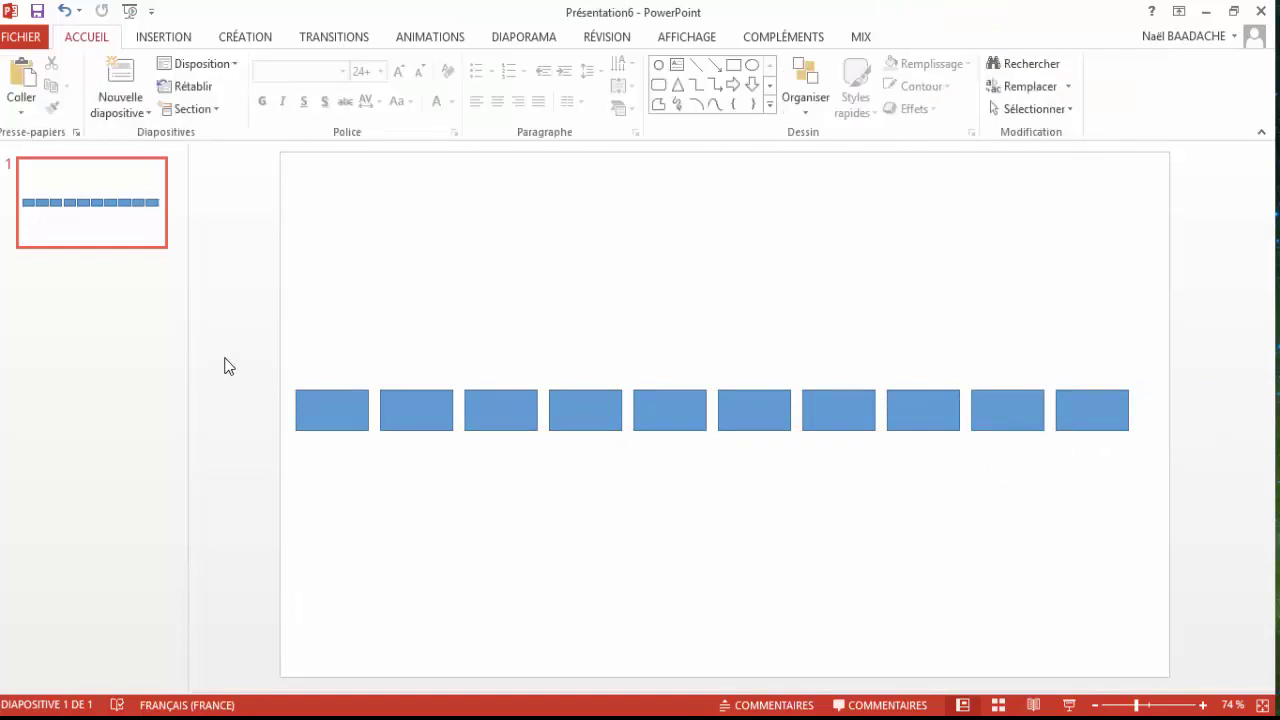
Distribute all ten rectangles horizontally and align them along their middles
left_click_drag(452, 444, 1157, 474)
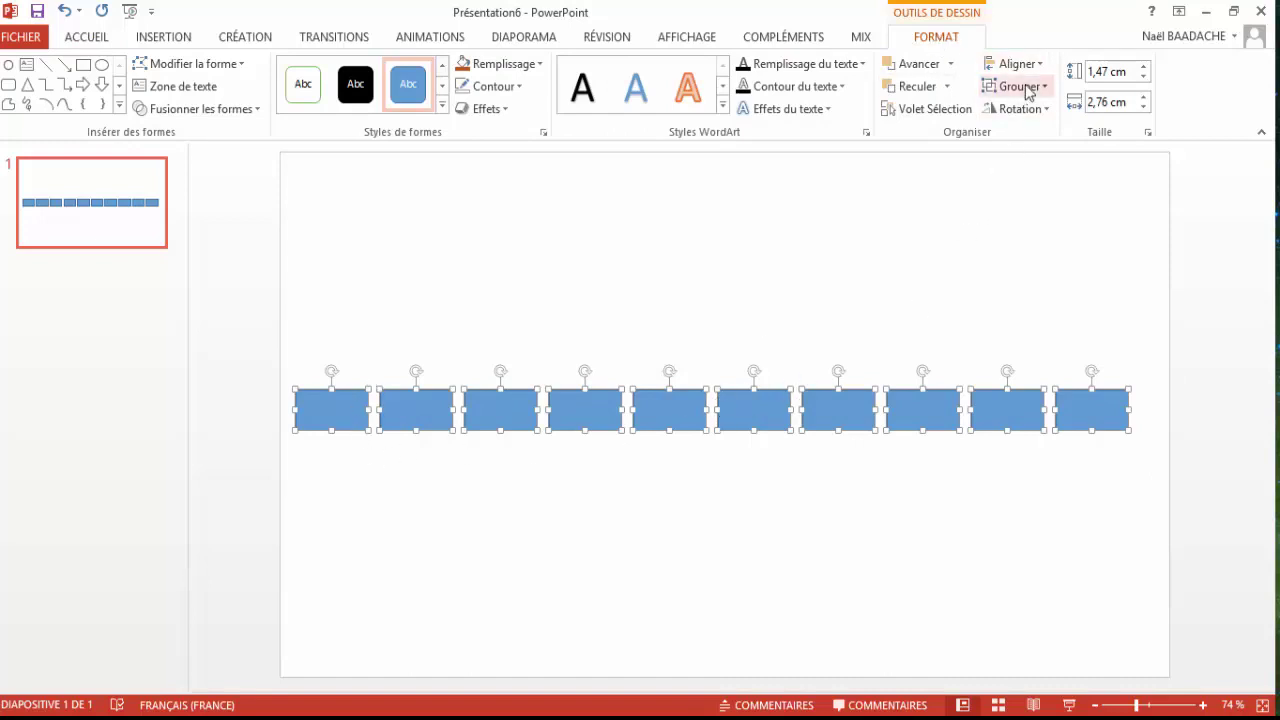
left_click(1015, 63)
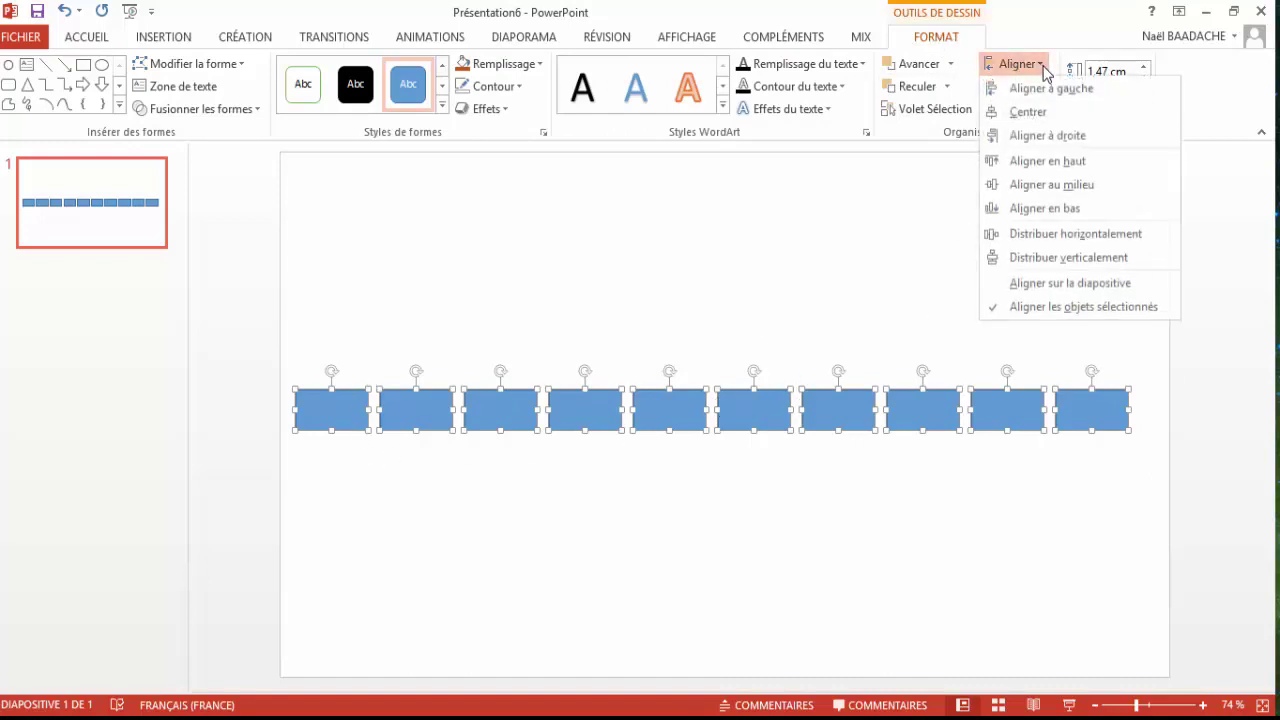
left_click(1036, 234)
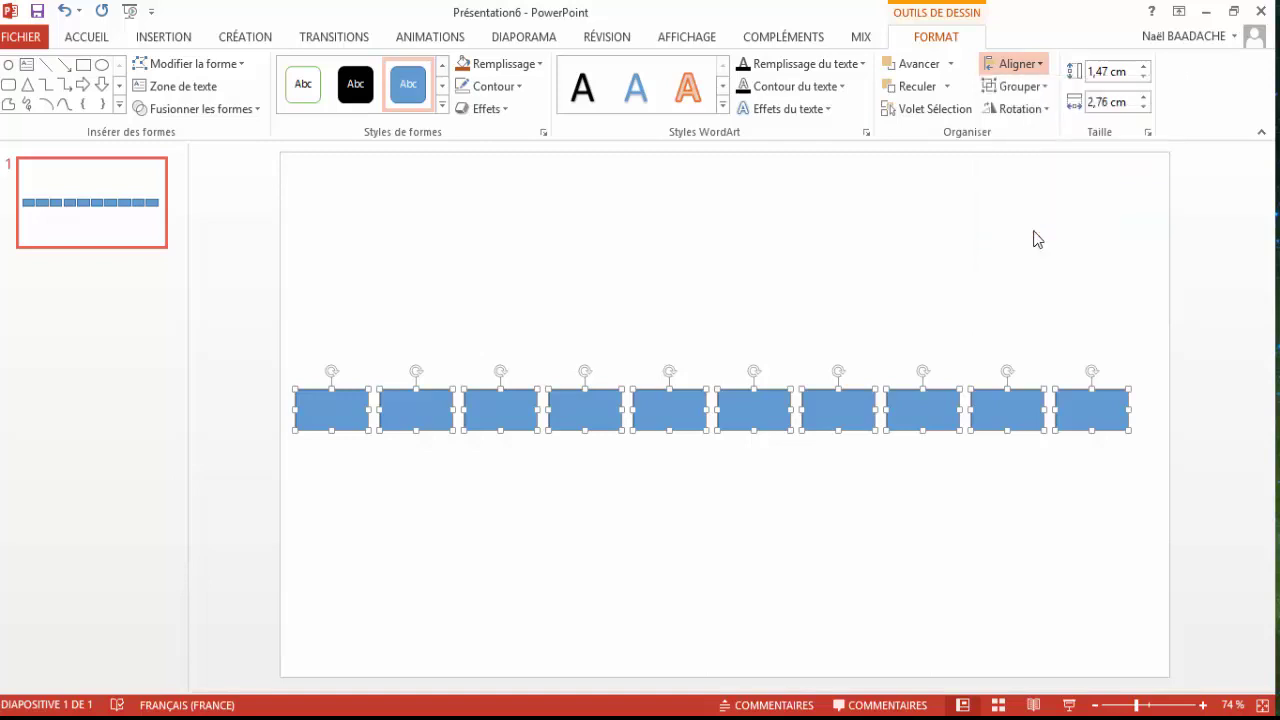
left_click(1043, 66)
left_click(1040, 257)
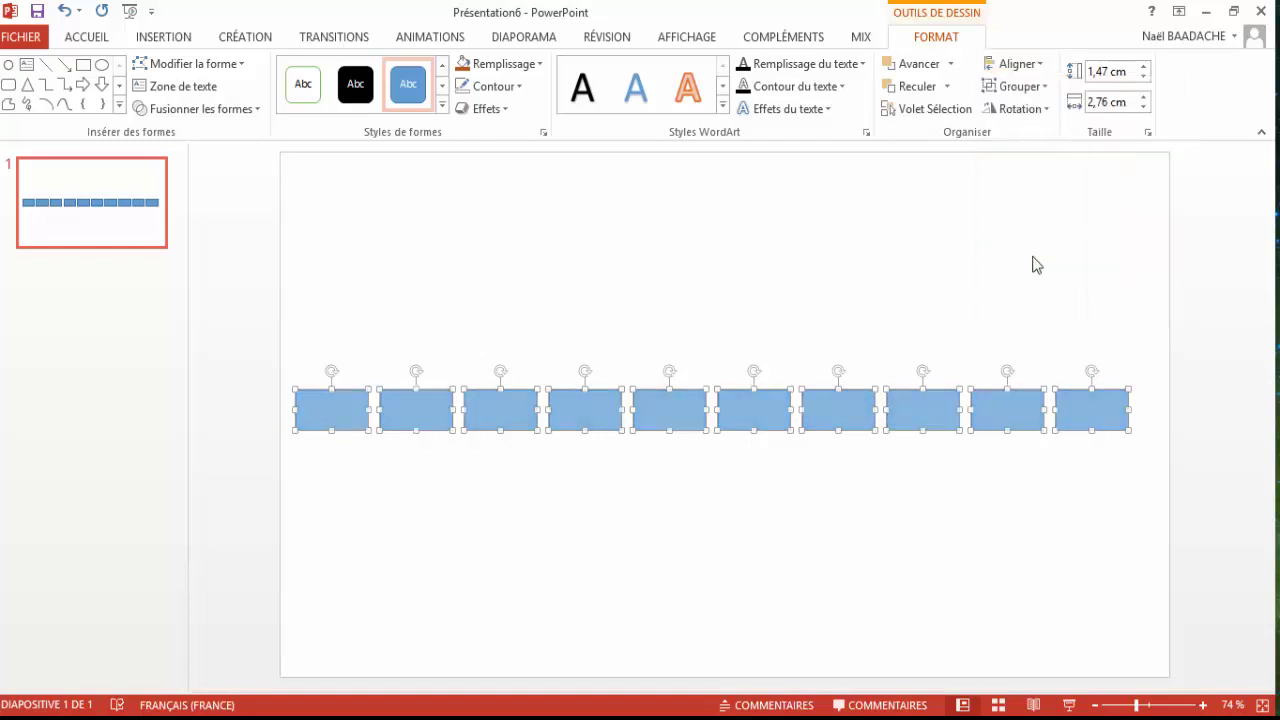
left_click(1041, 65)
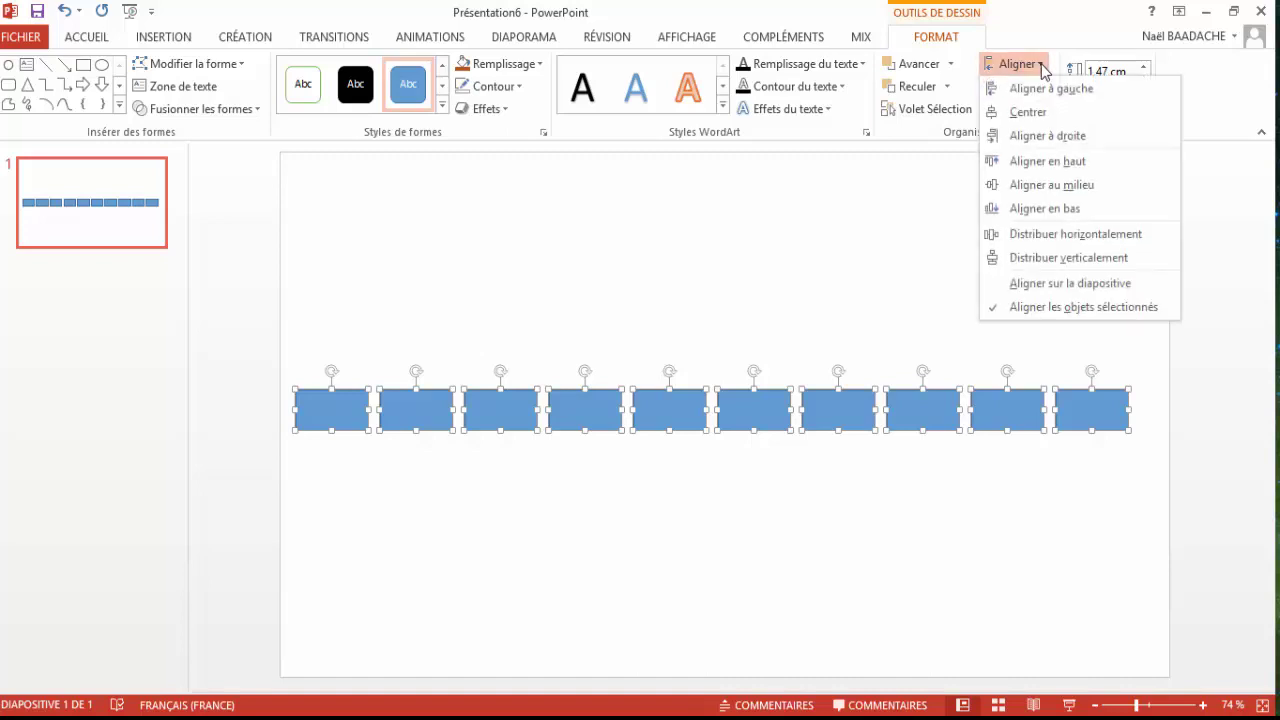
left_click(1042, 190)
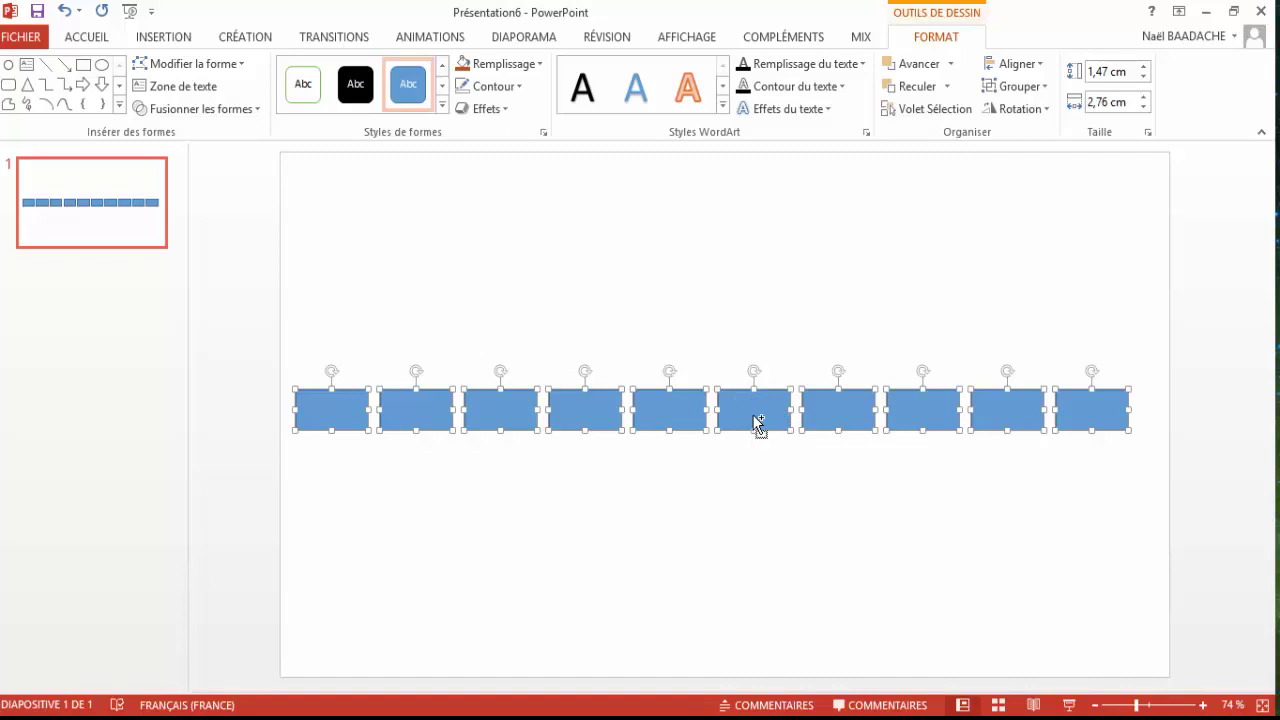
Copy the row of ten rectangles downward into five rows, then select all fifty
left_click_drag(743, 398, 757, 466)
left_click_drag(284, 366, 1164, 531)
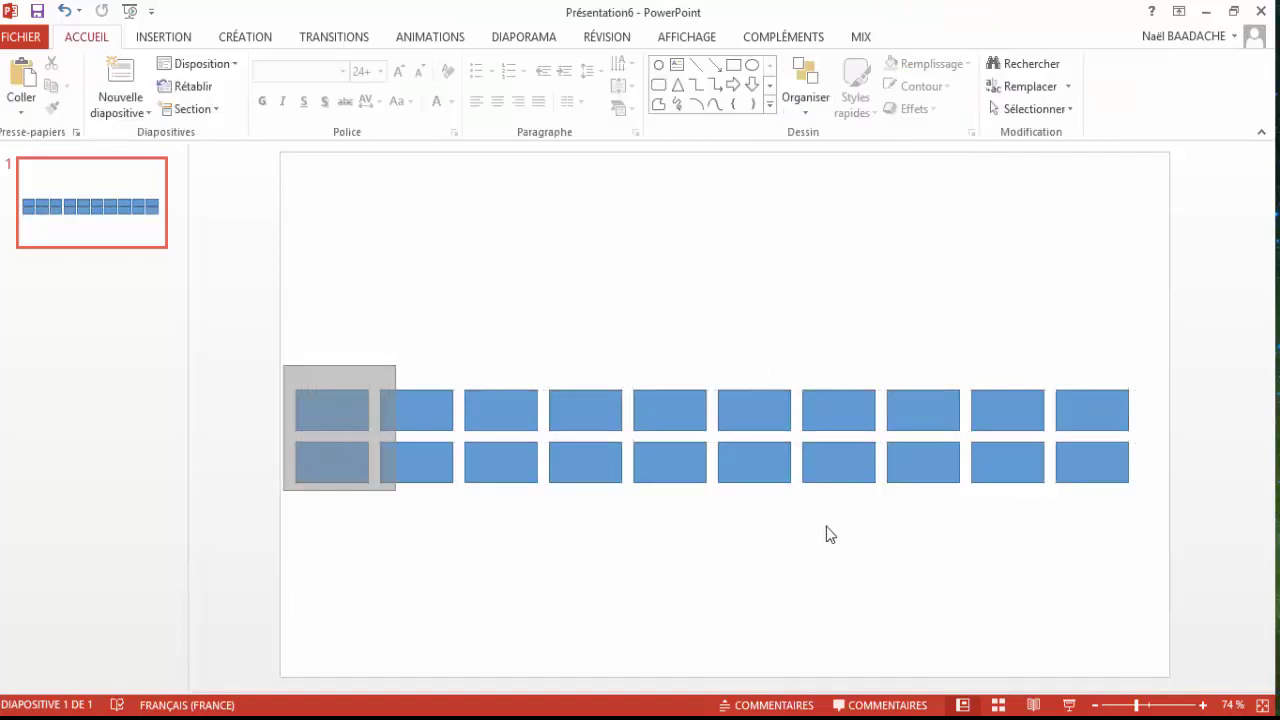
left_click_drag(1106, 477, 1110, 582)
left_click(287, 566)
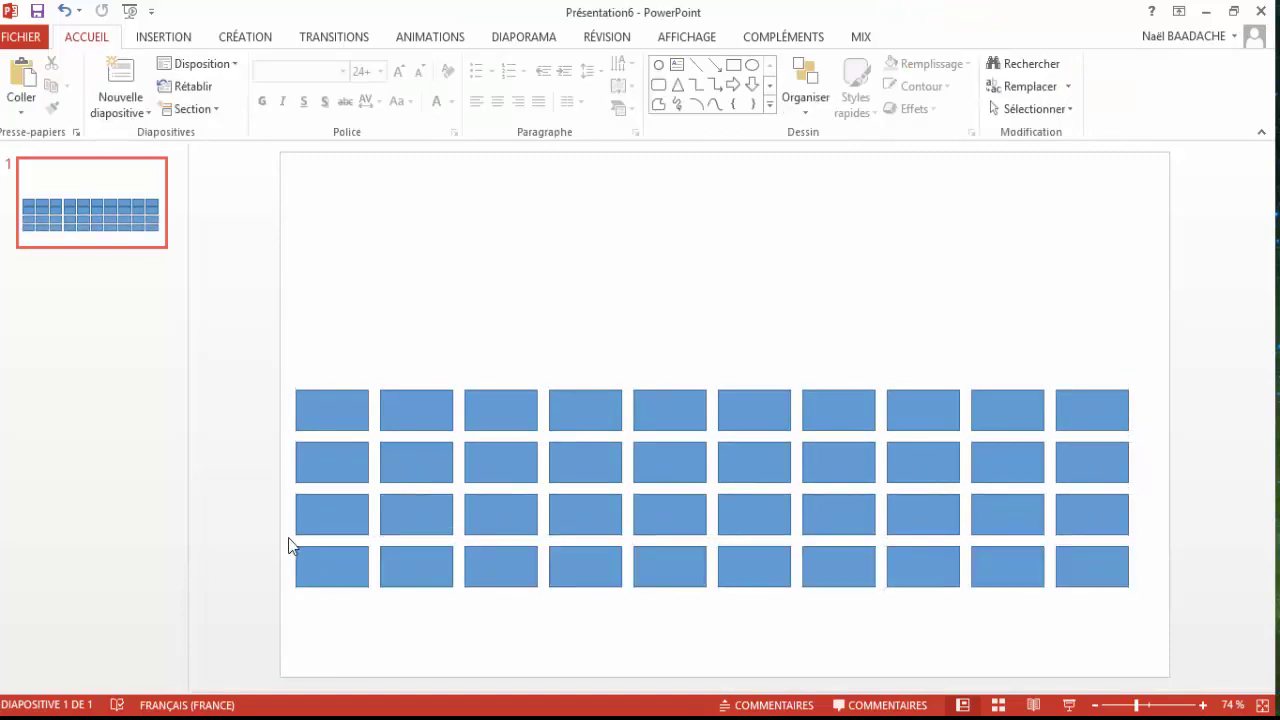
left_click_drag(290, 537, 1151, 628)
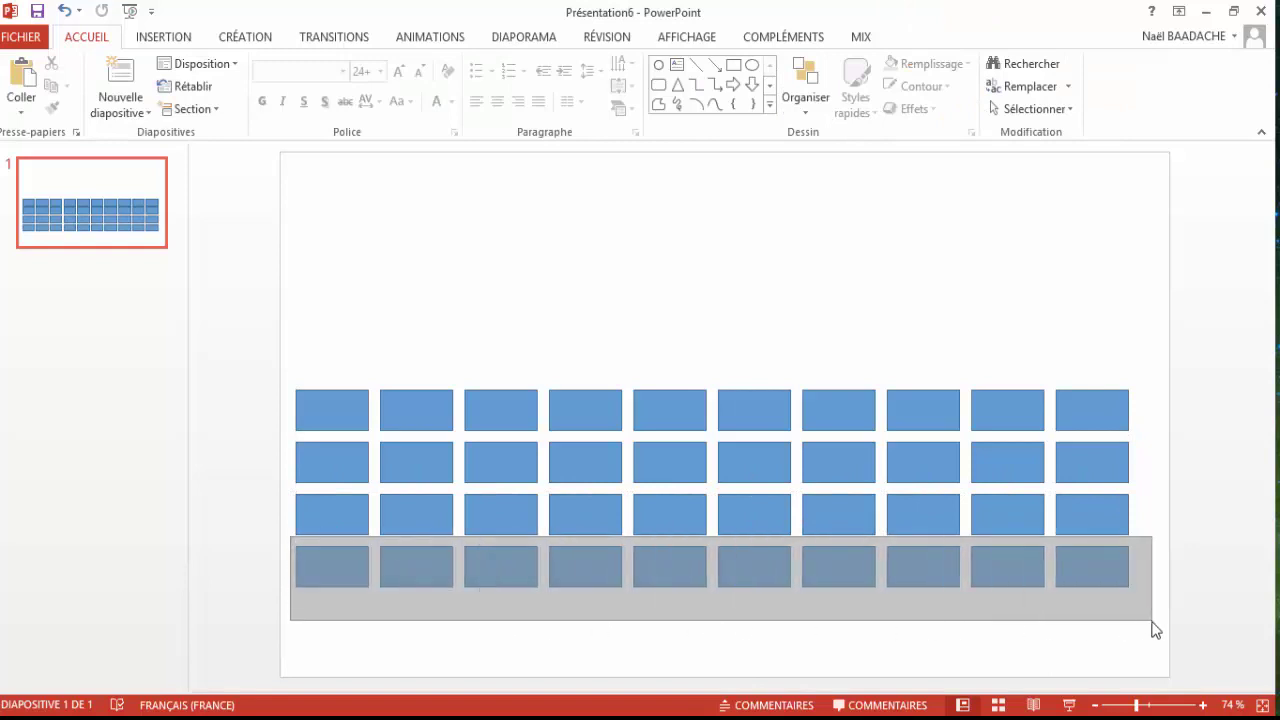
left_click_drag(1105, 570, 1103, 629)
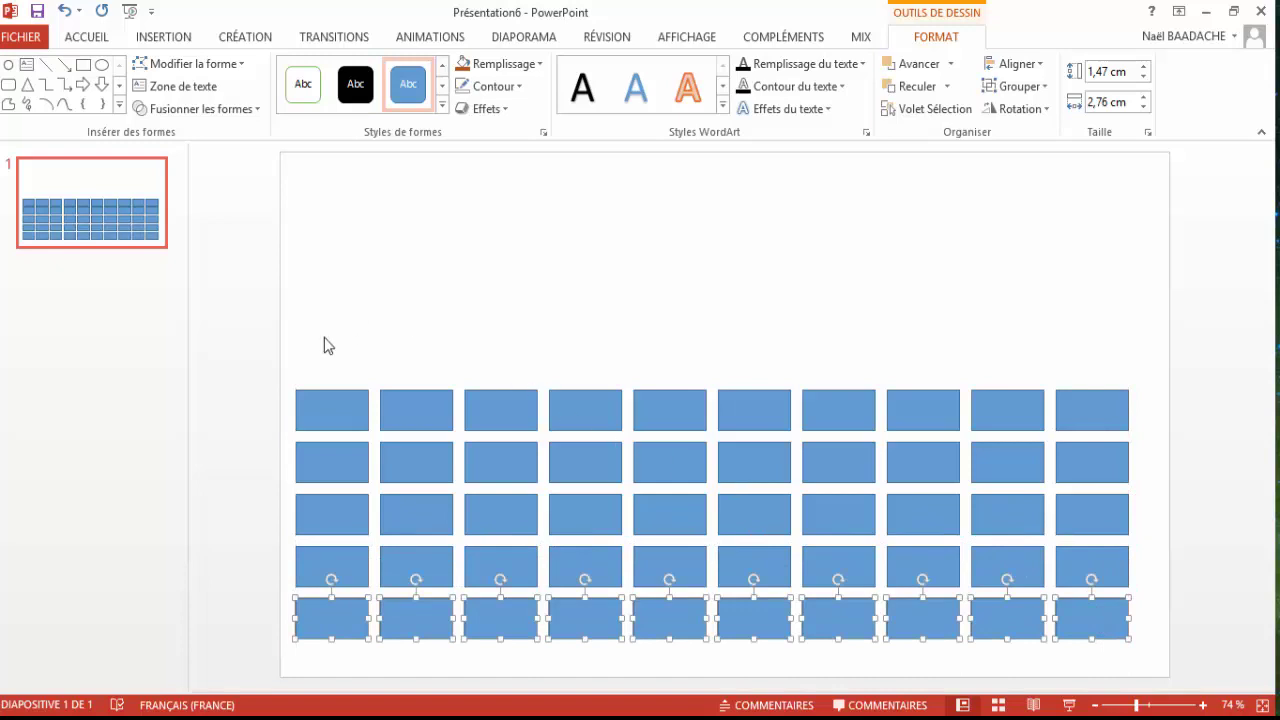
left_click_drag(251, 350, 1154, 668)
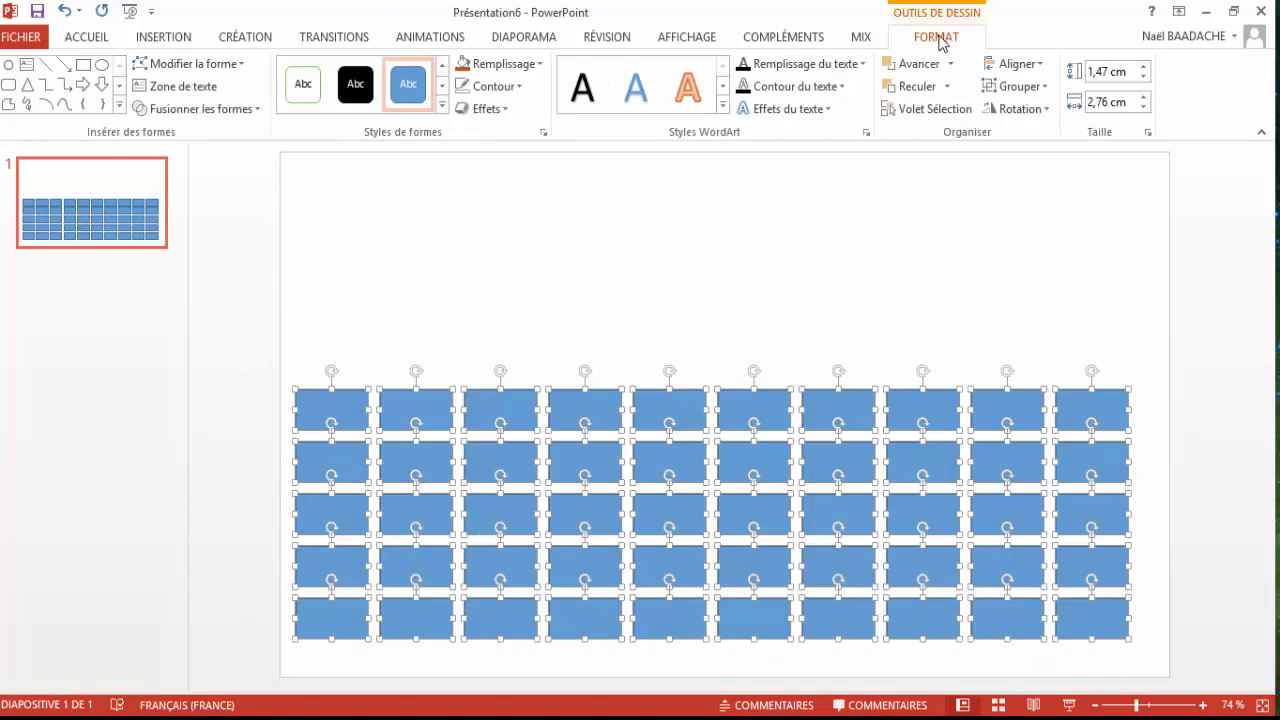
Group the fifty rectangles and apply Perspective relâchée modérément rotation with a wider field of view
left_click(1040, 88)
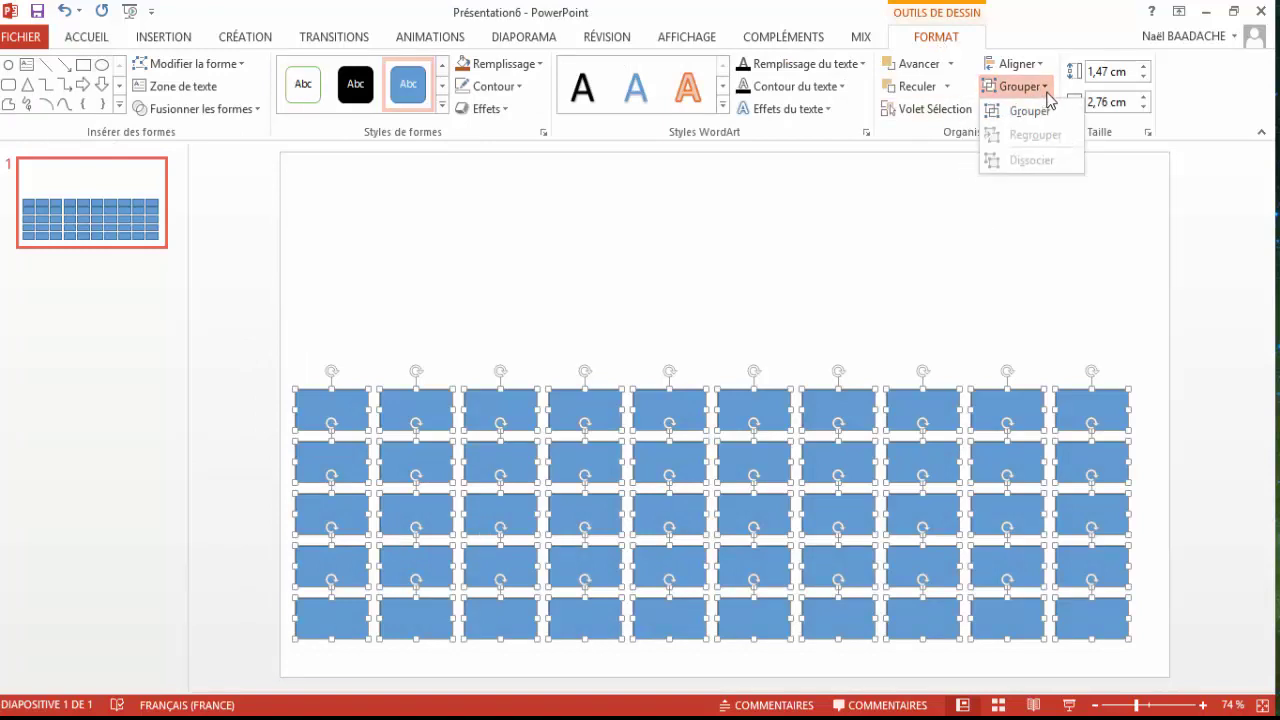
left_click(1030, 112)
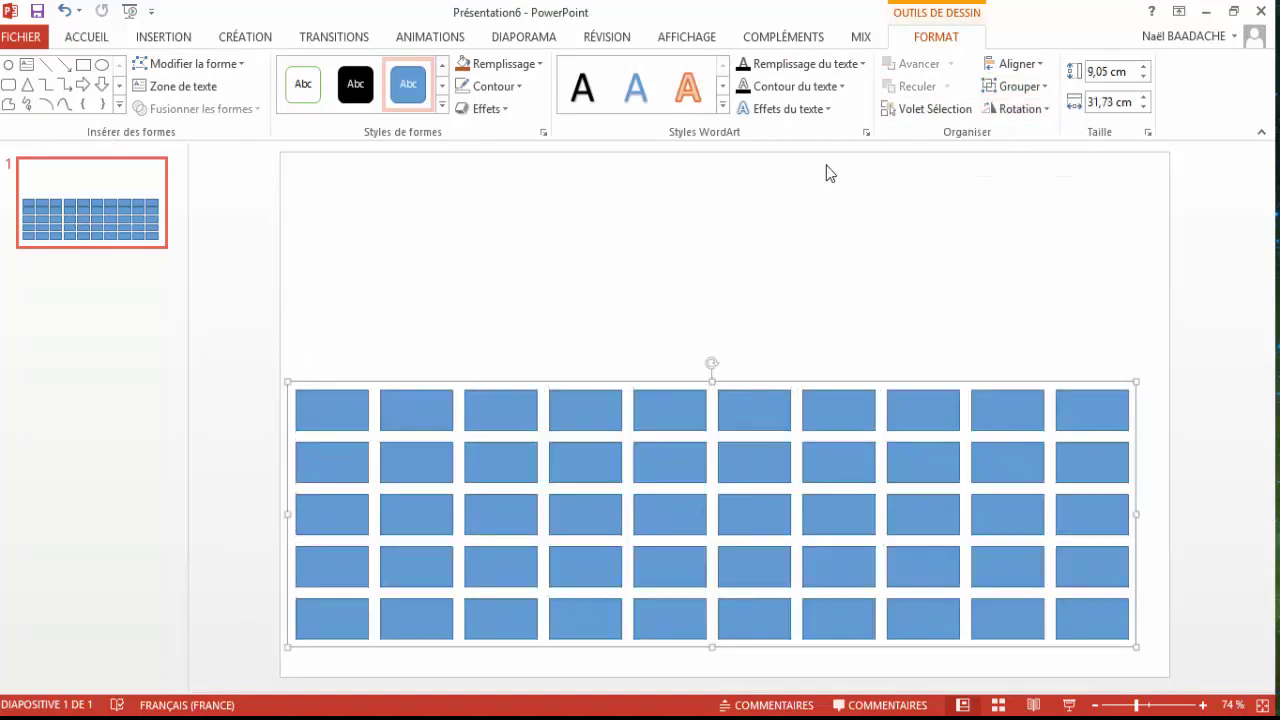
left_click(829, 111)
mouse_move(806, 316)
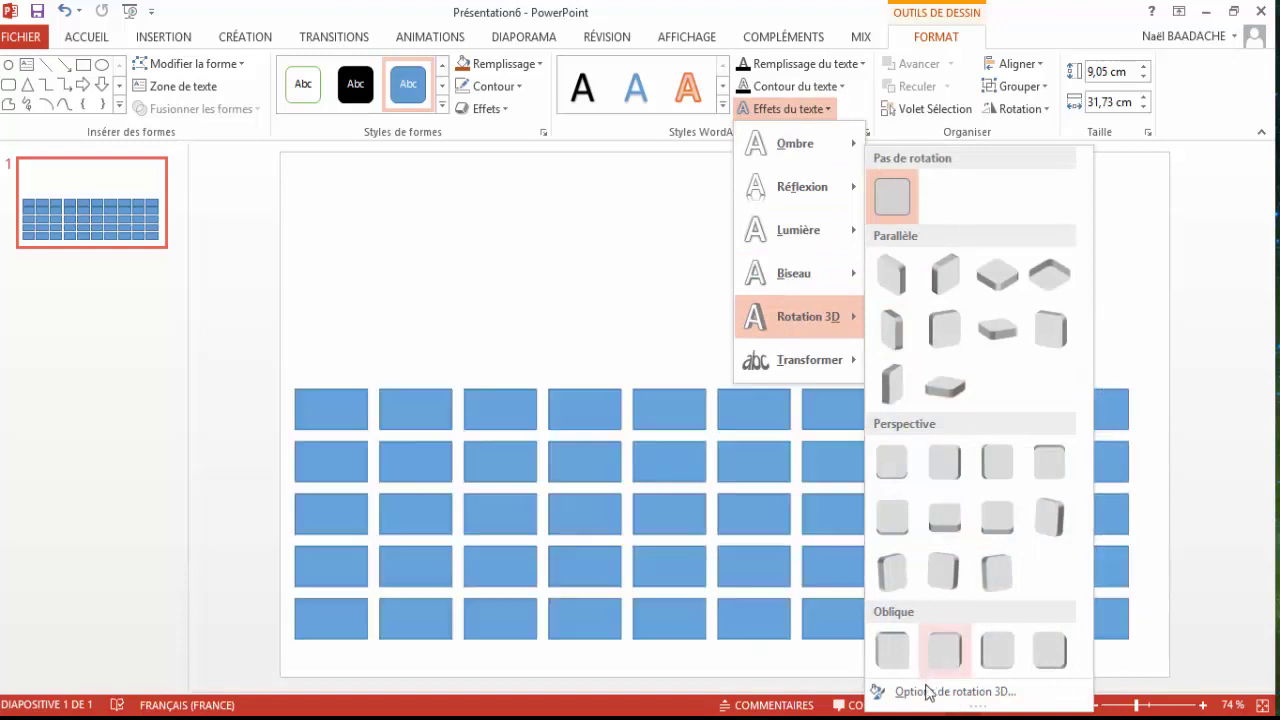
left_click(929, 692)
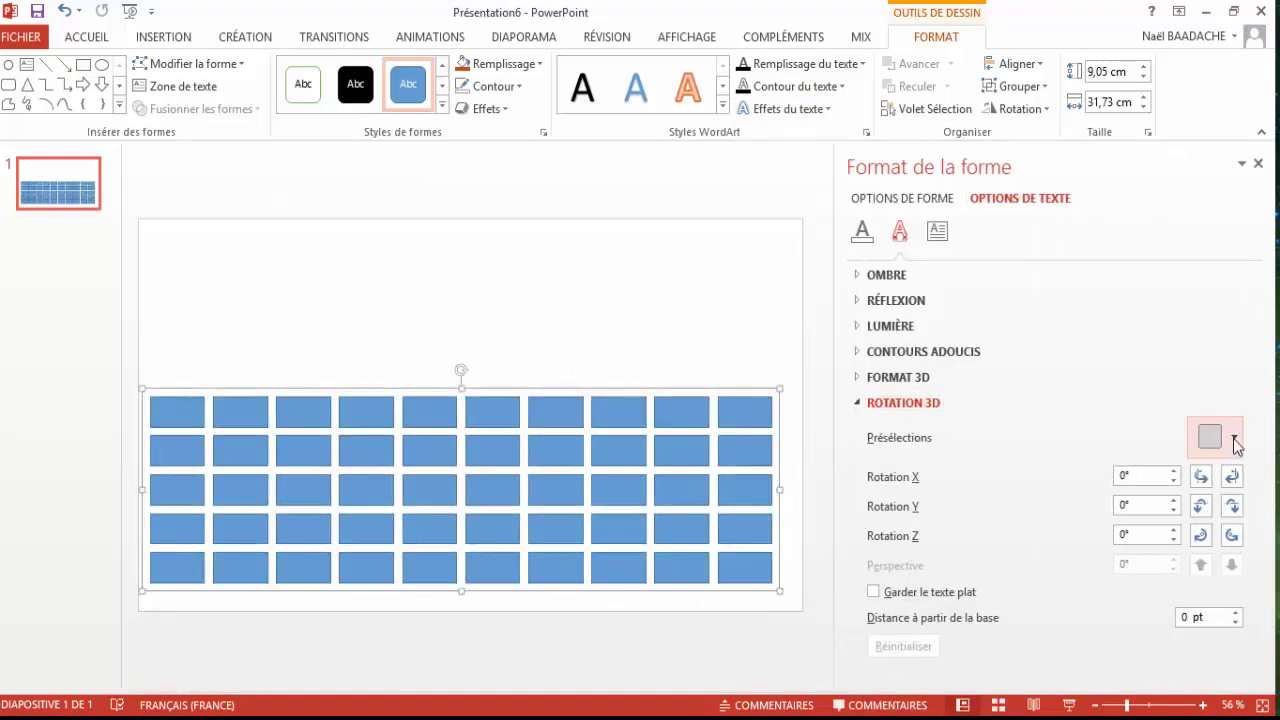
left_click(1232, 443)
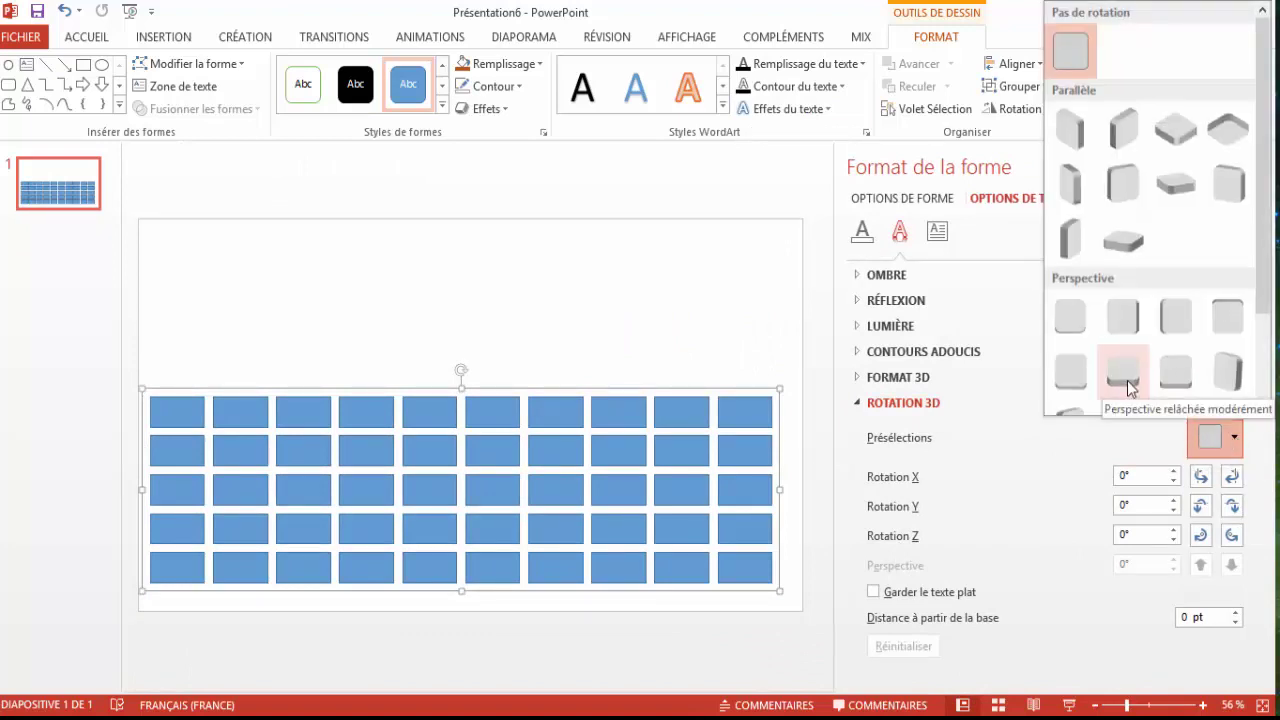
left_click(1126, 378)
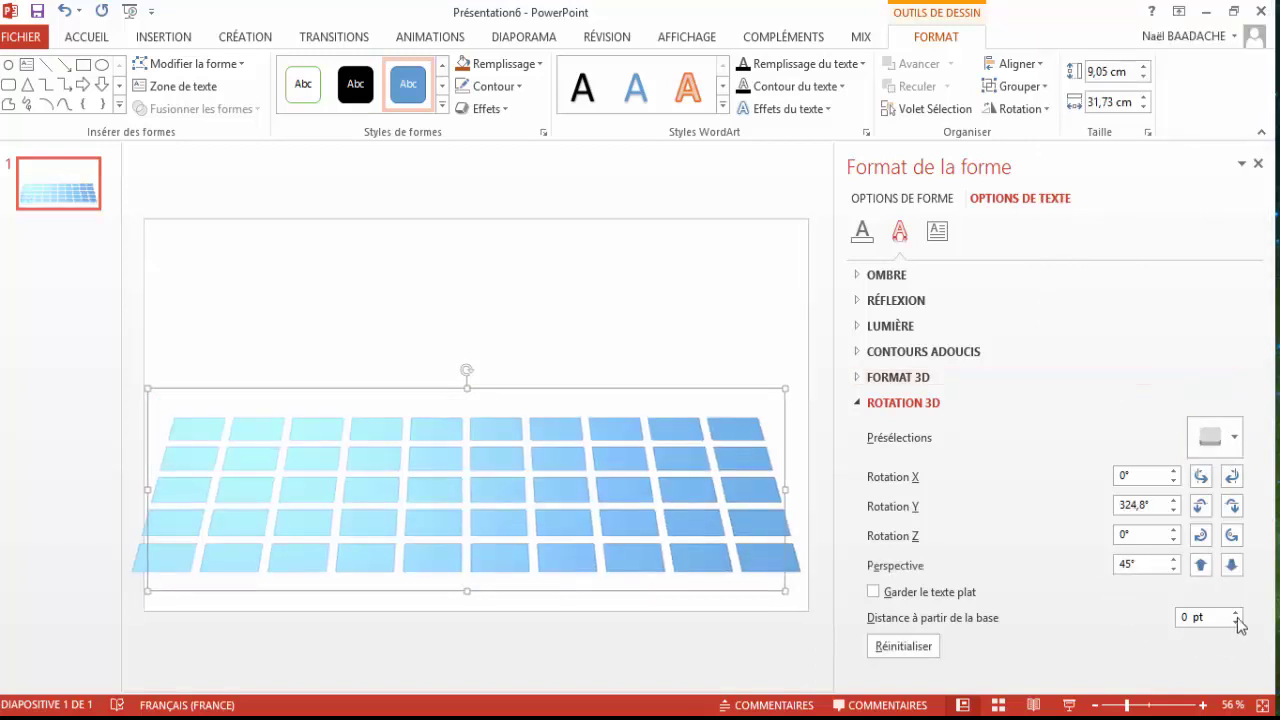
left_click(1232, 565)
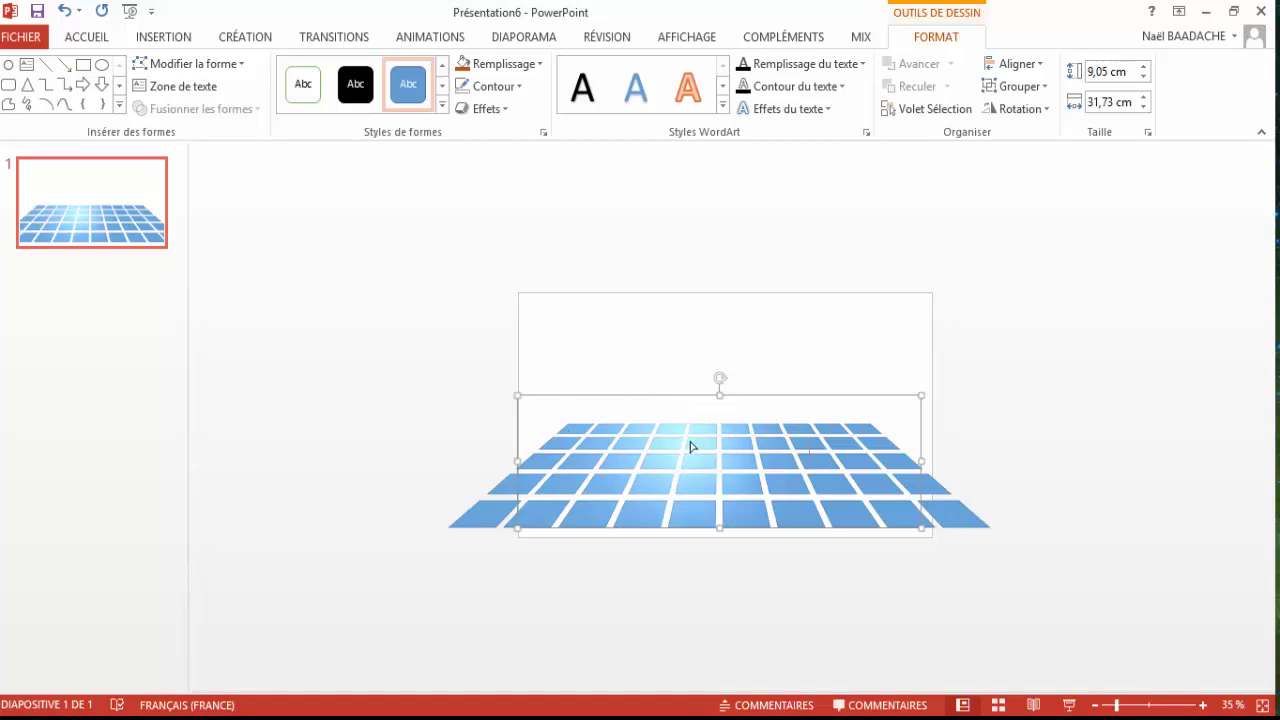
Cut the tile grid, paste it back as a picture, and enlarge it wider than the slide
key("Delete")
right_click(668, 393)
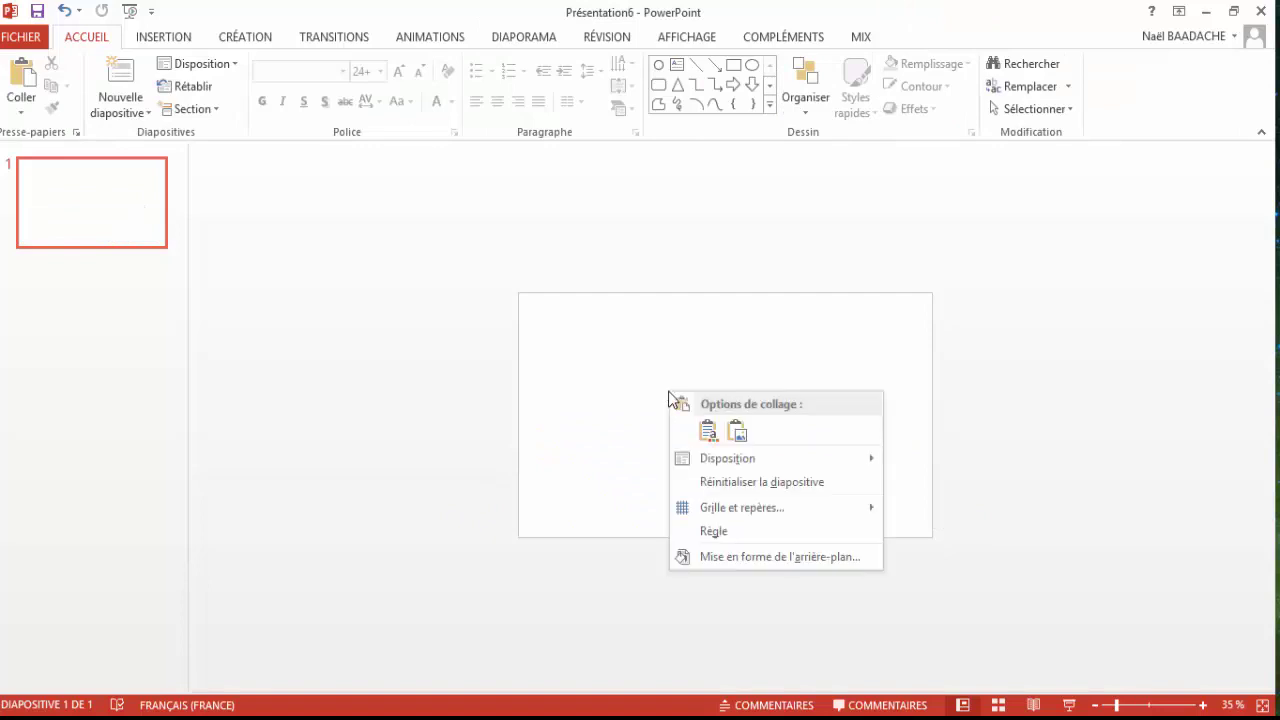
left_click(737, 431)
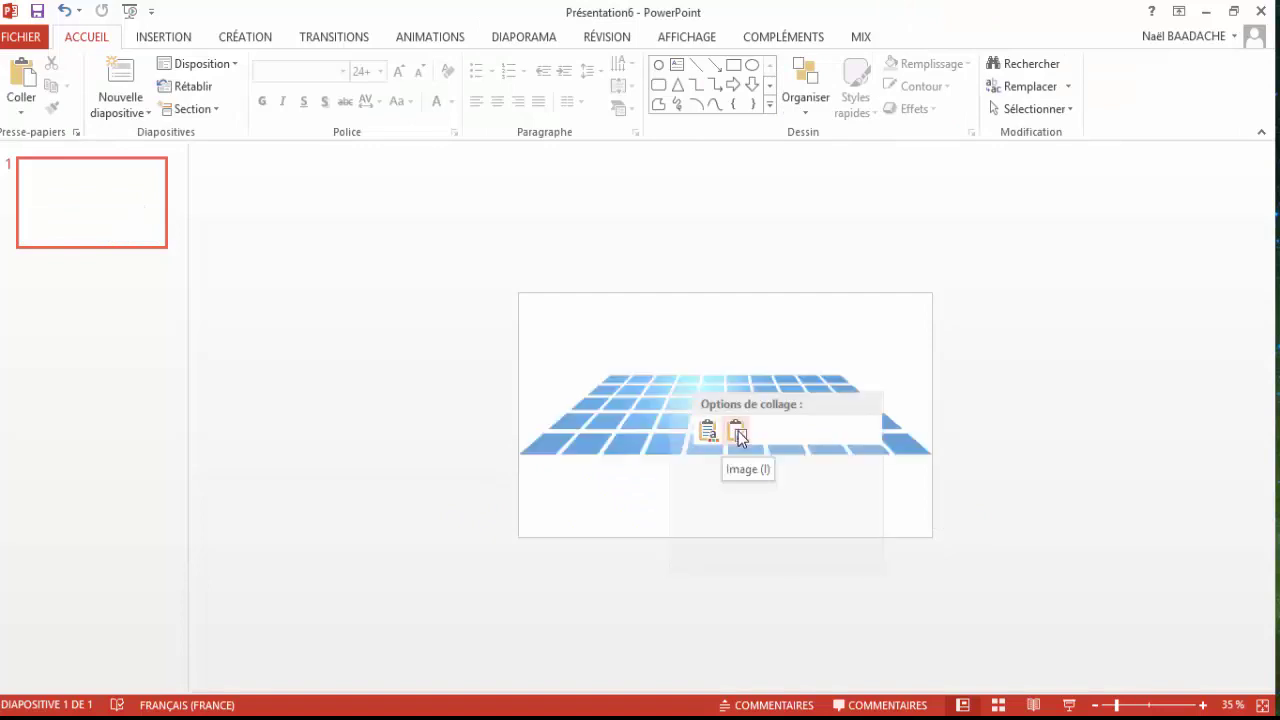
left_click_drag(768, 435, 768, 458)
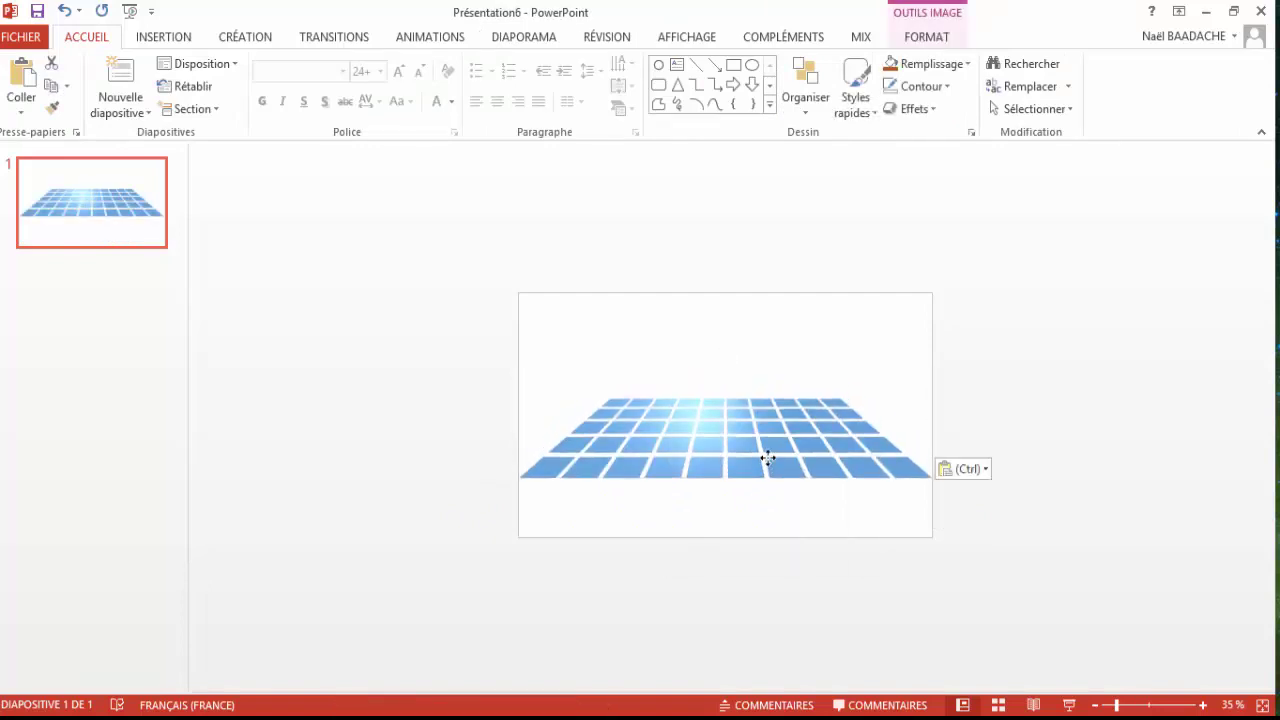
left_click_drag(928, 480, 976, 520)
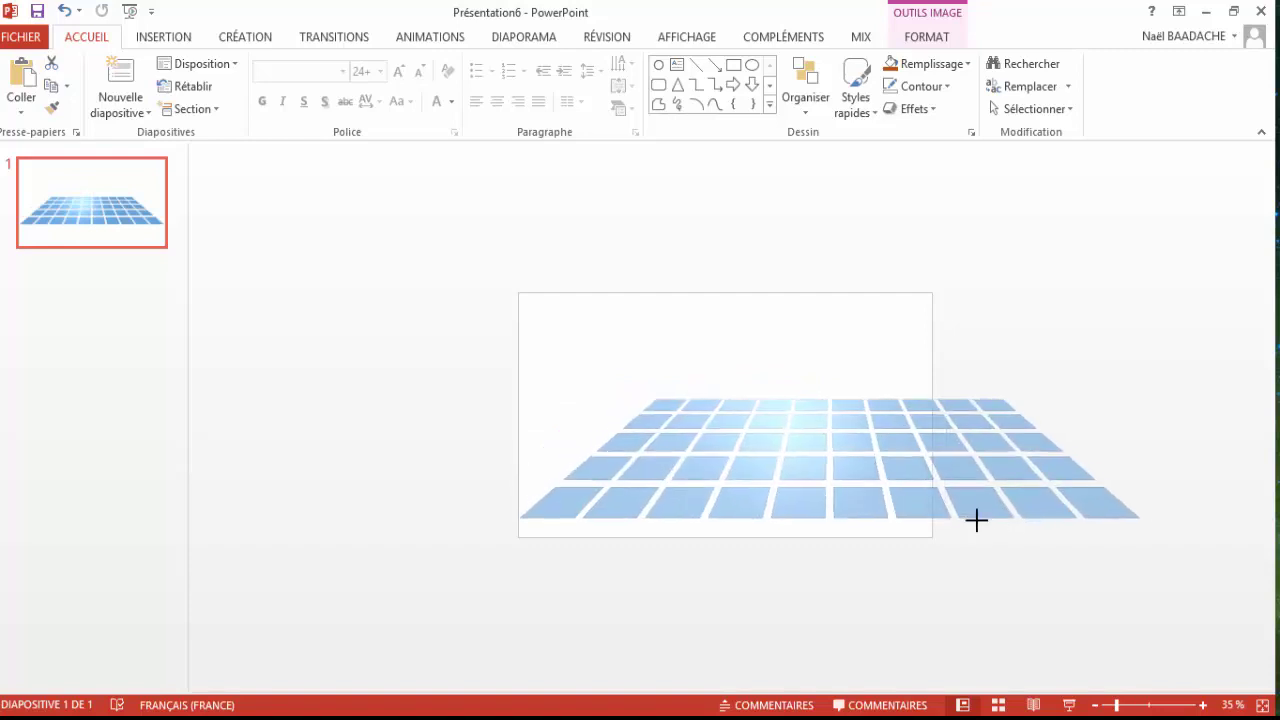
left_click_drag(909, 486, 811, 494)
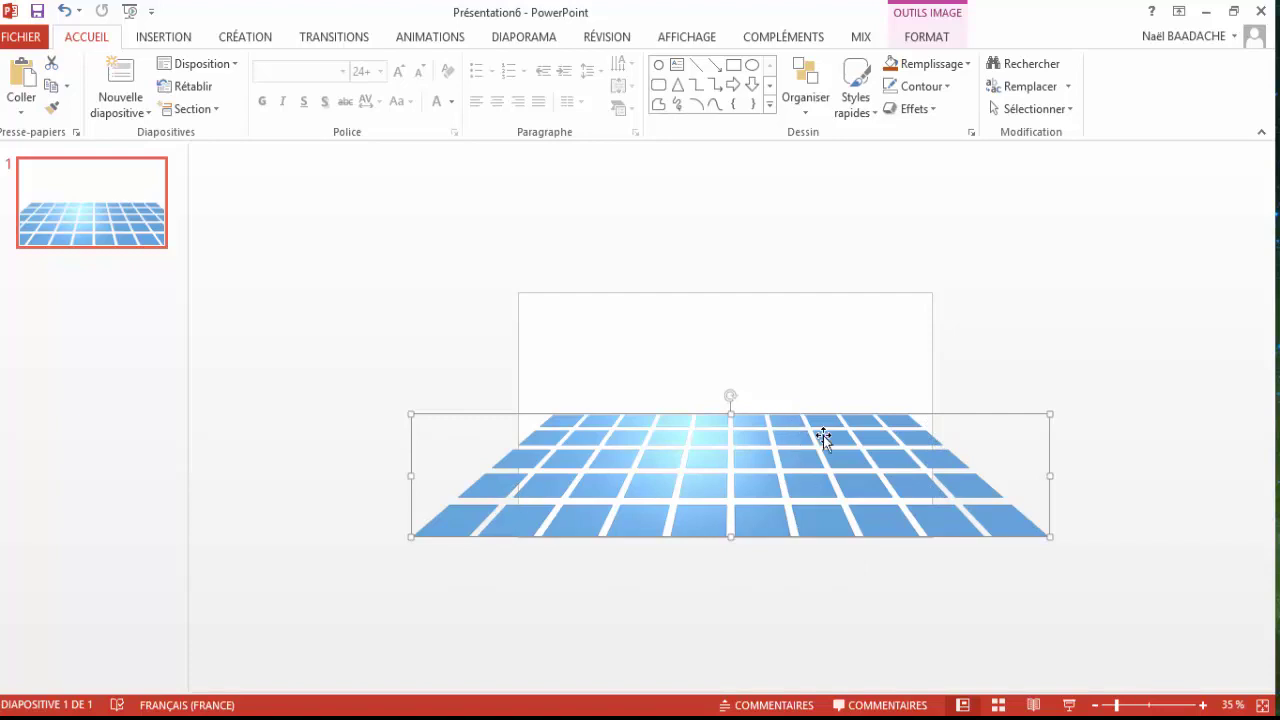
Crop the floor picture's left and right overhang back to the slide edges
left_click(929, 42)
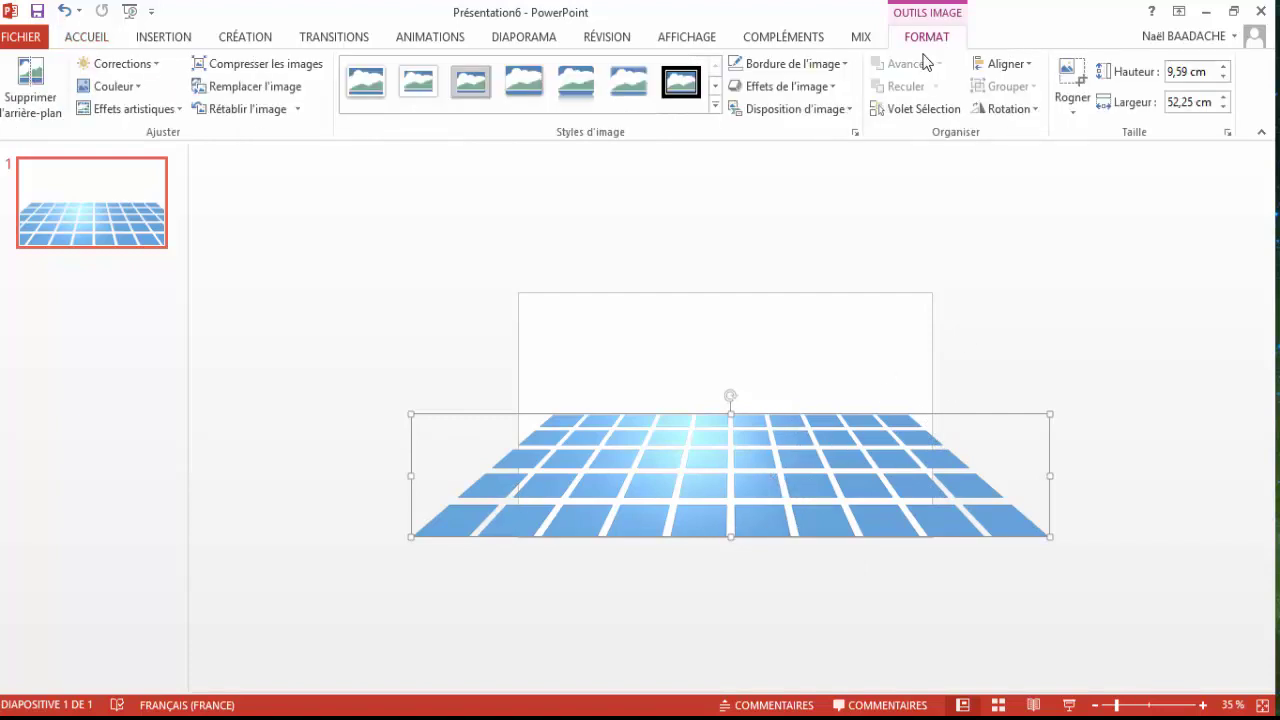
left_click(1083, 106)
left_click(1083, 131)
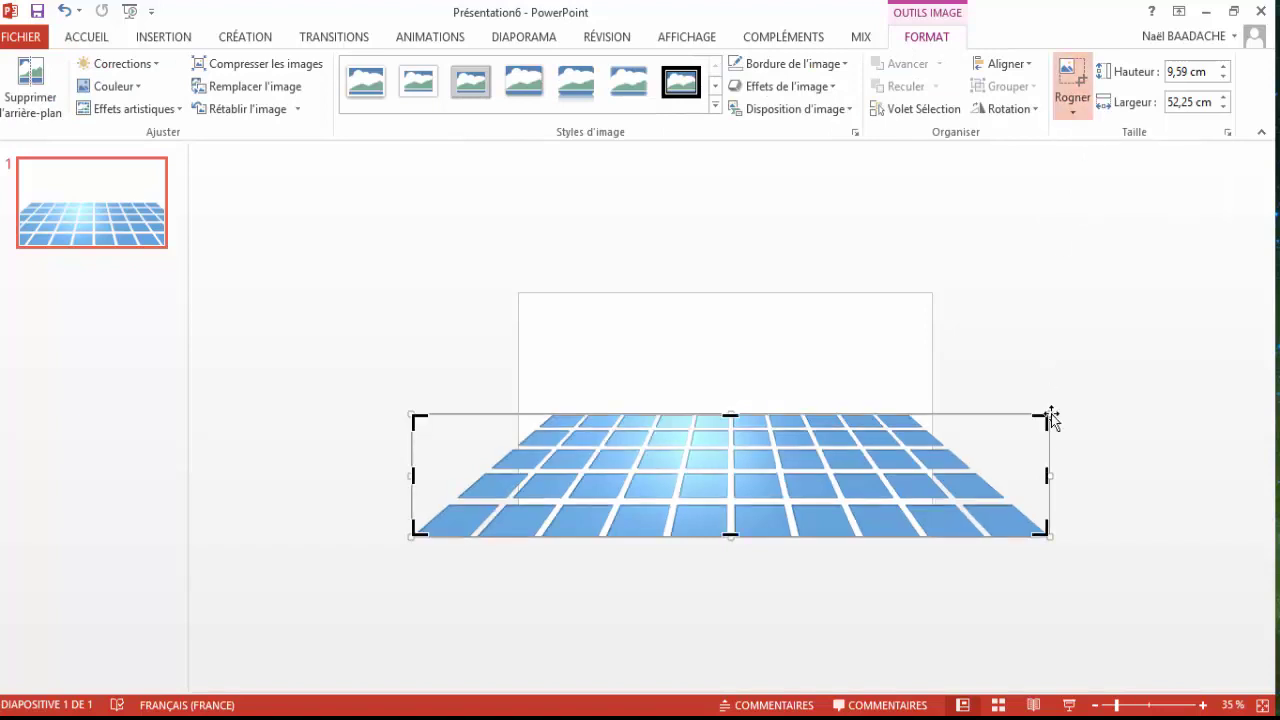
left_click_drag(1048, 478, 932, 470)
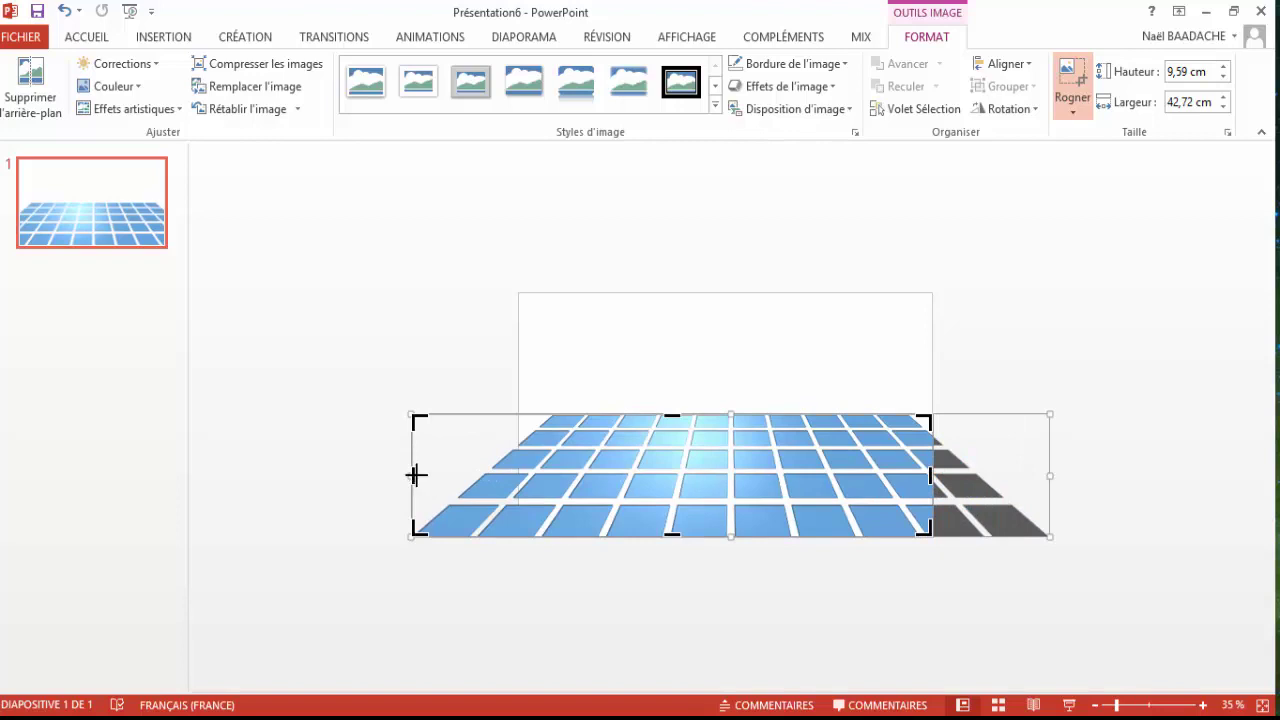
left_click_drag(416, 475, 518, 478)
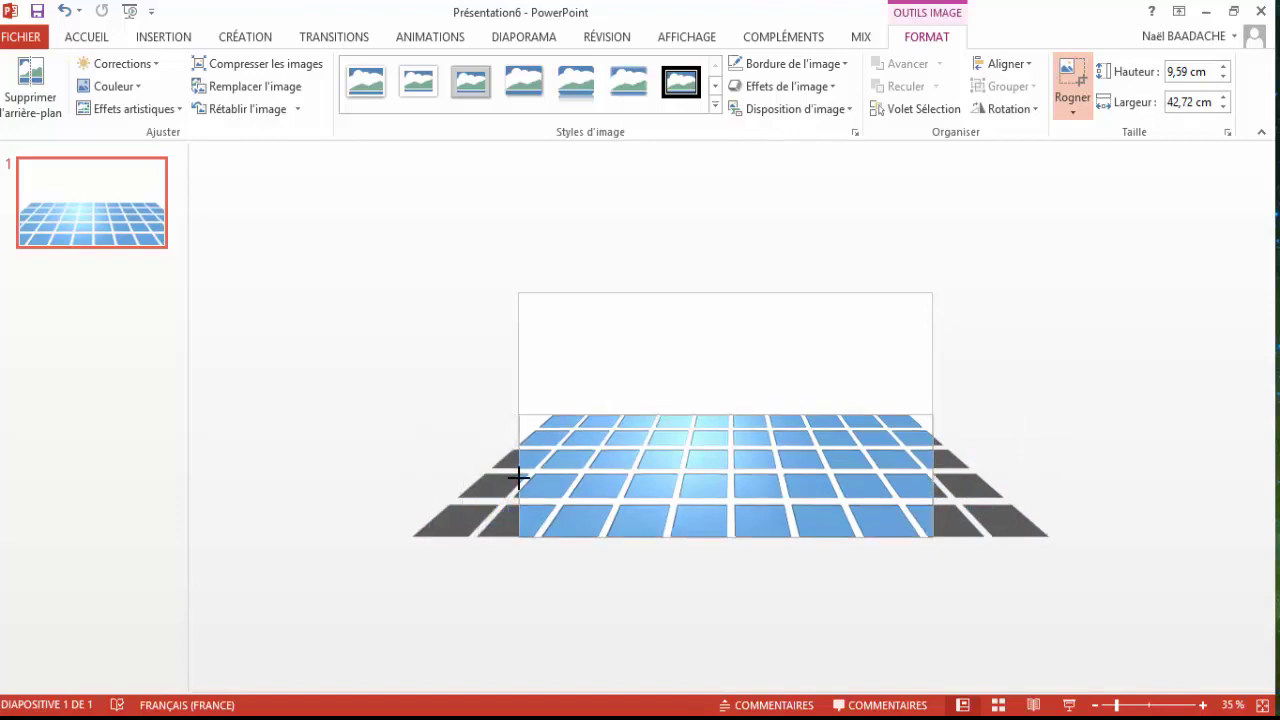
left_click(643, 357)
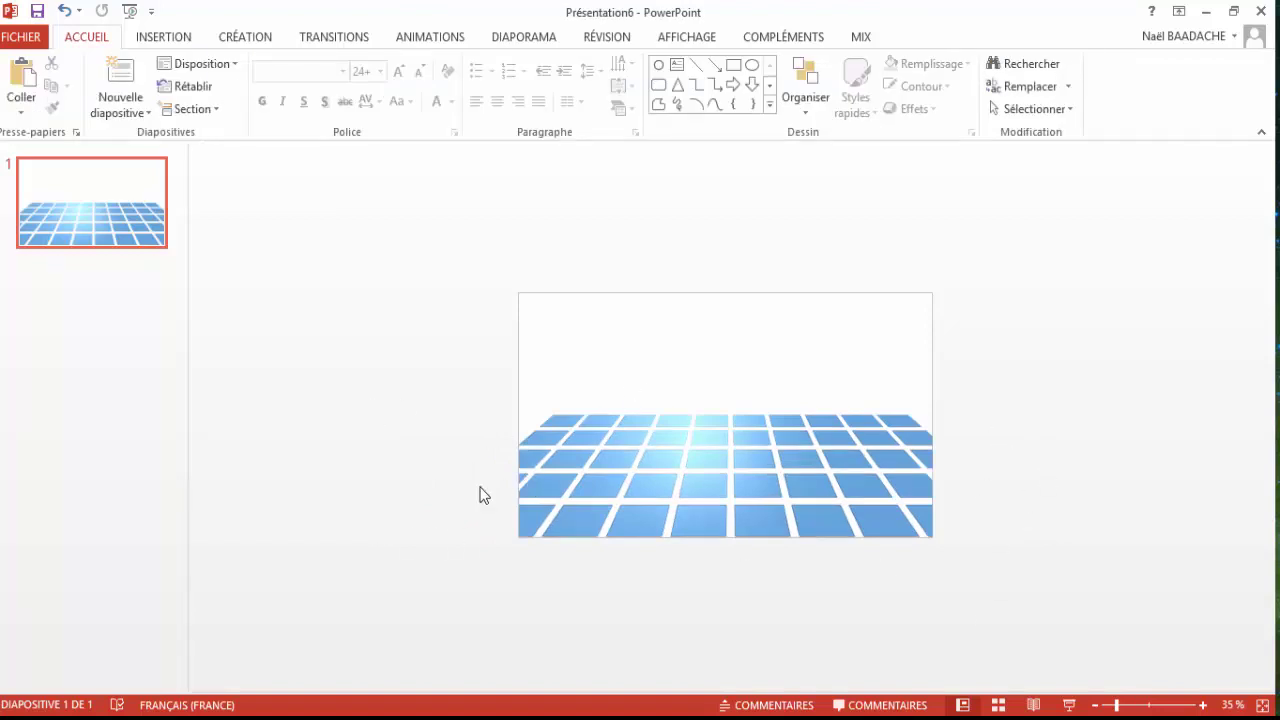
left_click(1130, 705)
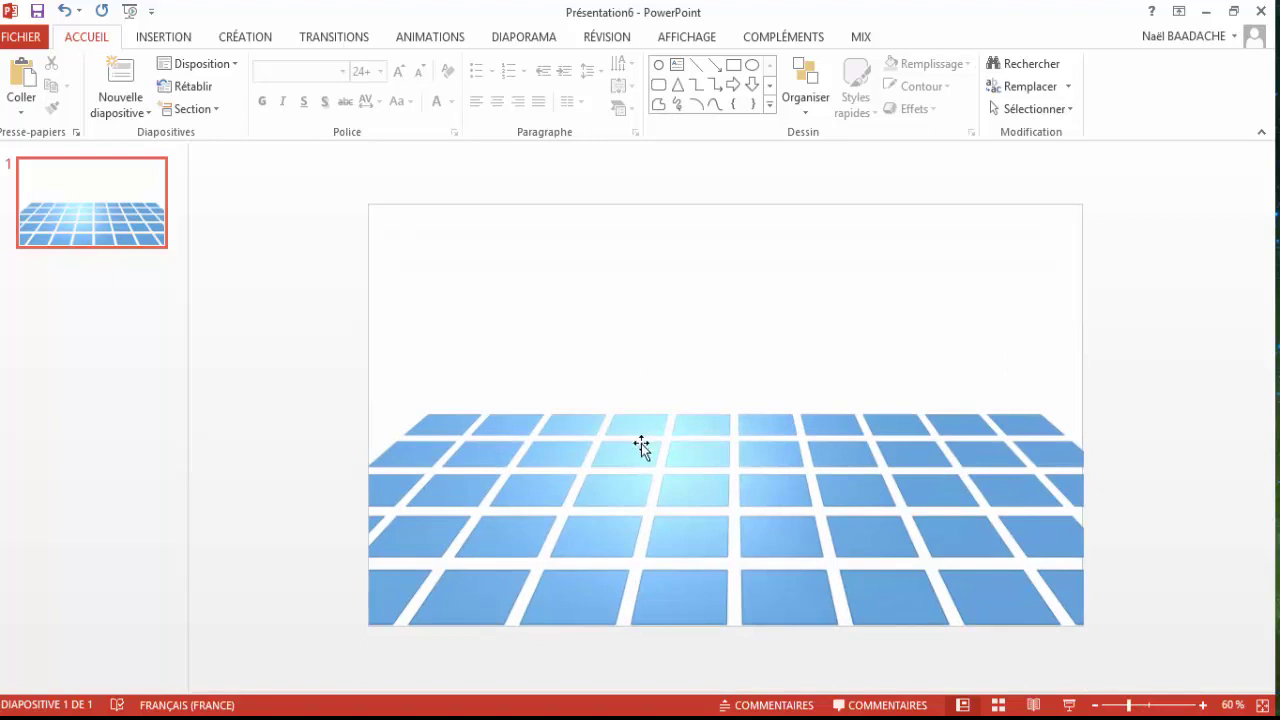
Recolour the floor picture with the olive-gold Recolorier variant under Couleur
left_click(747, 472)
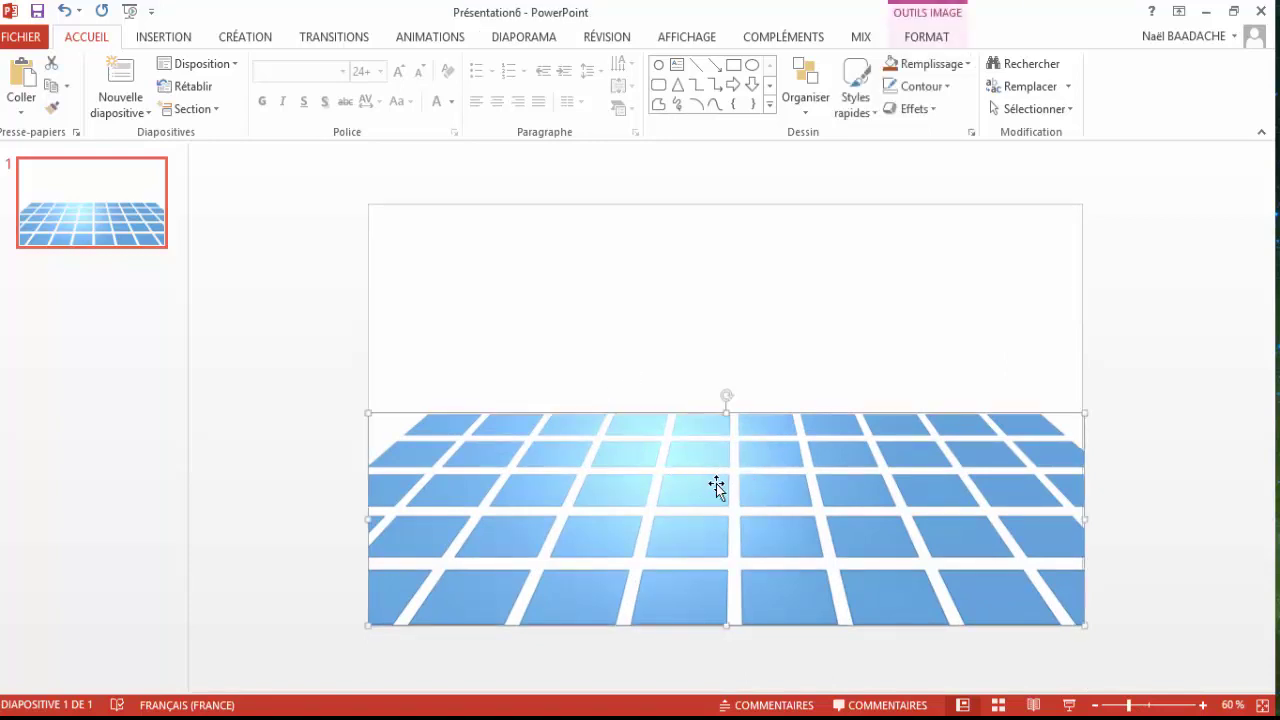
left_click(930, 40)
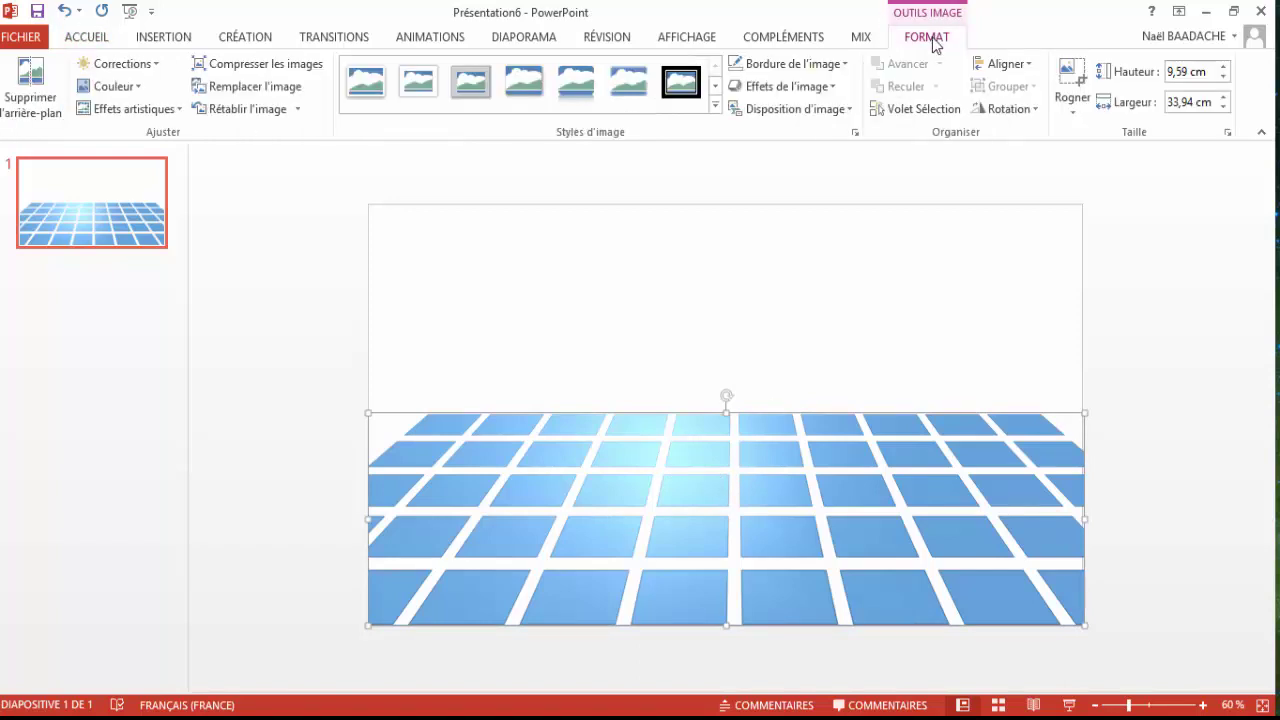
left_click(155, 64)
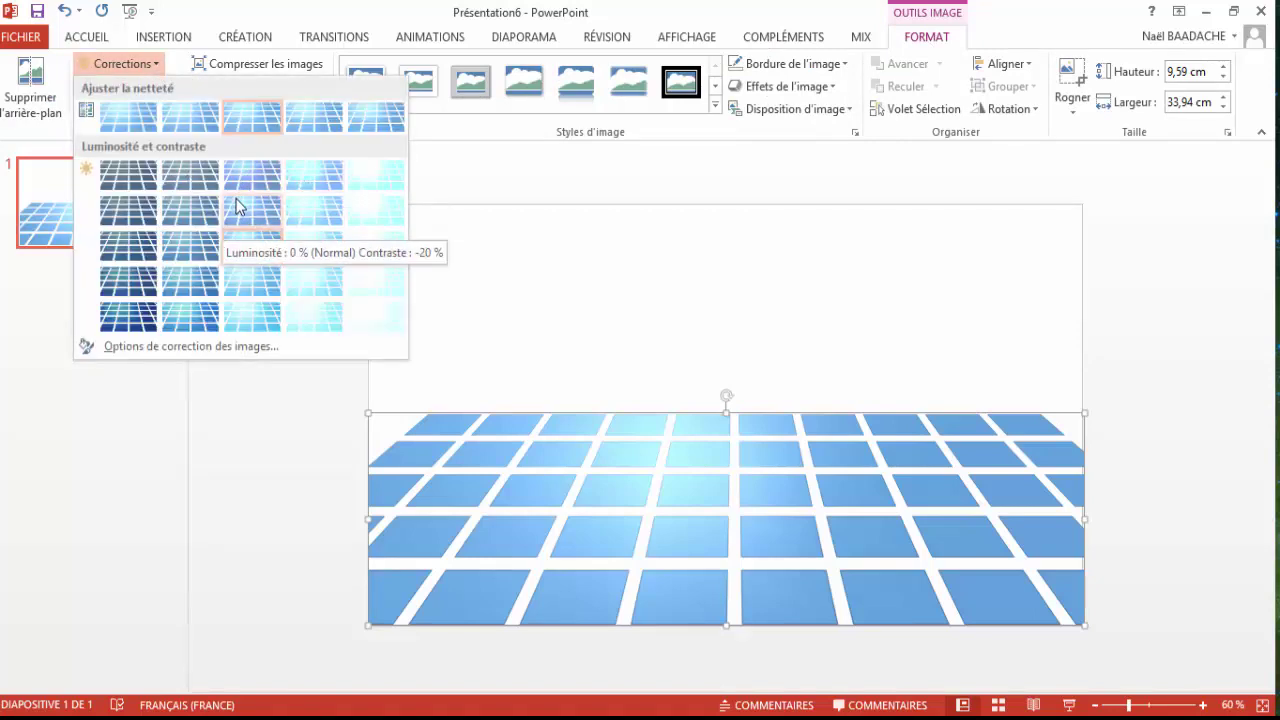
left_click(474, 176)
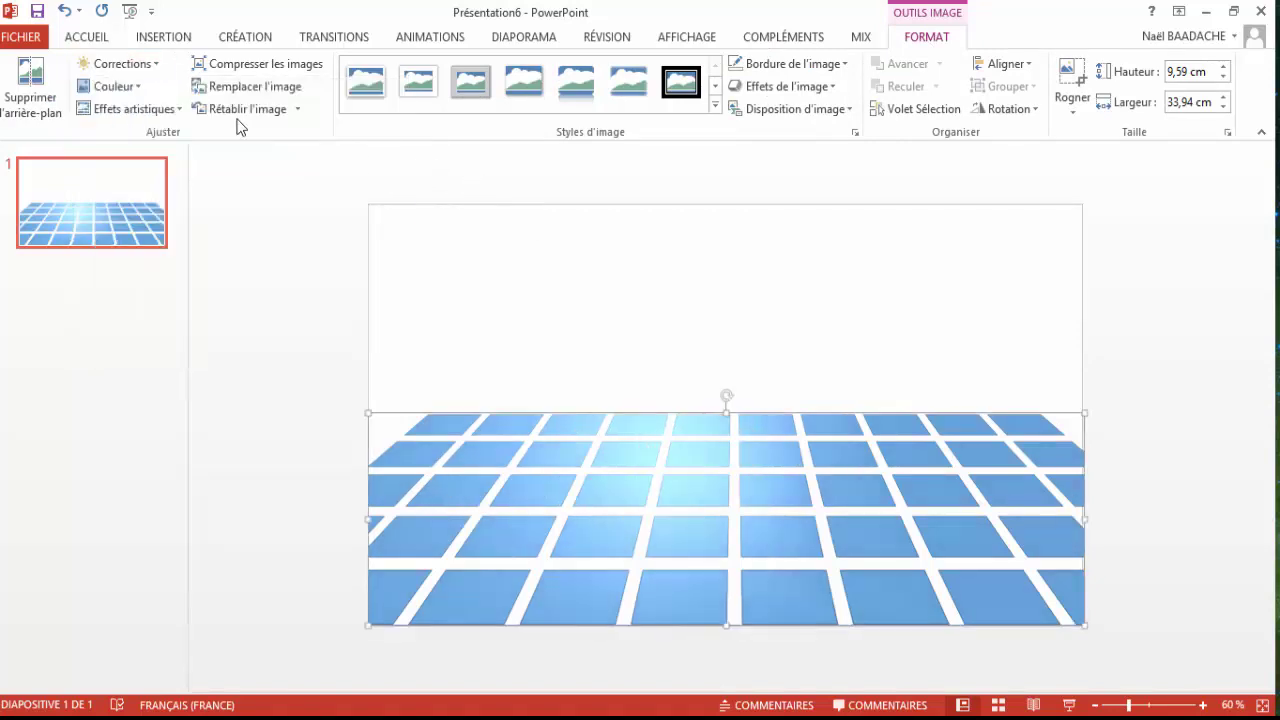
left_click(142, 89)
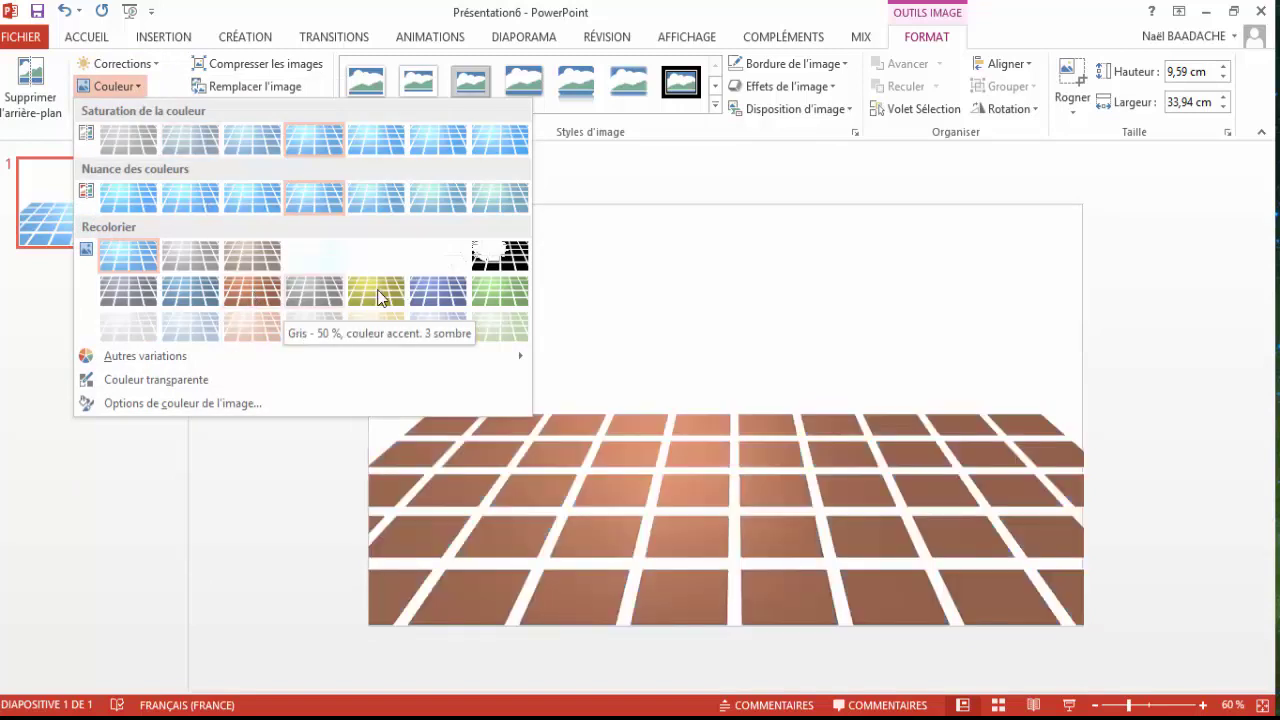
left_click(381, 287)
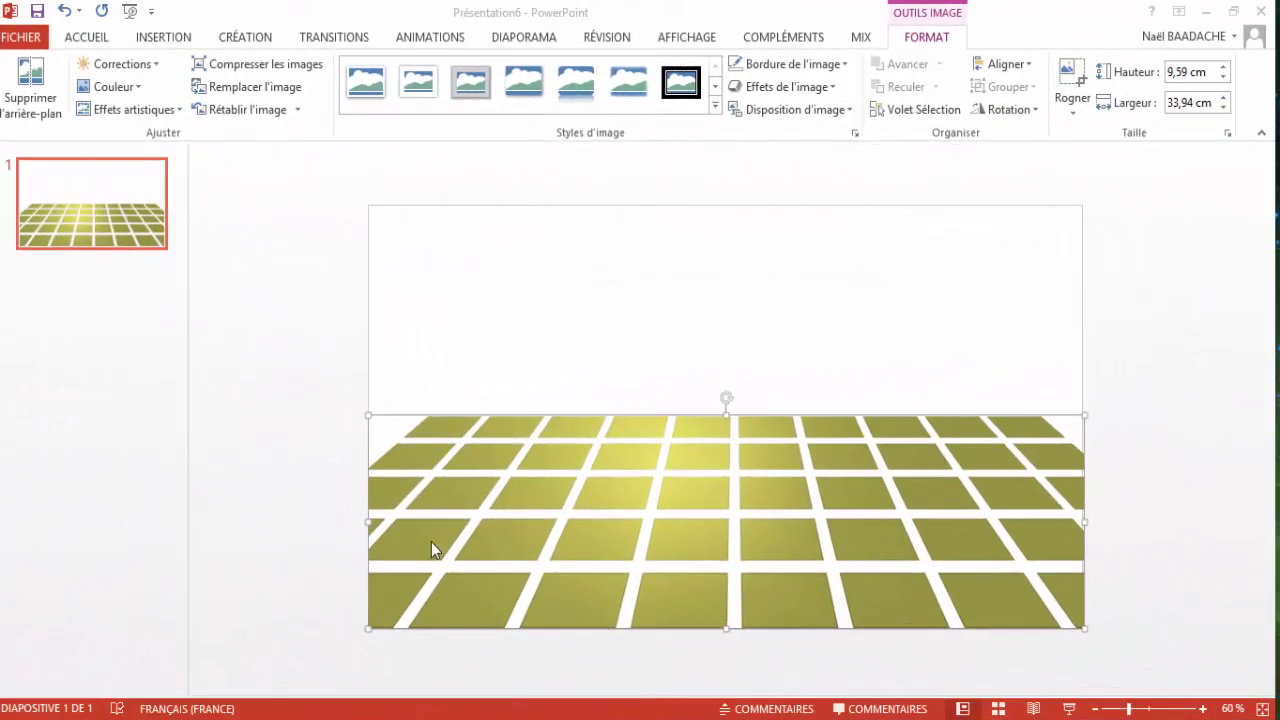
Draw an ellipse above the olive tile floor
left_click(160, 38)
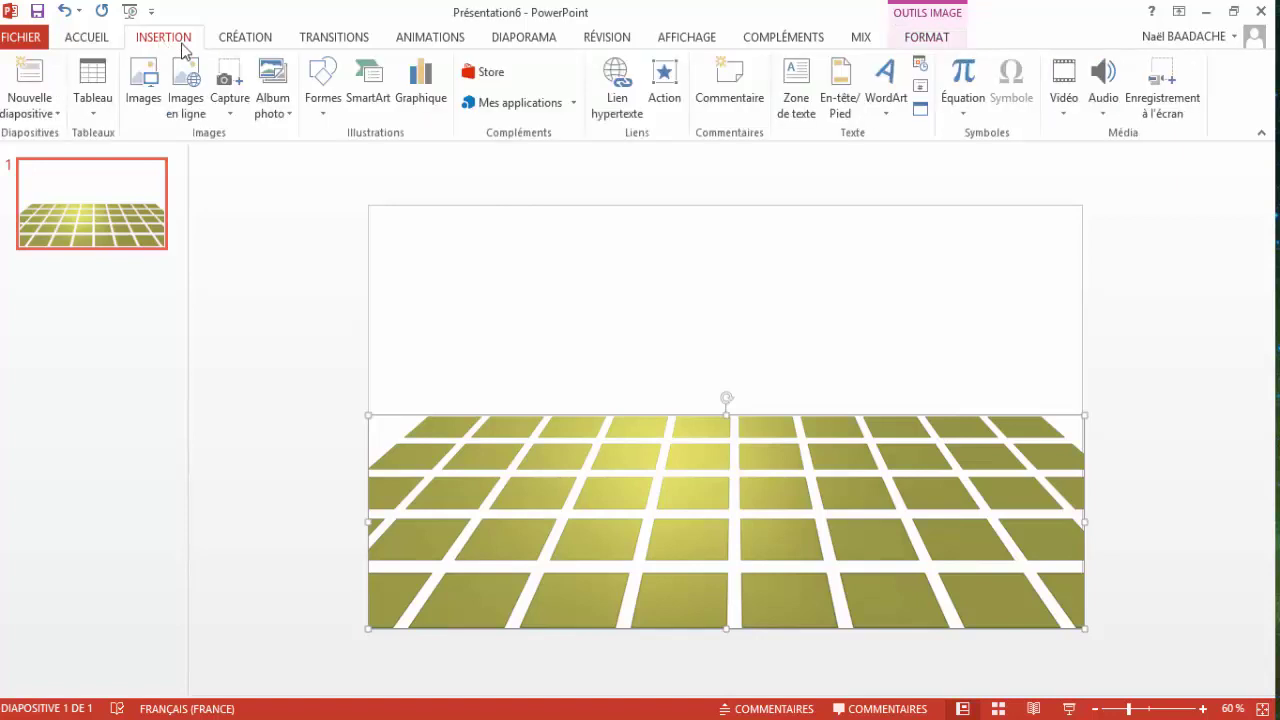
left_click(323, 110)
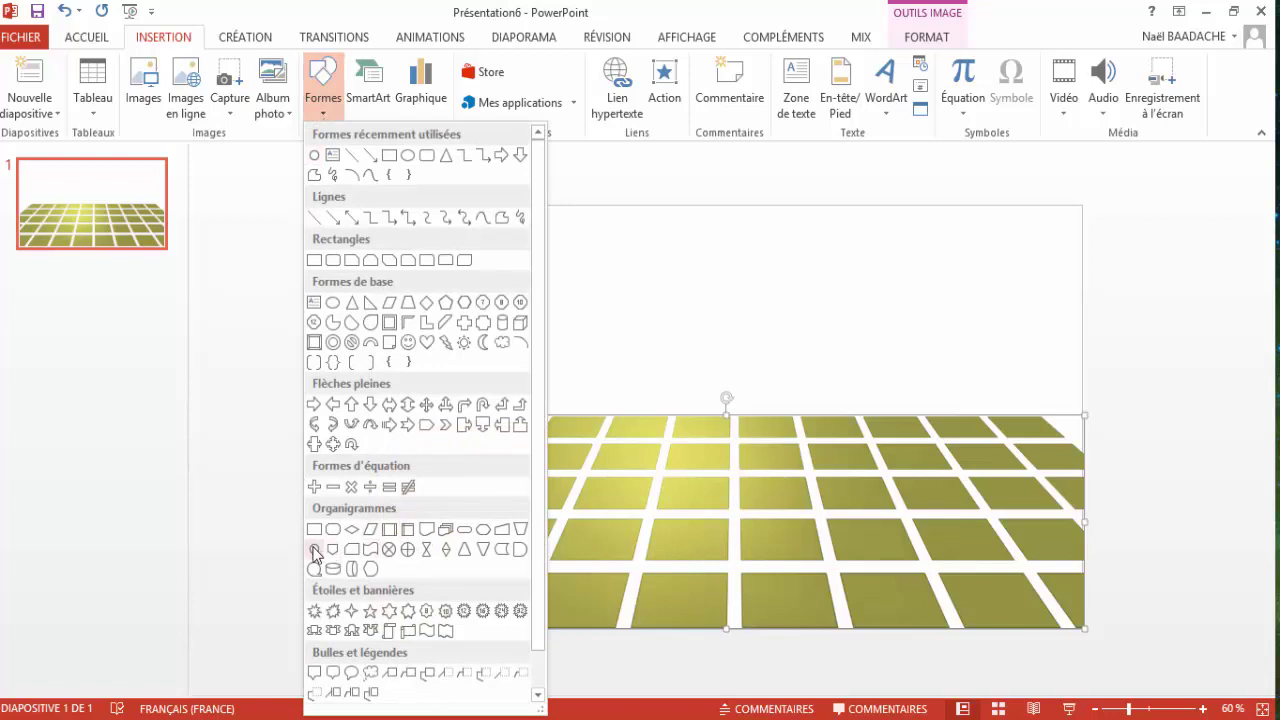
left_click(315, 552)
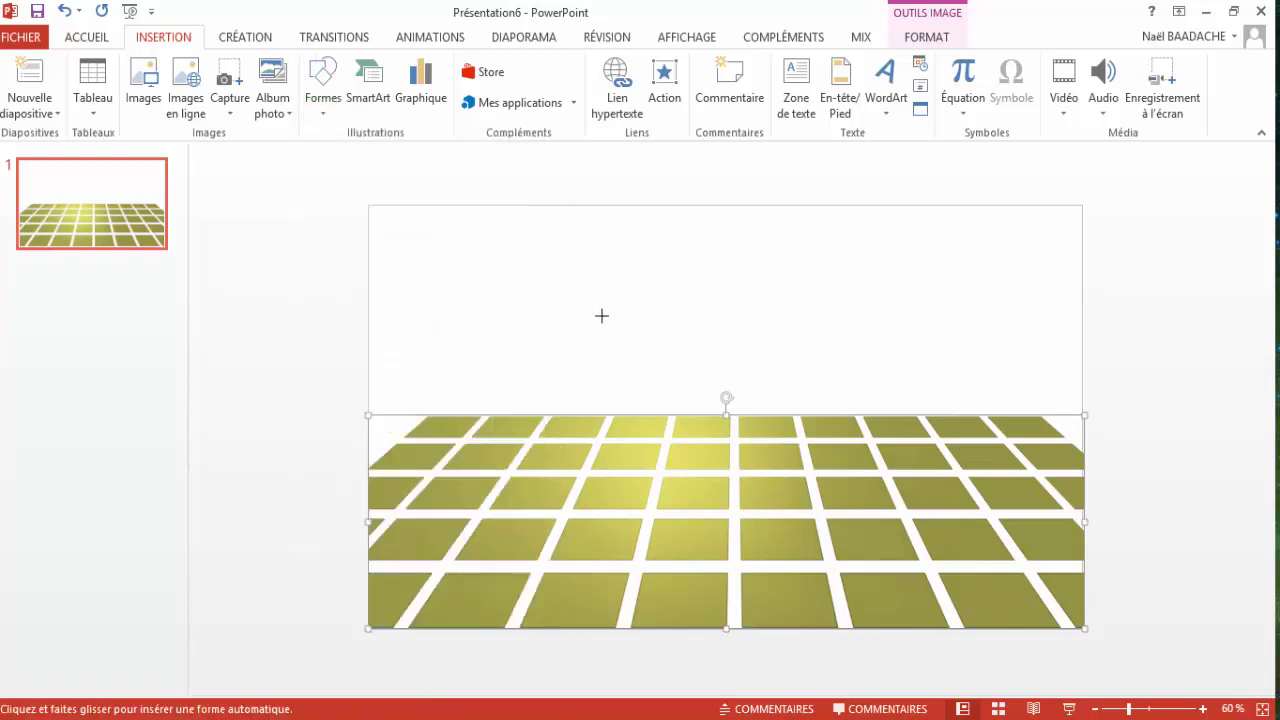
left_click_drag(619, 249, 754, 369)
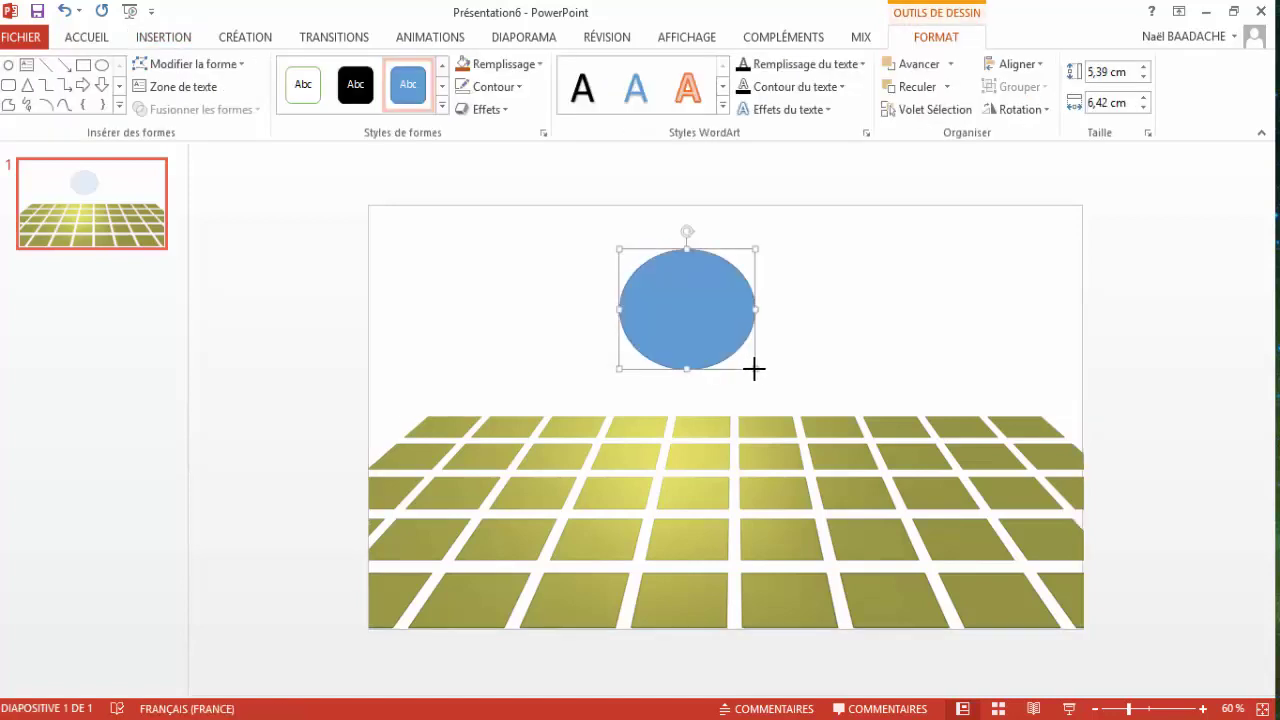
Remove the ellipse's outline and fill it with orange
left_click(519, 90)
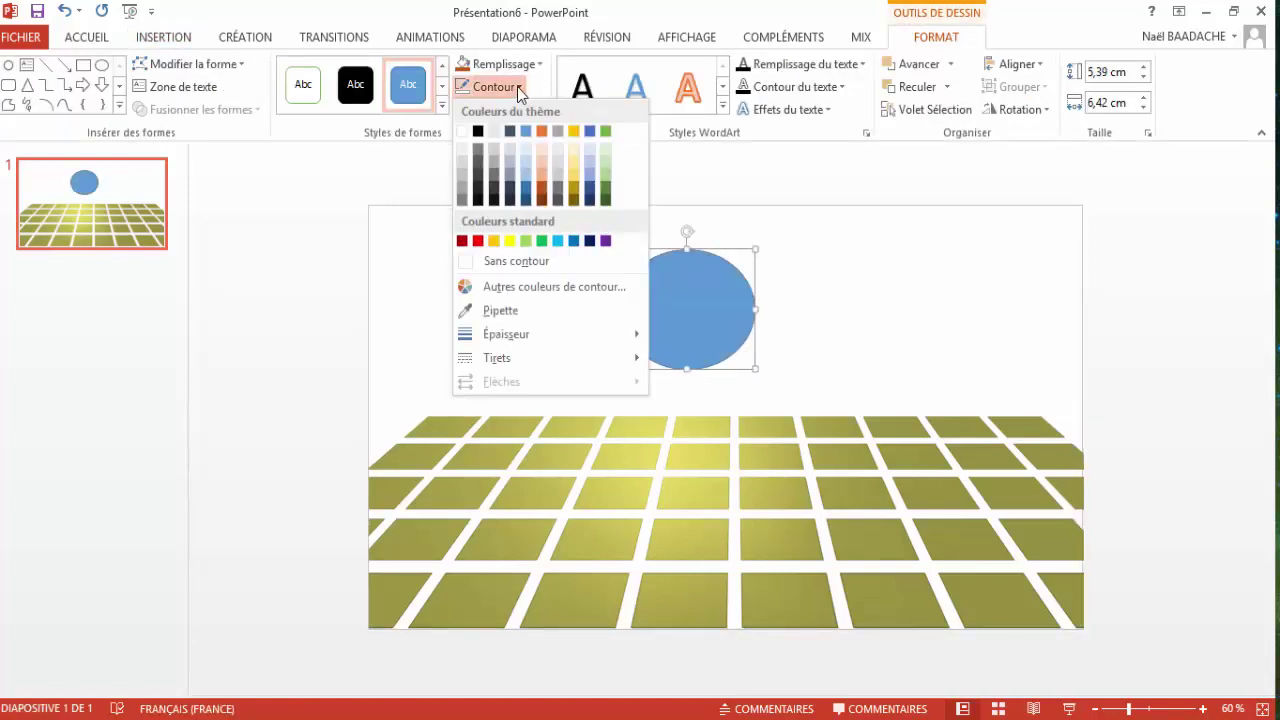
left_click(520, 260)
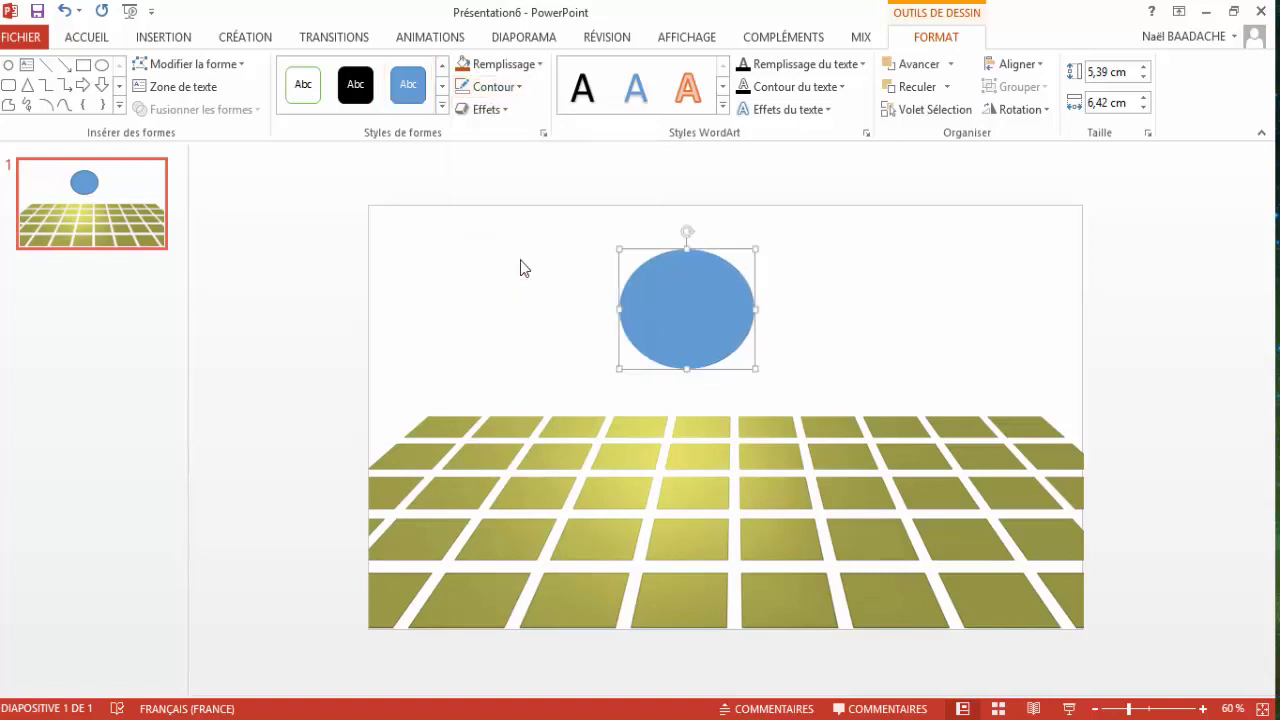
left_click(540, 66)
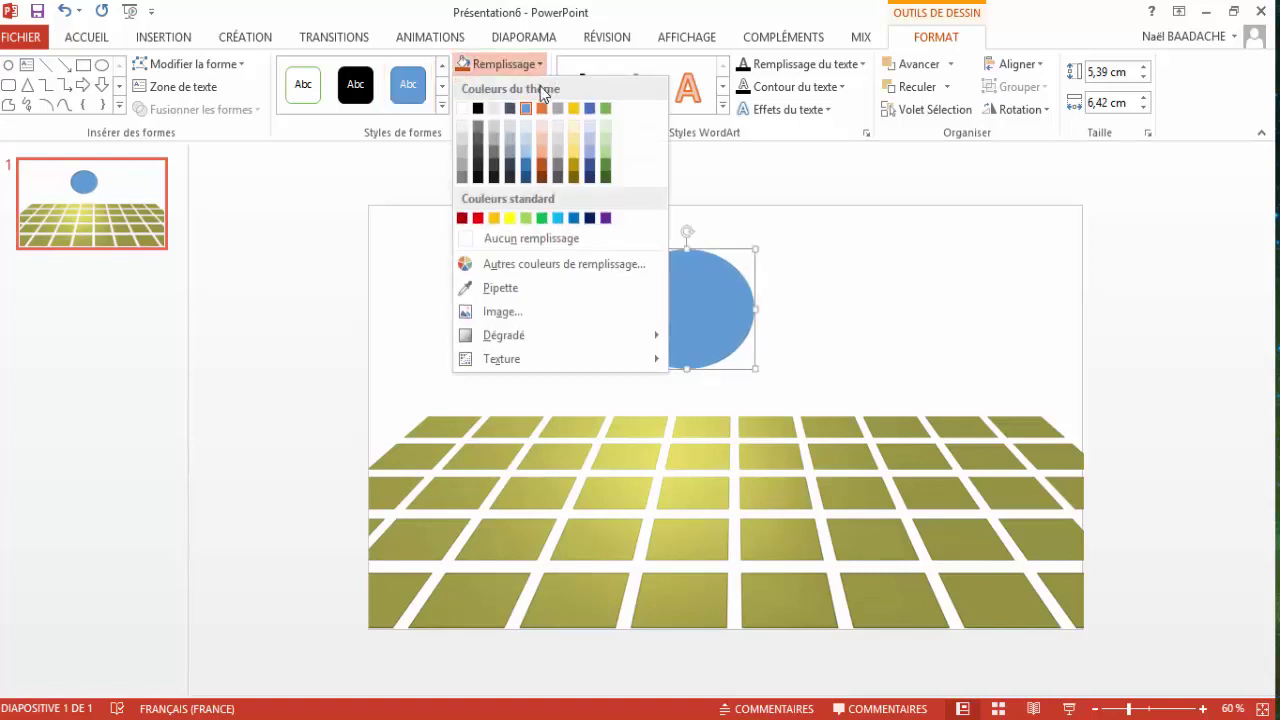
left_click(539, 165)
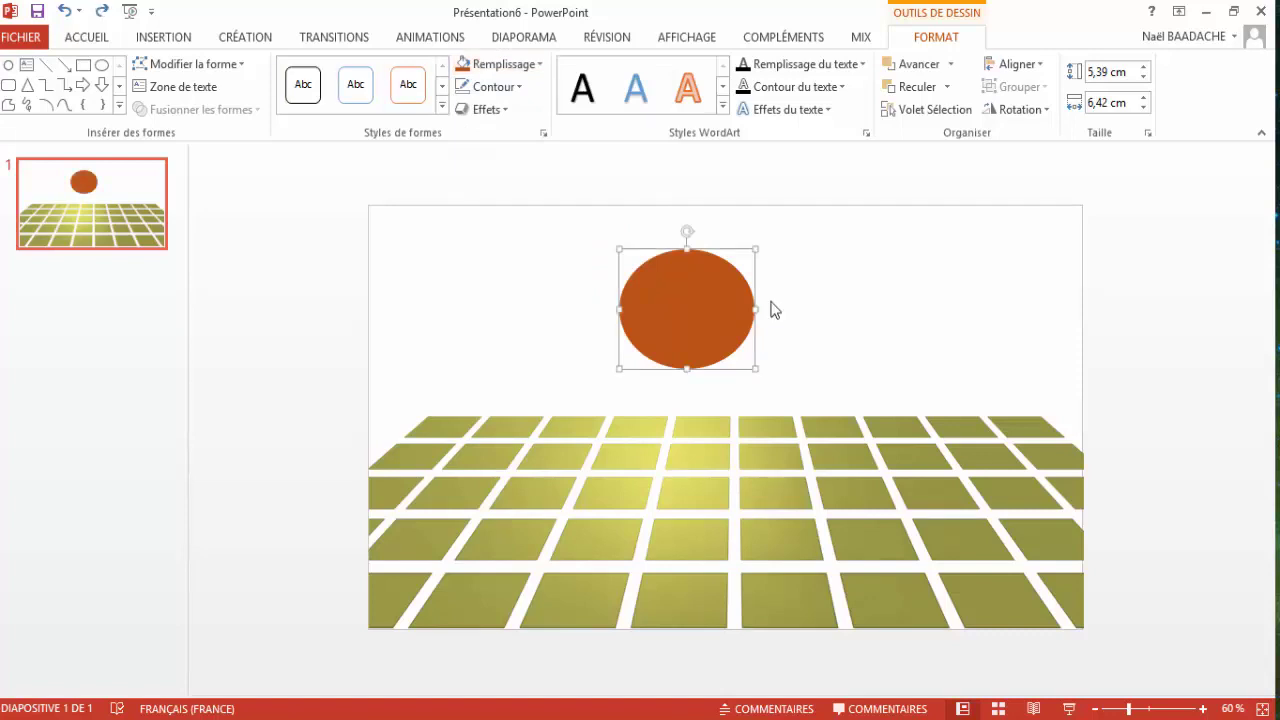
Open the orange ellipse's 3D rotation options and scroll the Format de la forme pane to Format 3D
left_click(507, 112)
mouse_move(530, 407)
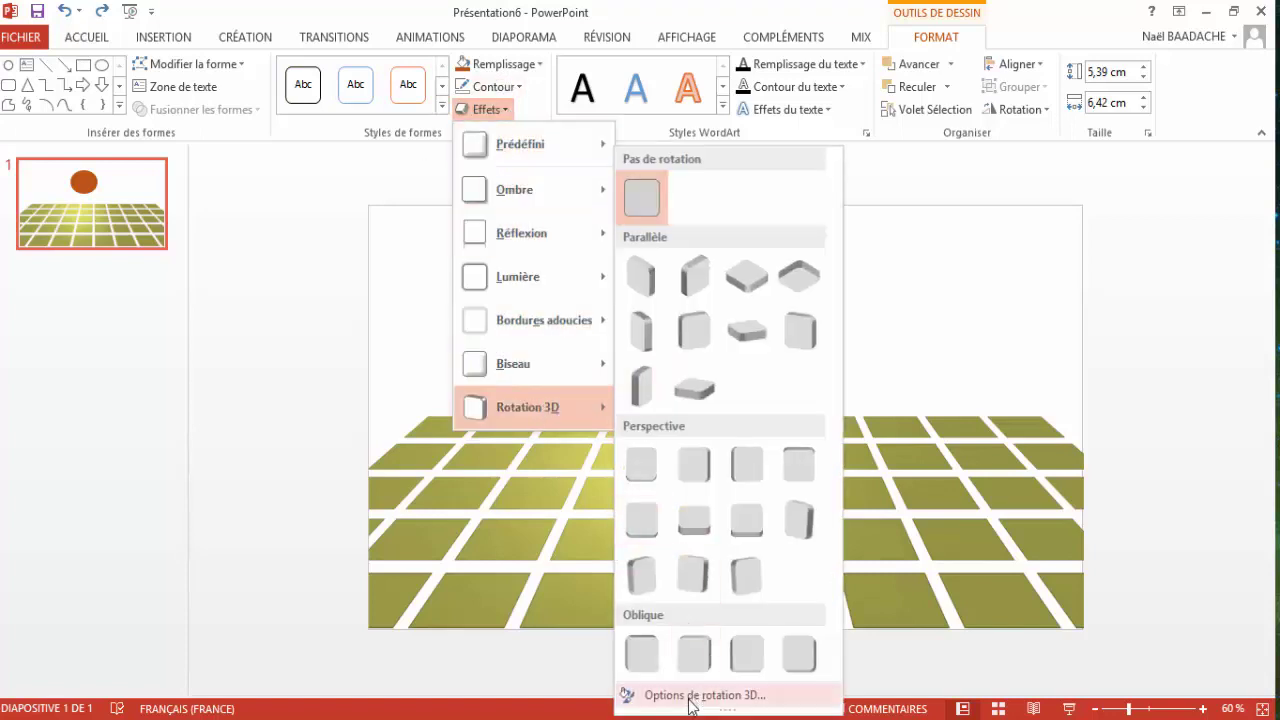
left_click(690, 697)
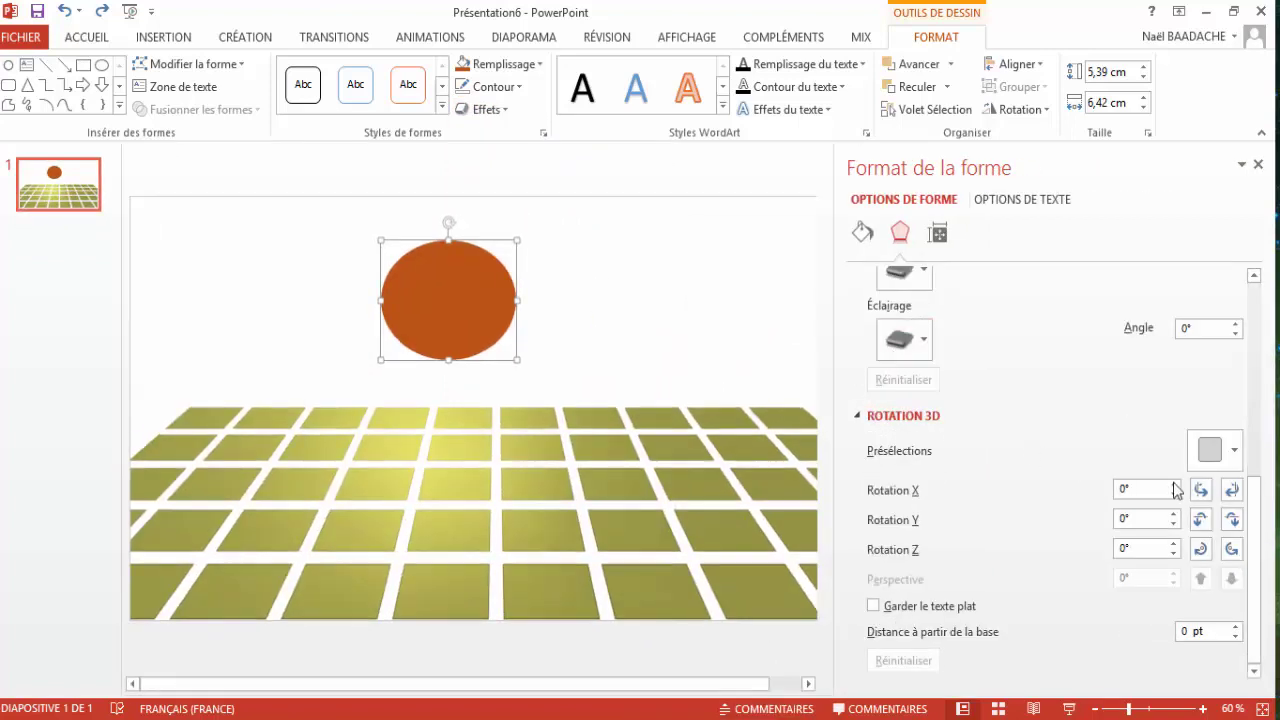
scroll(1256, 436, "up", 1)
scroll(1256, 436, "up", 2)
scroll(1250, 400, "up", 2)
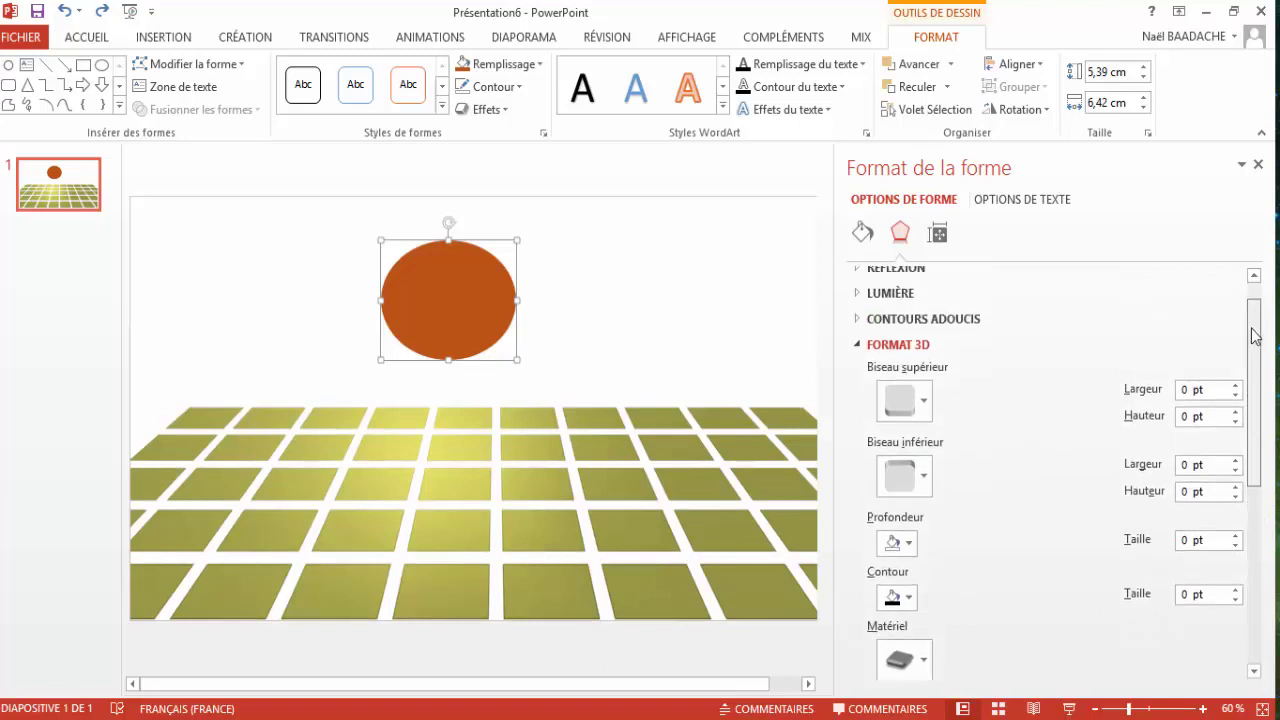
scroll(1250, 380, "up", 2)
scroll(1220, 360, "up", 2)
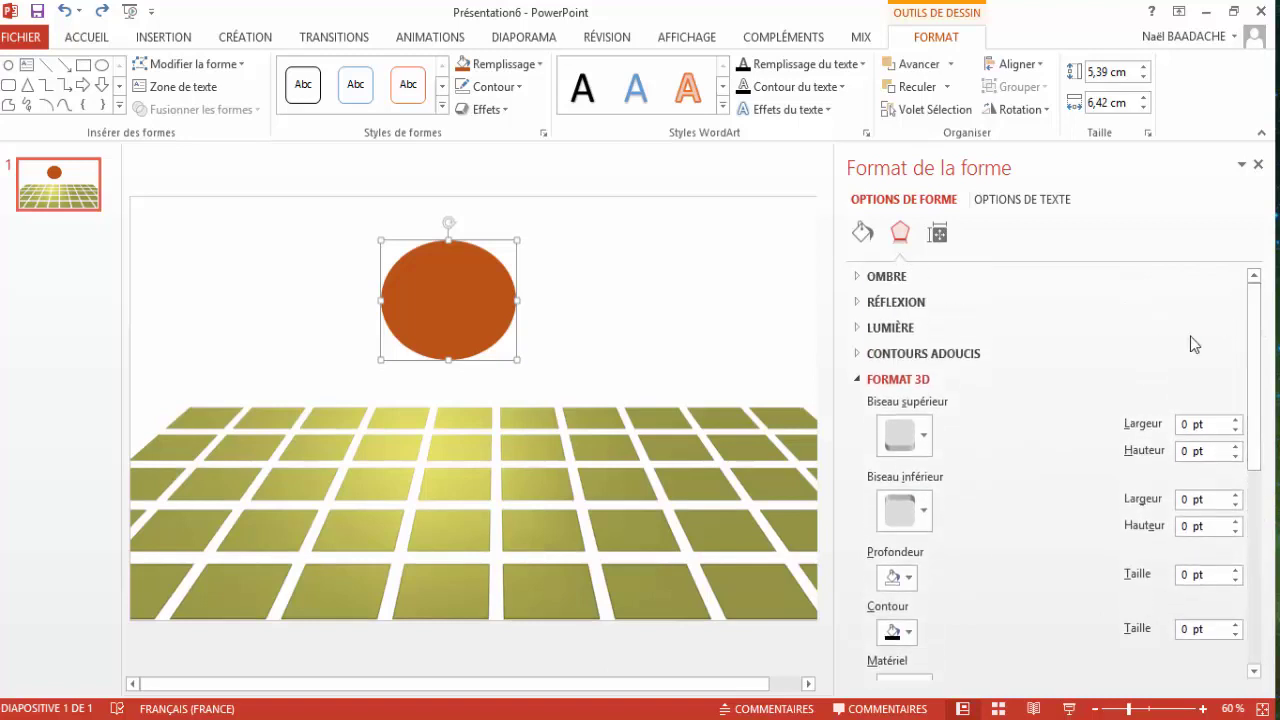
Apply the Cercle bevel to both the top and bottom of the ellipse
left_click(925, 441)
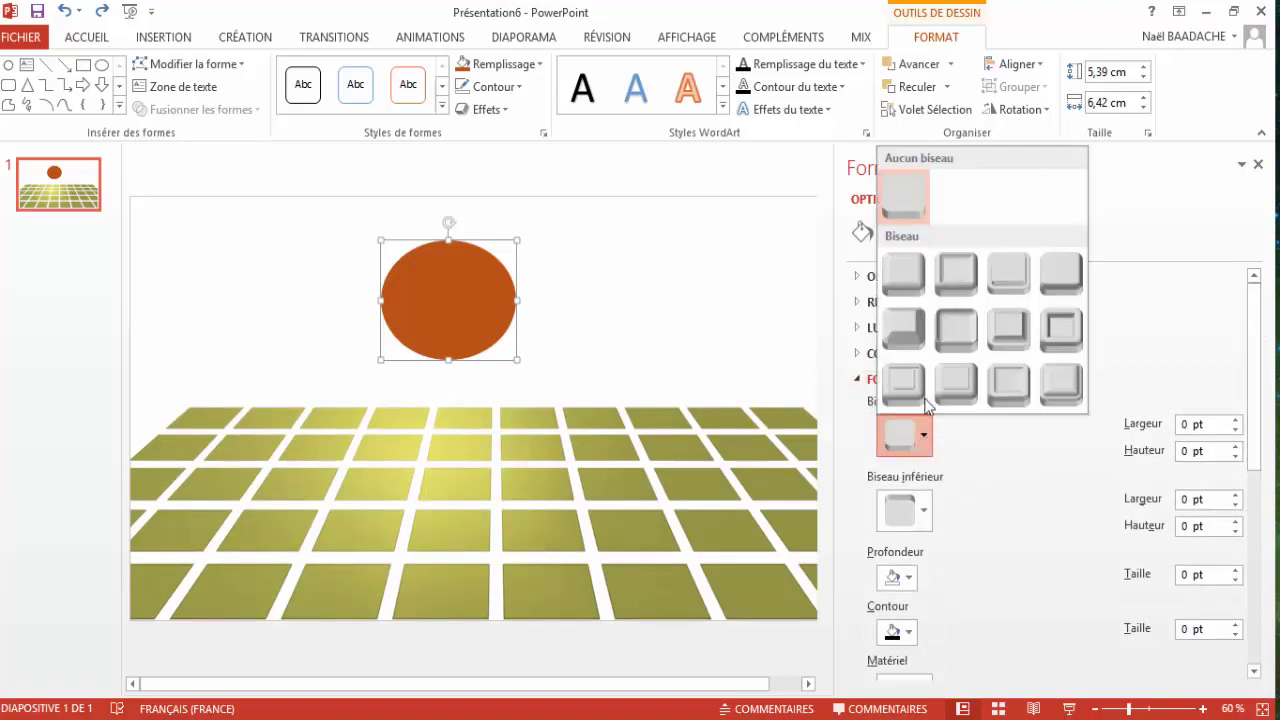
left_click(909, 274)
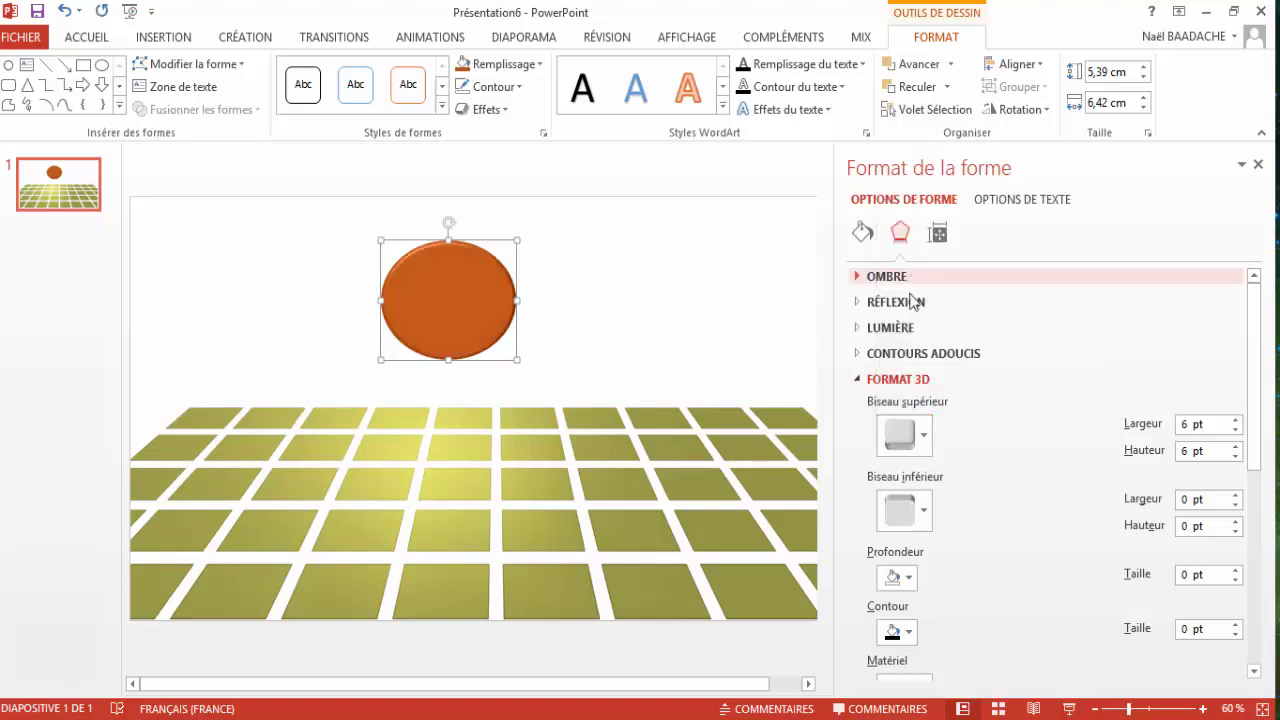
left_click(925, 517)
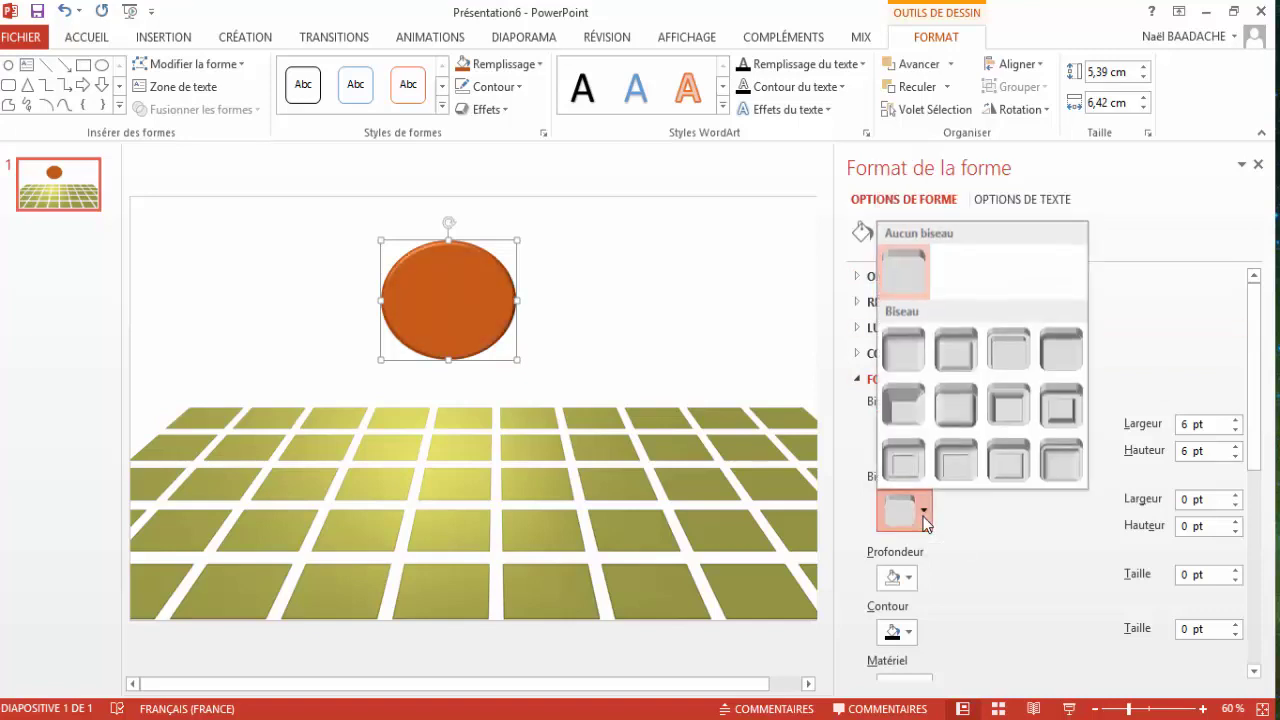
left_click(908, 354)
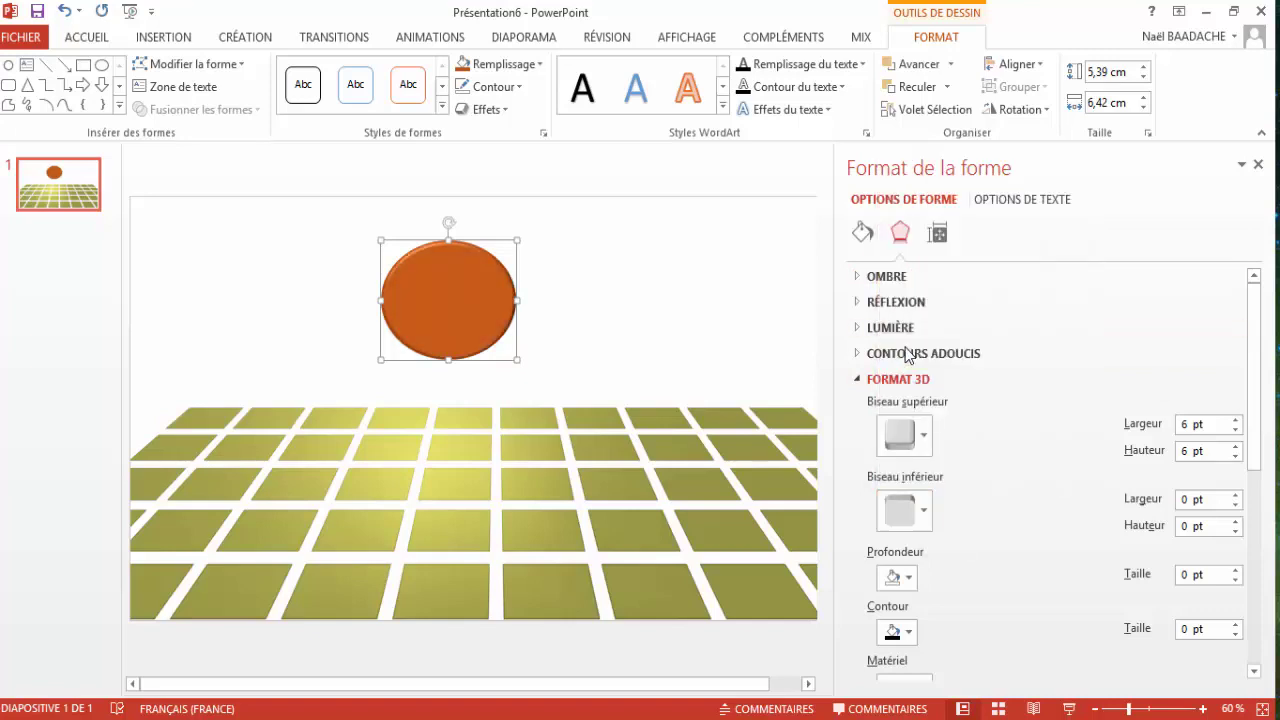
Set the top and bottom bevel width and height to 75 pt each
left_click(1205, 425)
left_click(1163, 425)
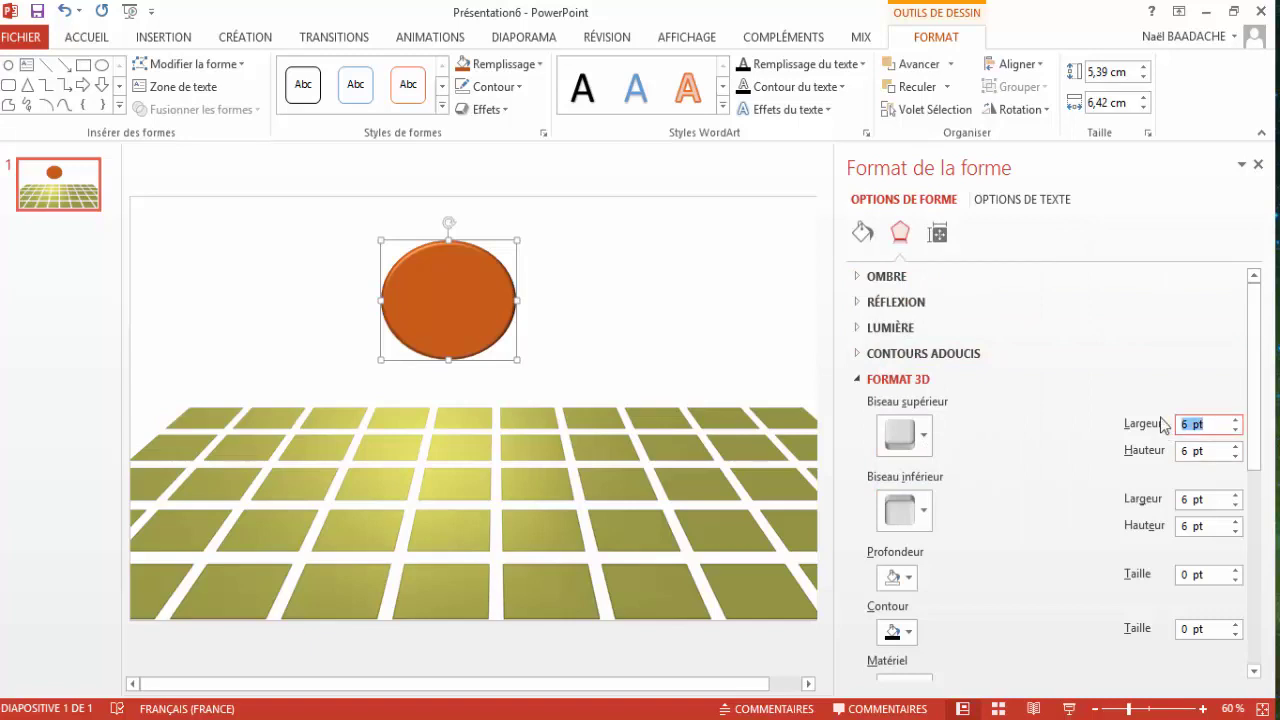
type("75")
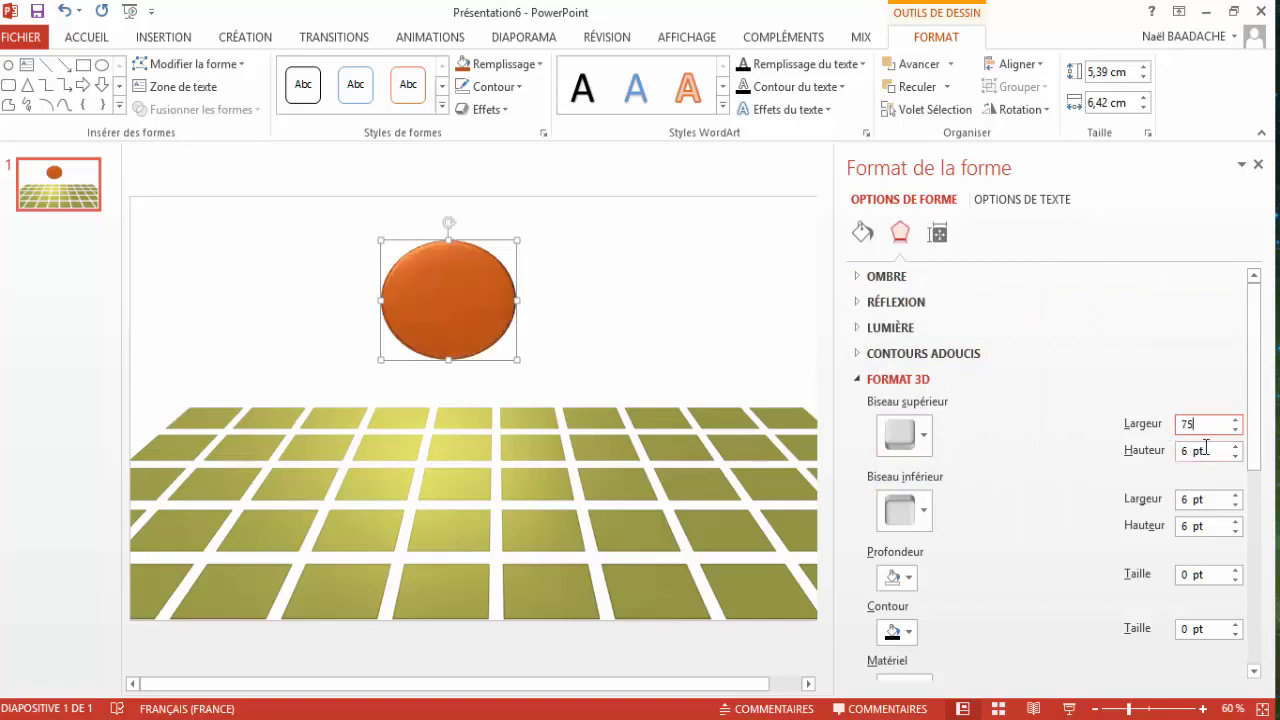
left_click(1205, 449)
left_click(1150, 451)
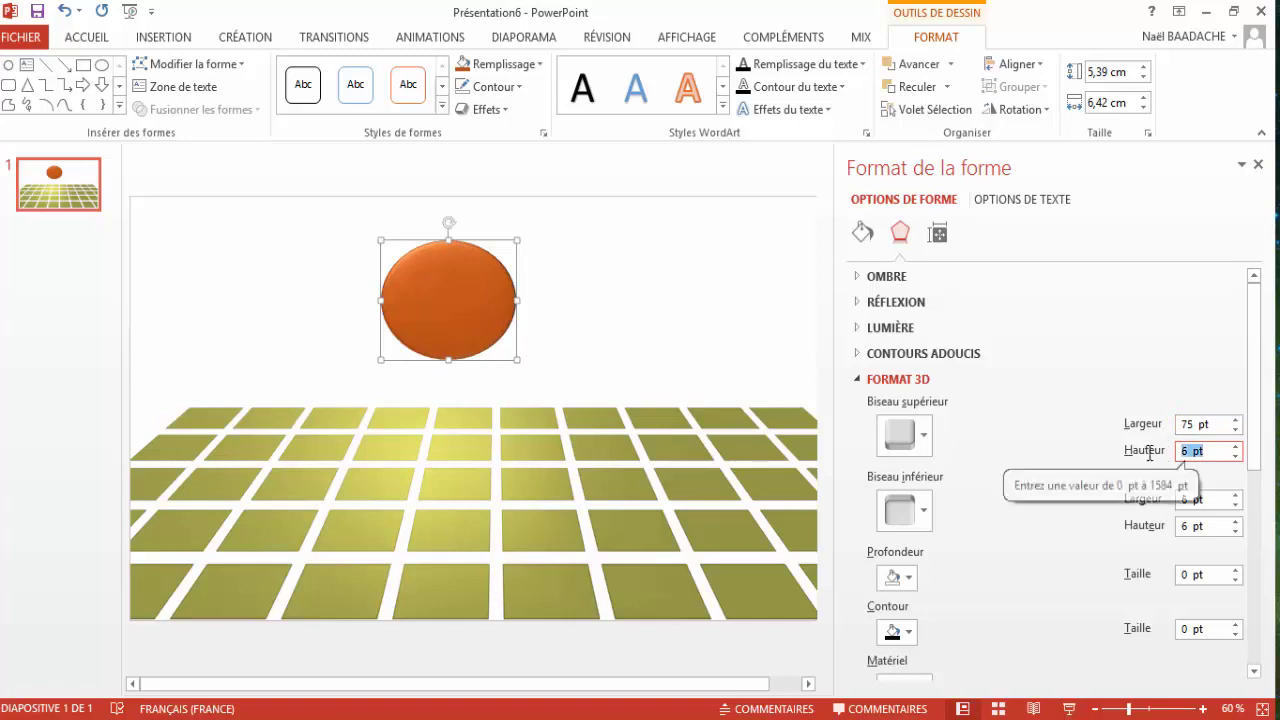
type("75")
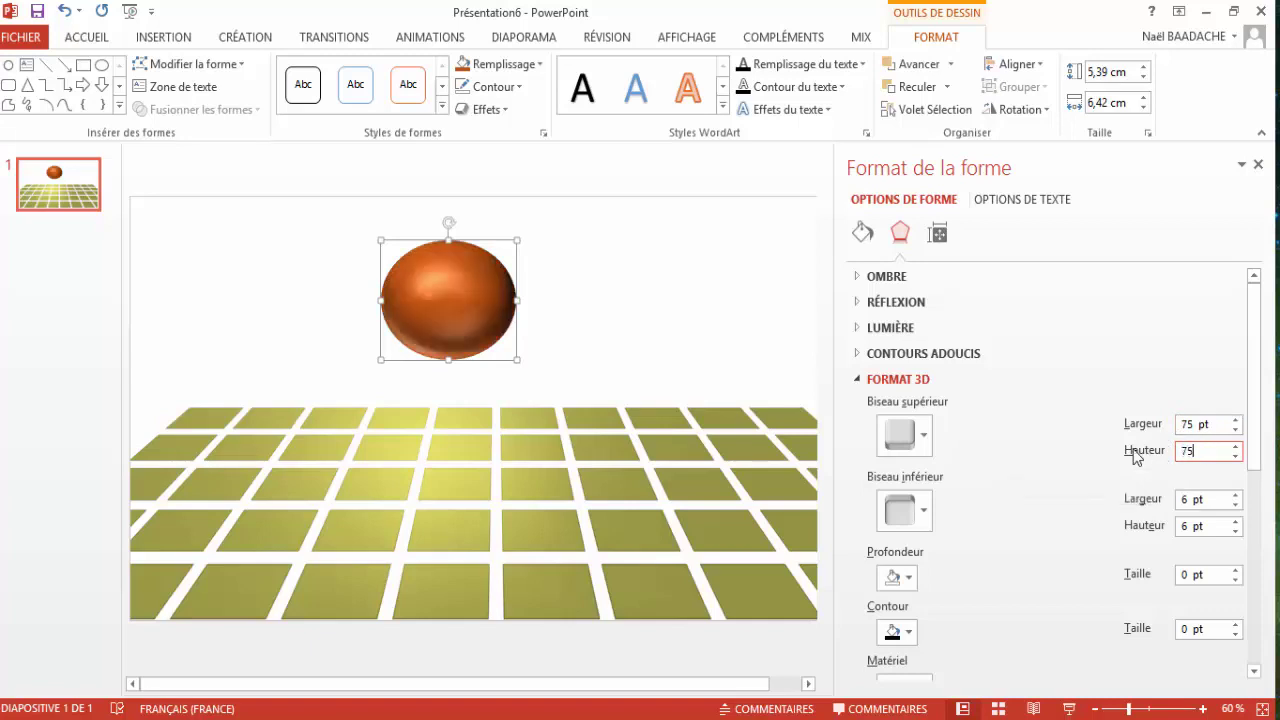
left_click_drag(1217, 497, 1154, 503)
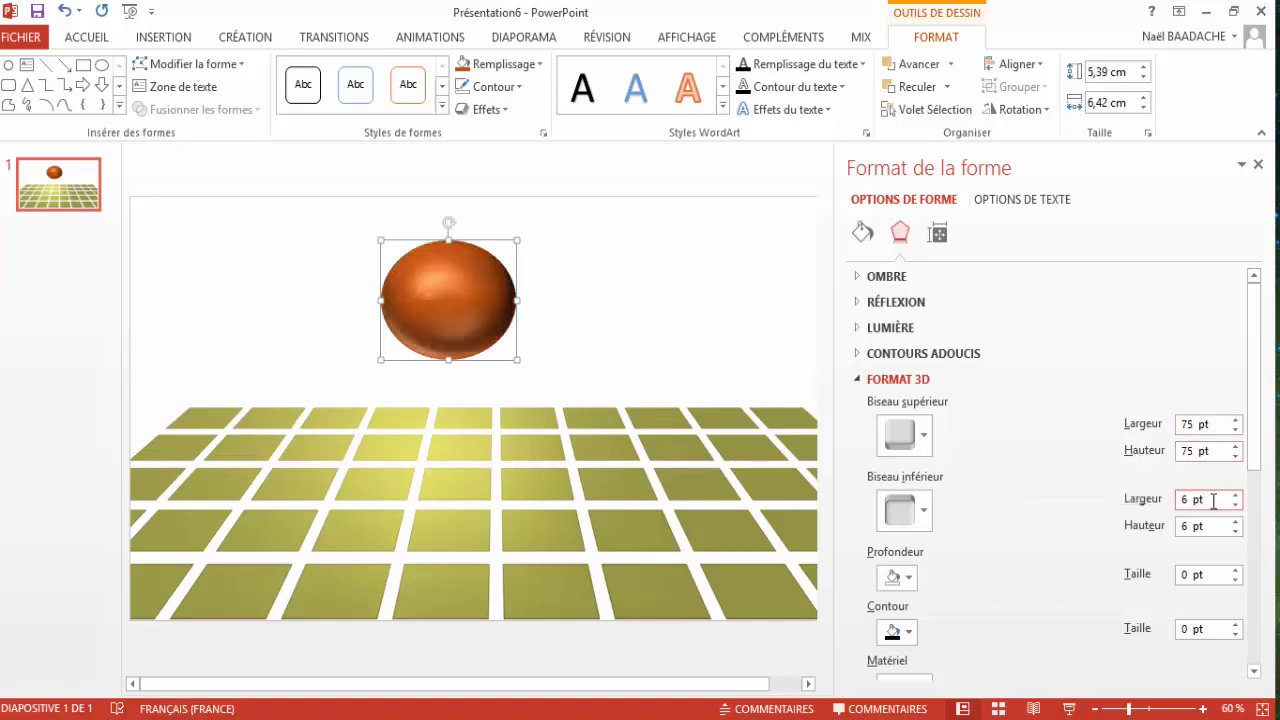
type("75")
left_click_drag(1205, 527, 1165, 532)
type("5")
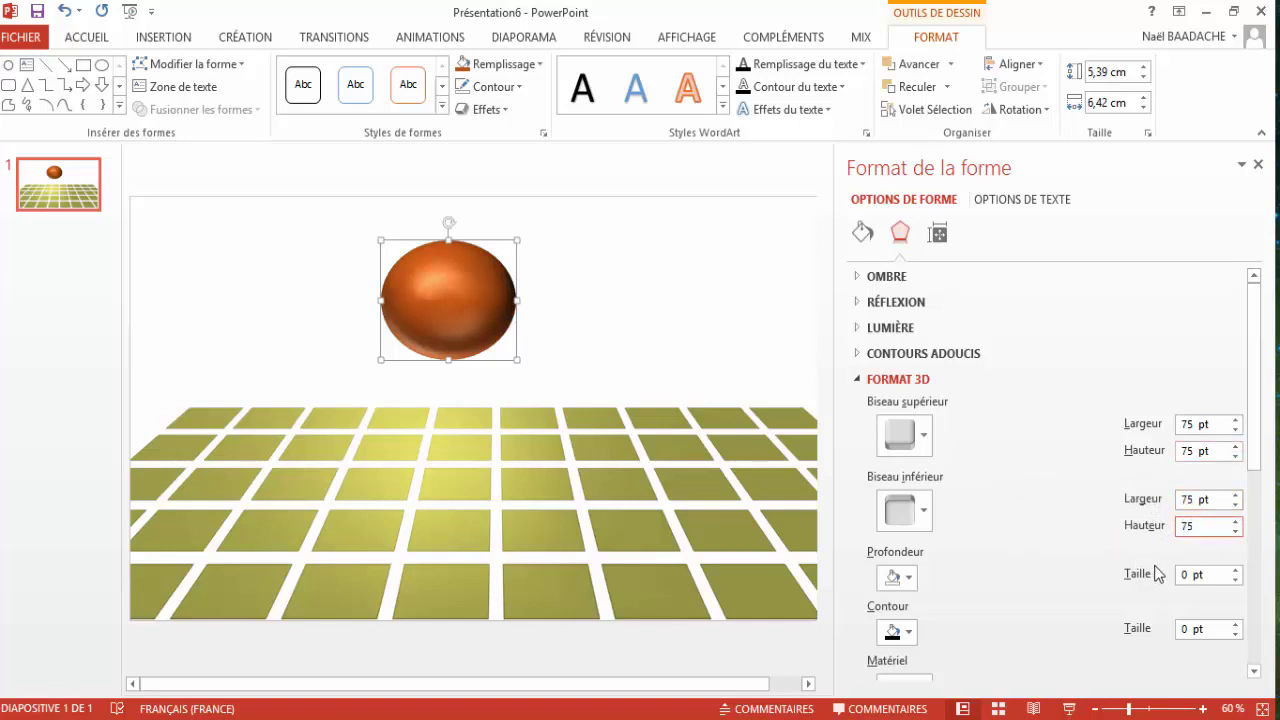
key("Return")
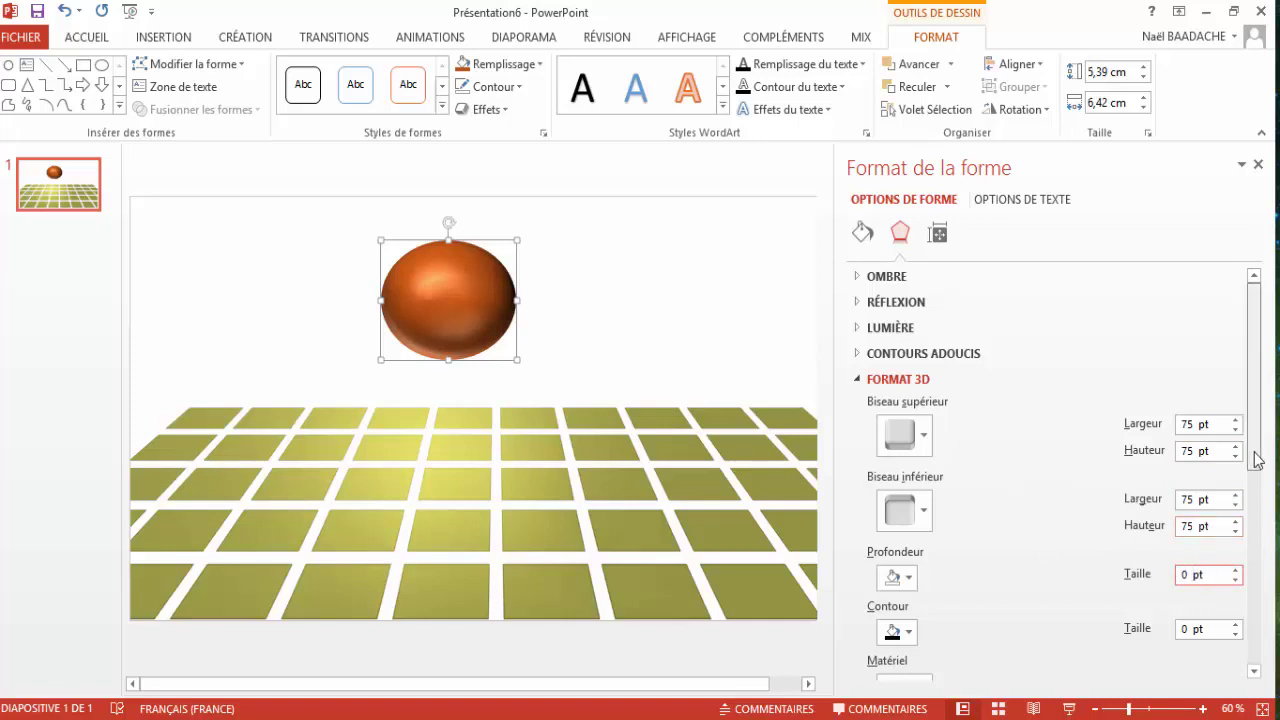
Change the sphere's material from Mat to Plastique for a glossy highlight
left_click_drag(1251, 457, 1257, 538)
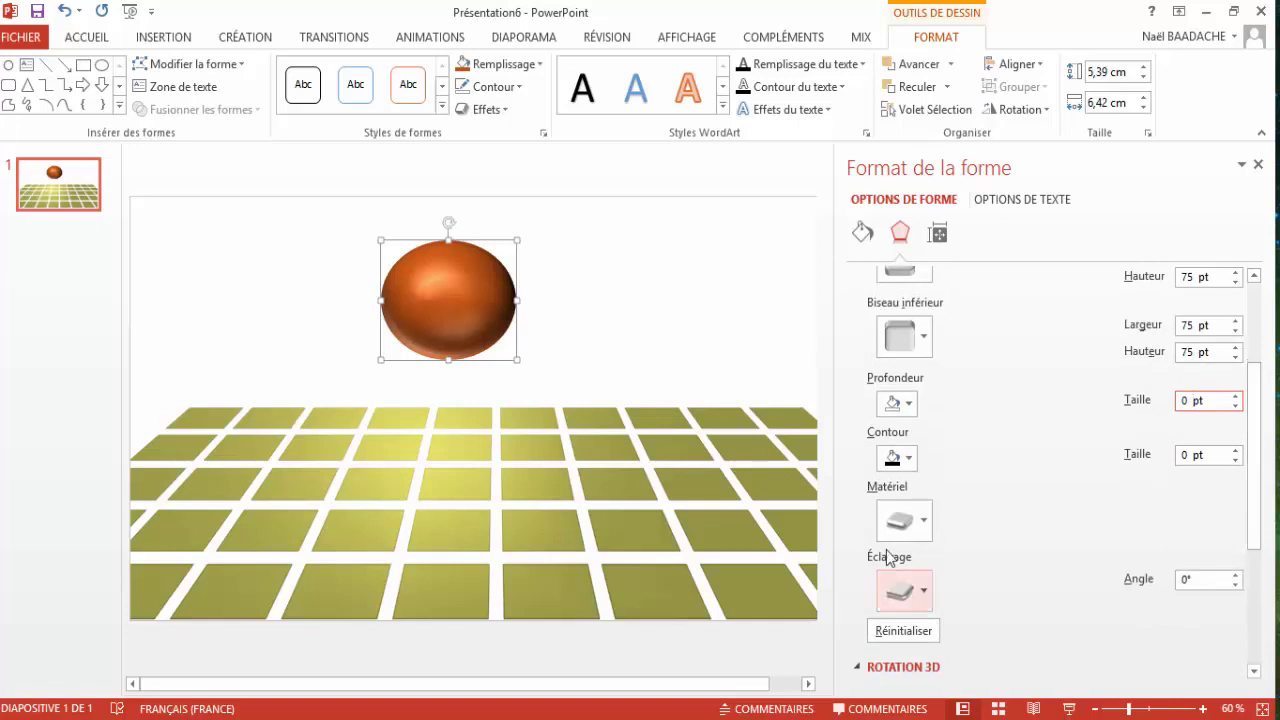
left_click(924, 531)
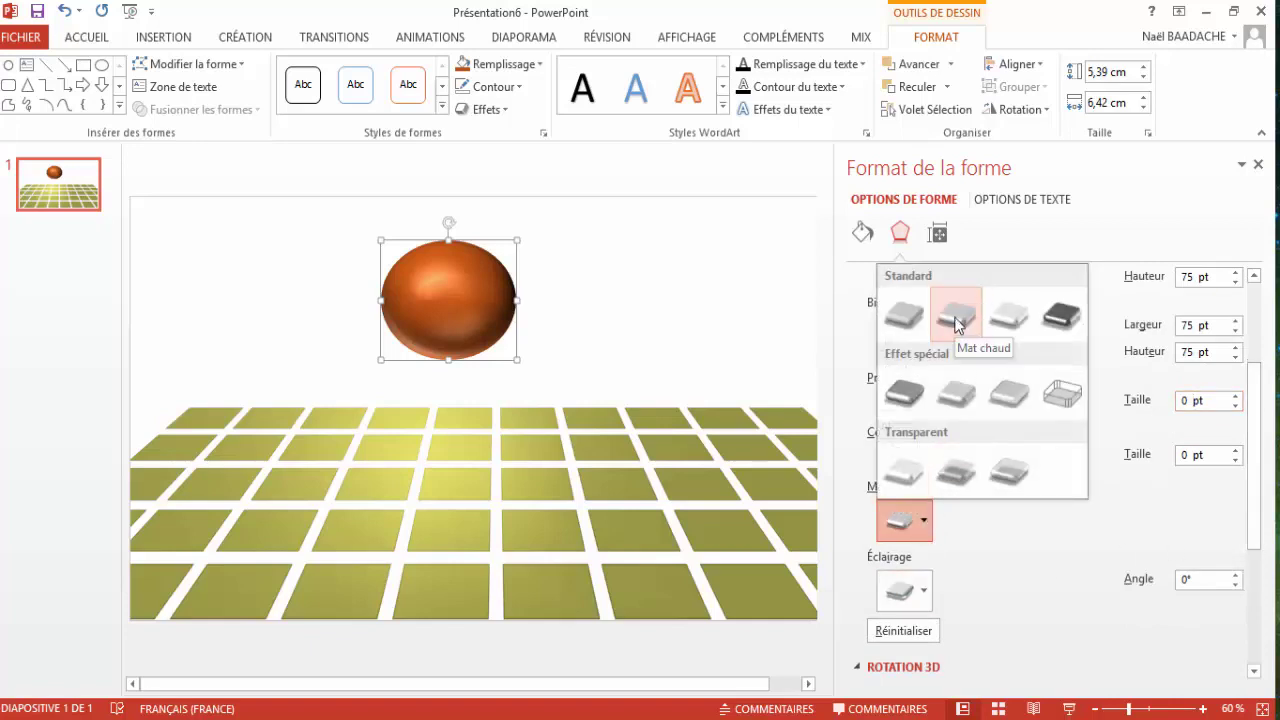
left_click(906, 318)
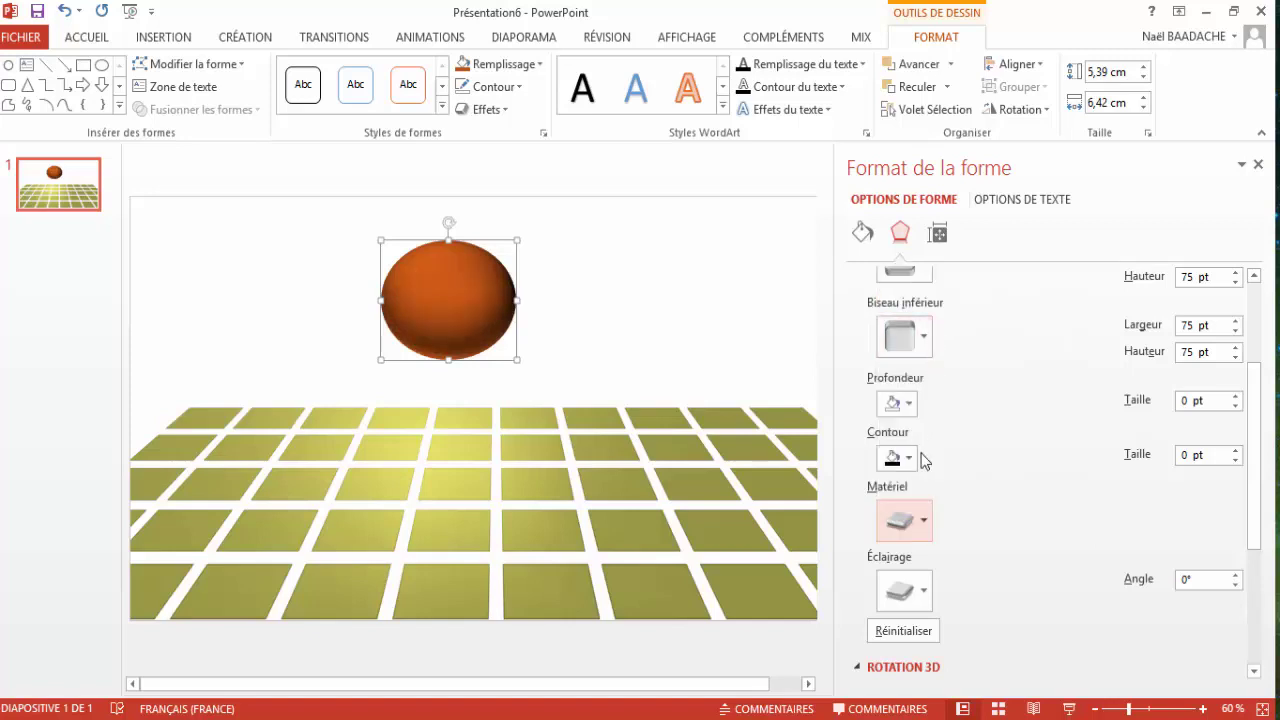
left_click(934, 523)
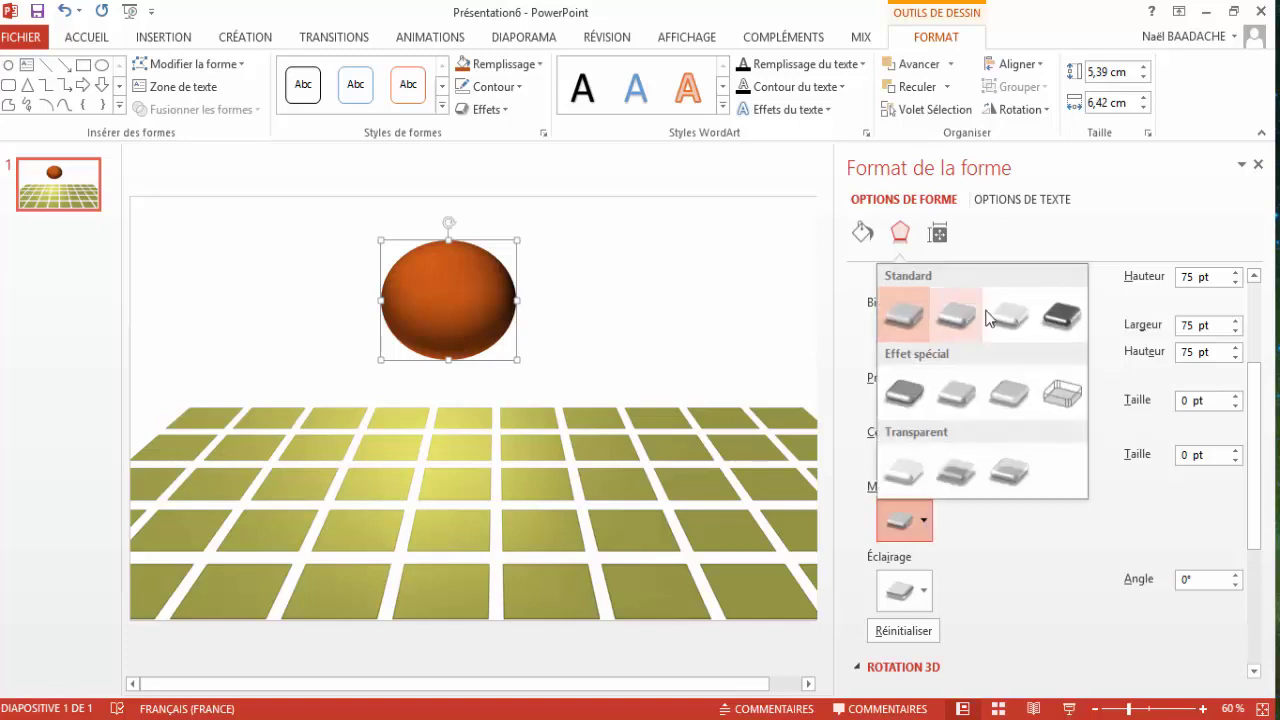
left_click(1018, 318)
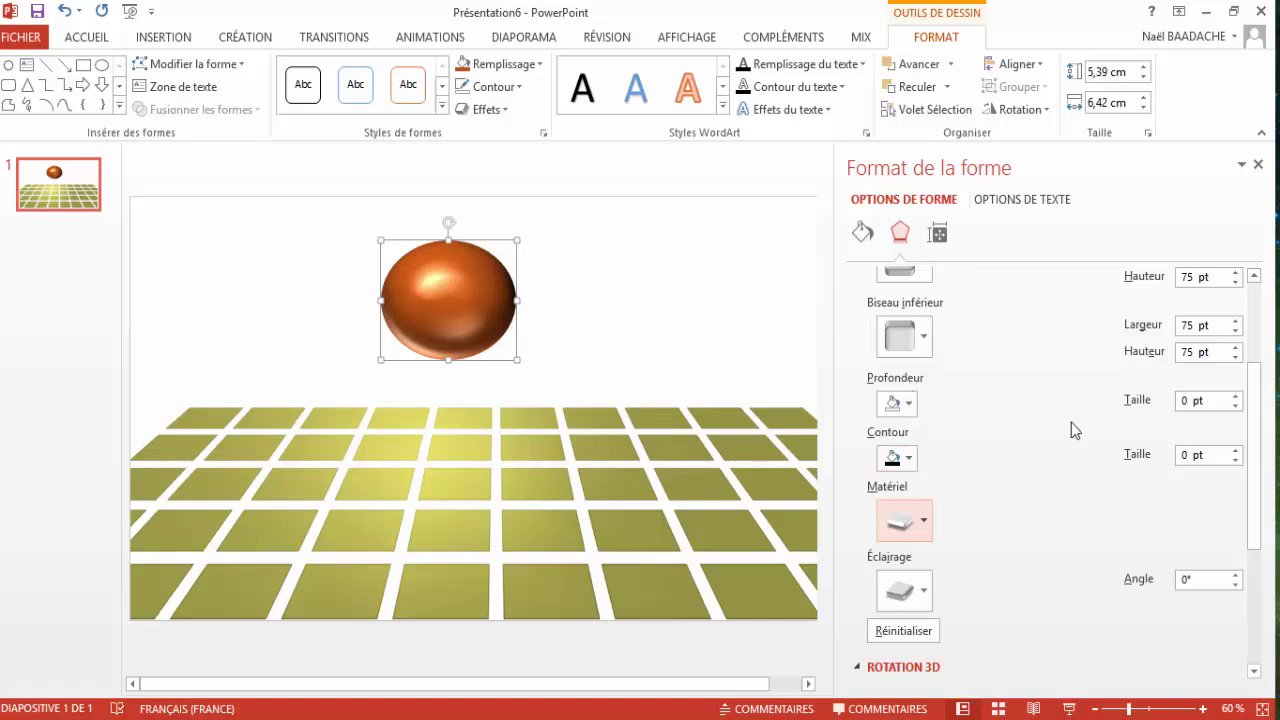
Move the sphere down onto the tile floor and set its reflection to Aucune réflexion
left_click_drag(1257, 434, 1247, 427)
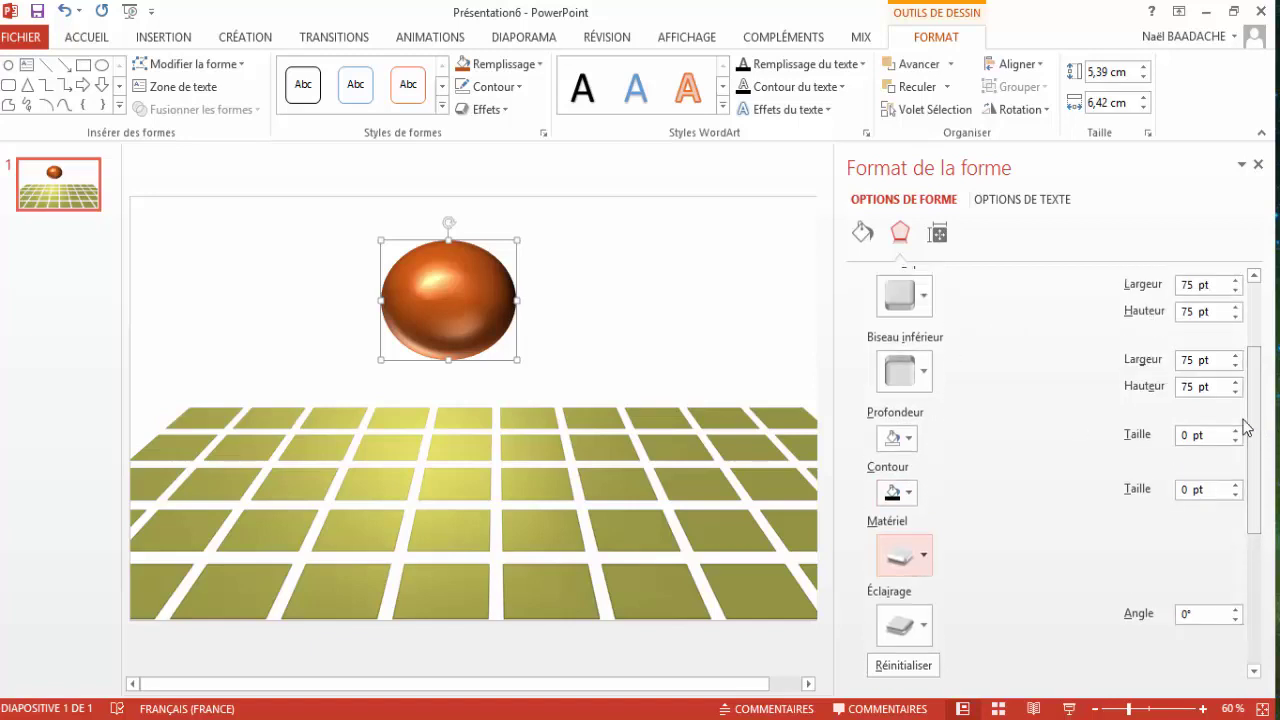
left_click_drag(496, 309, 540, 397)
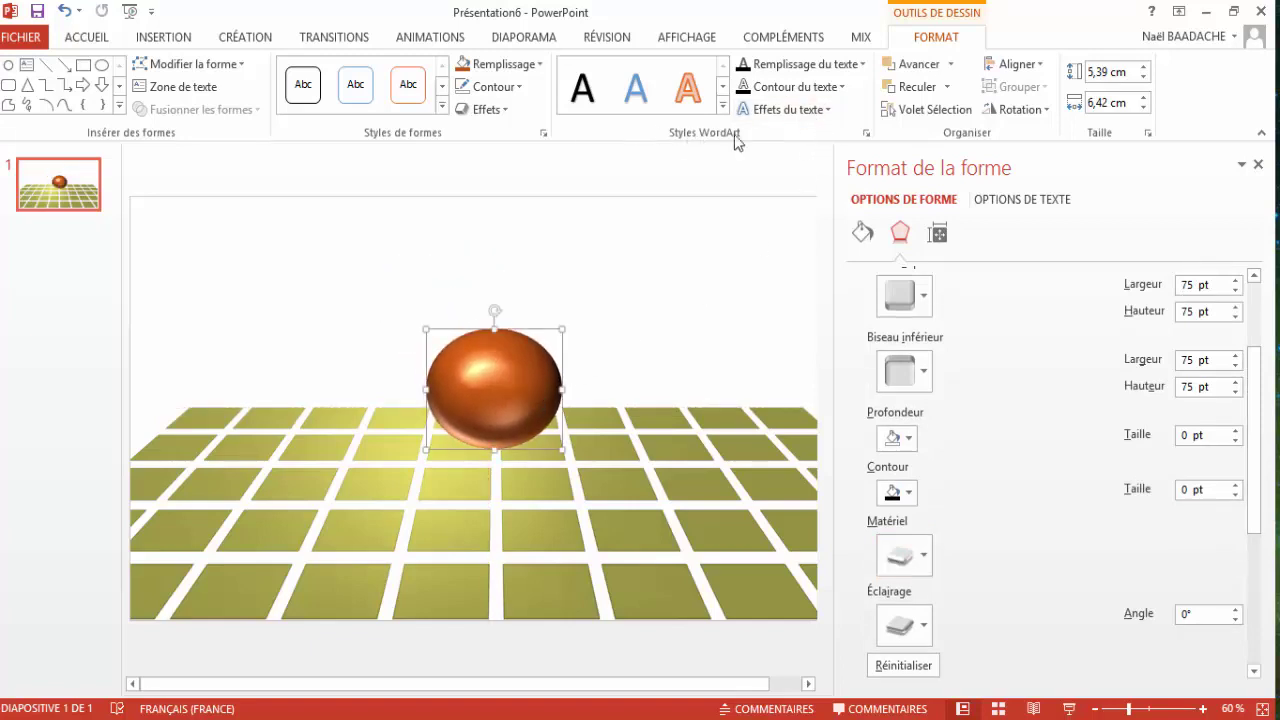
left_click(505, 113)
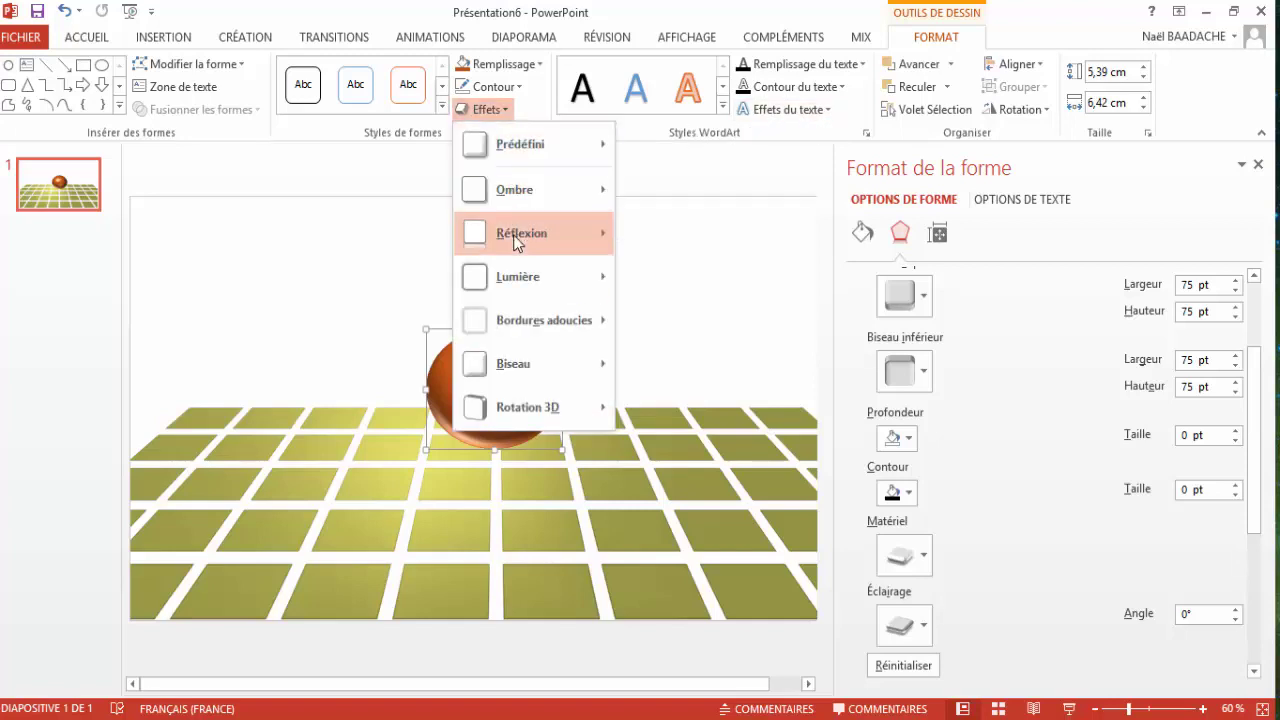
mouse_move(533, 233)
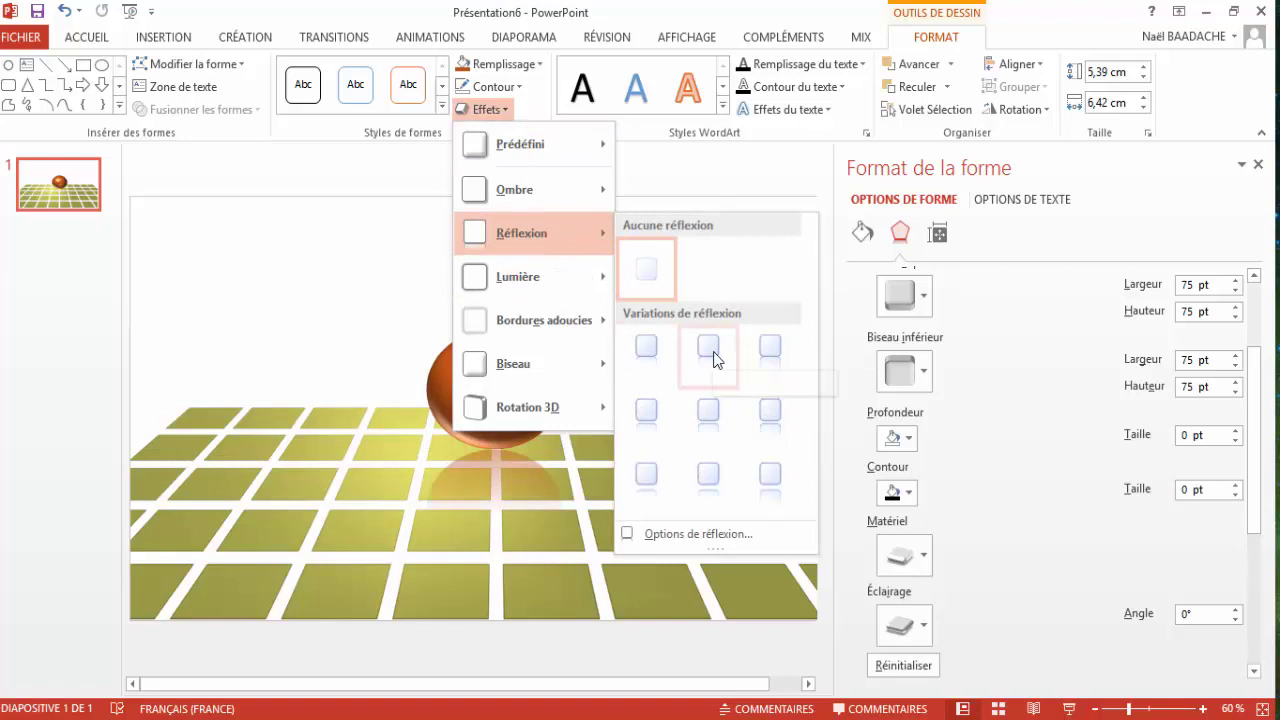
left_click(714, 358)
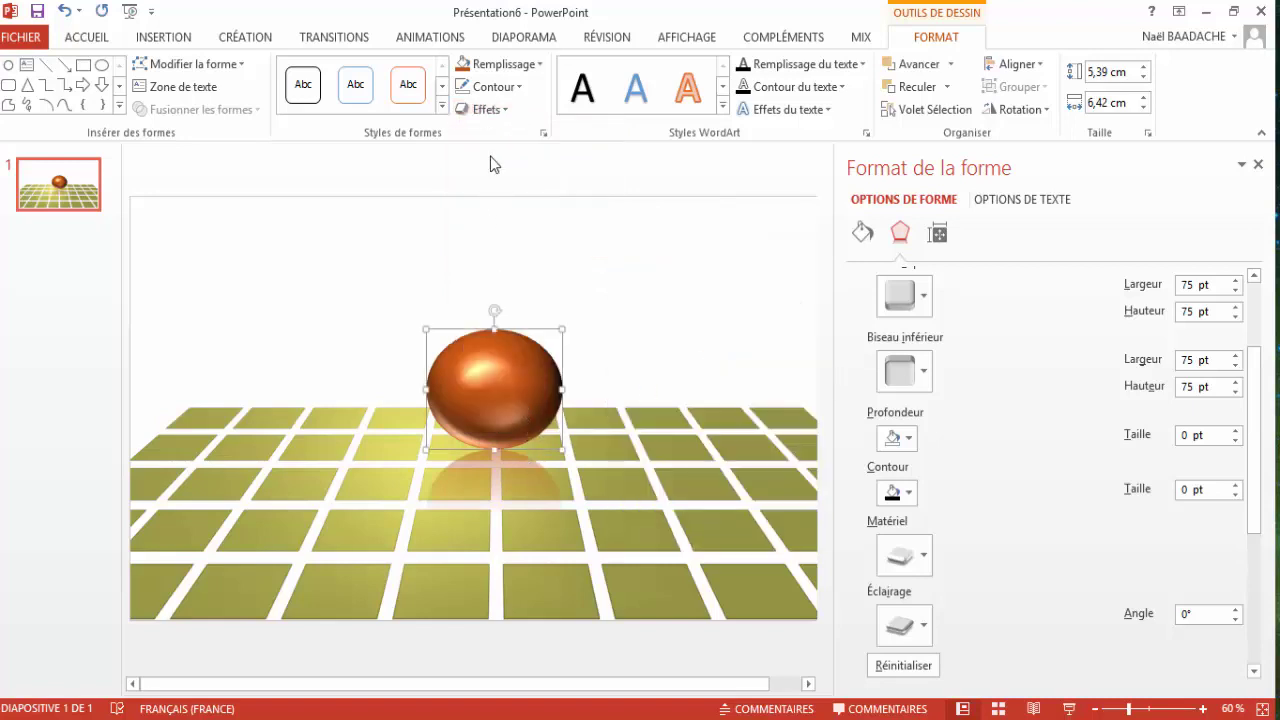
left_click(508, 112)
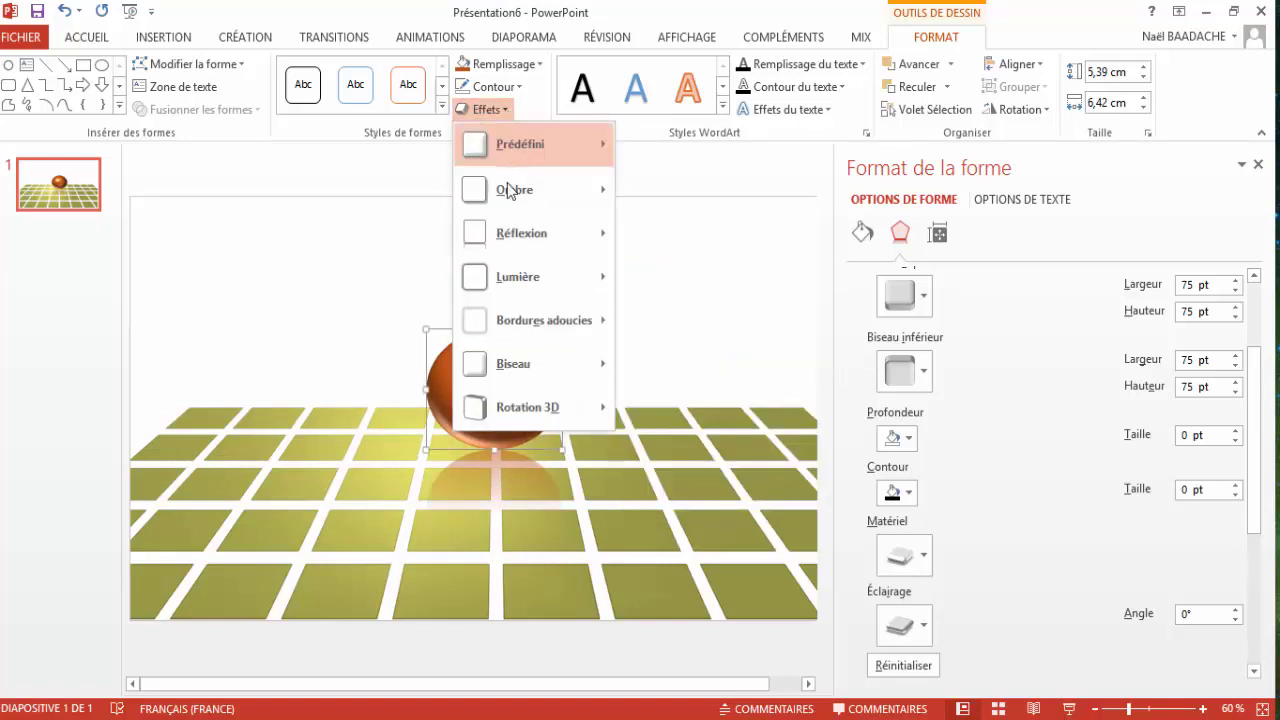
mouse_move(530, 233)
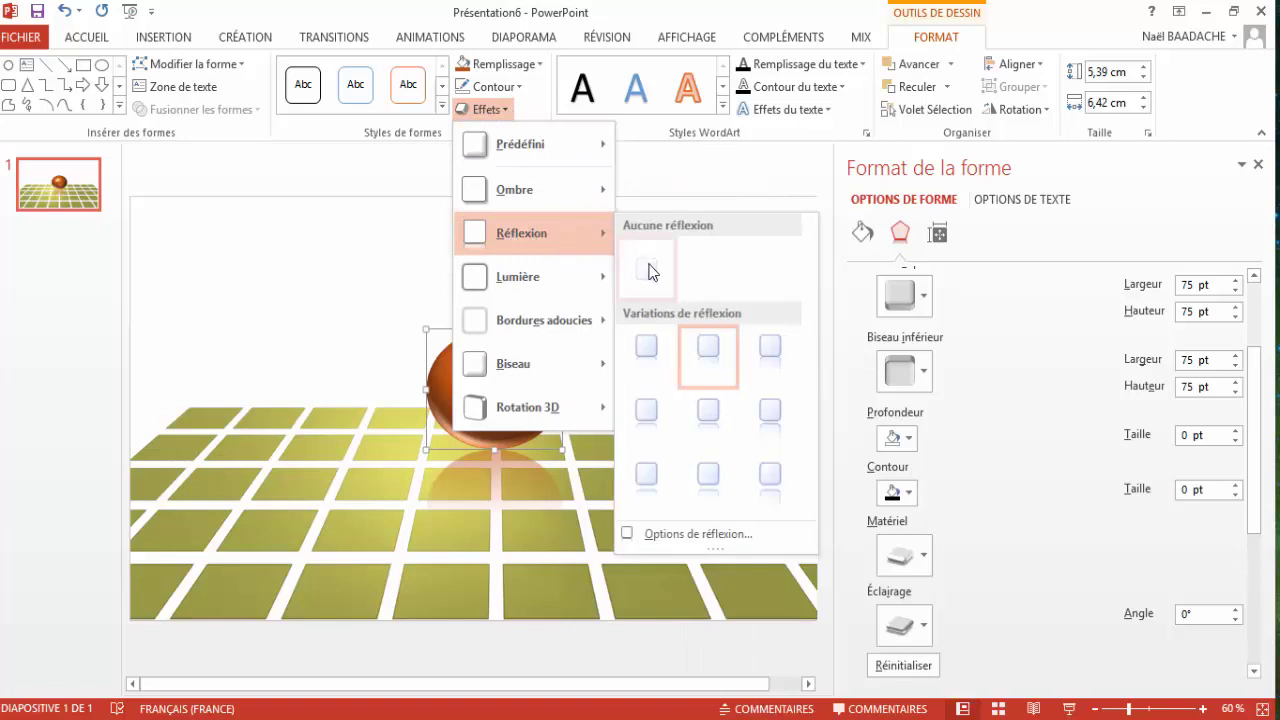
left_click(648, 269)
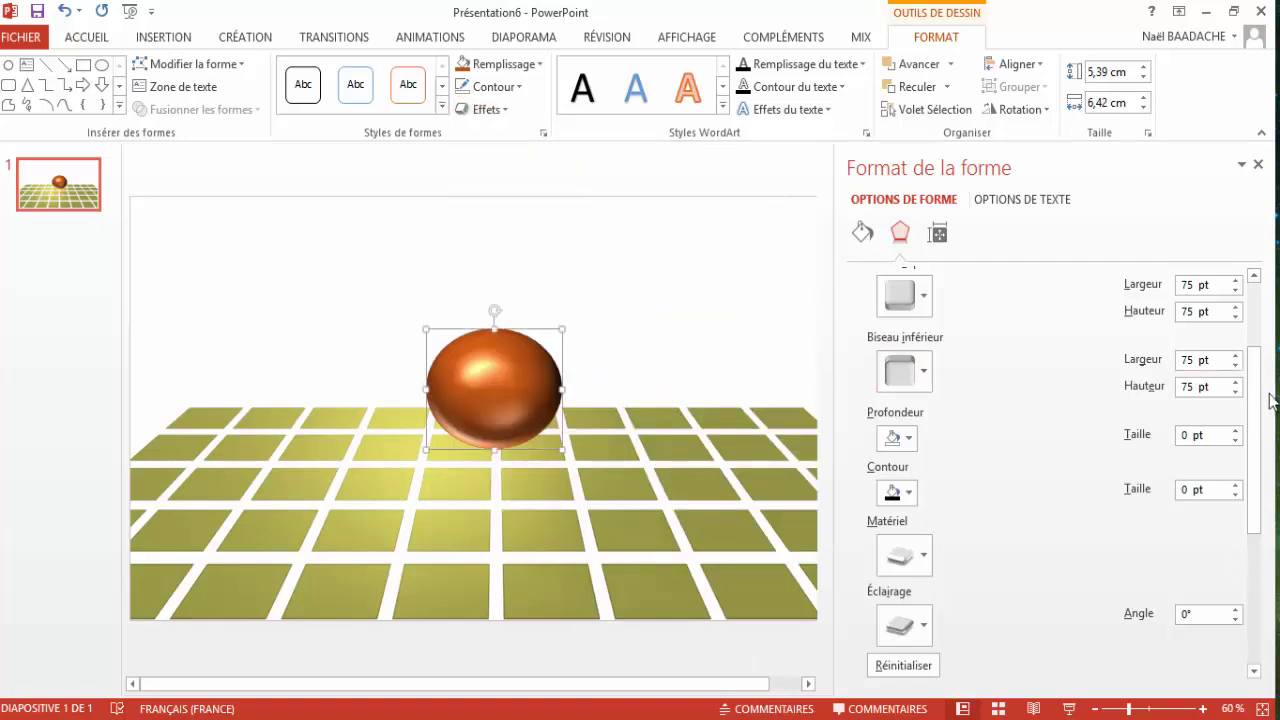
left_click_drag(1259, 405, 1262, 327)
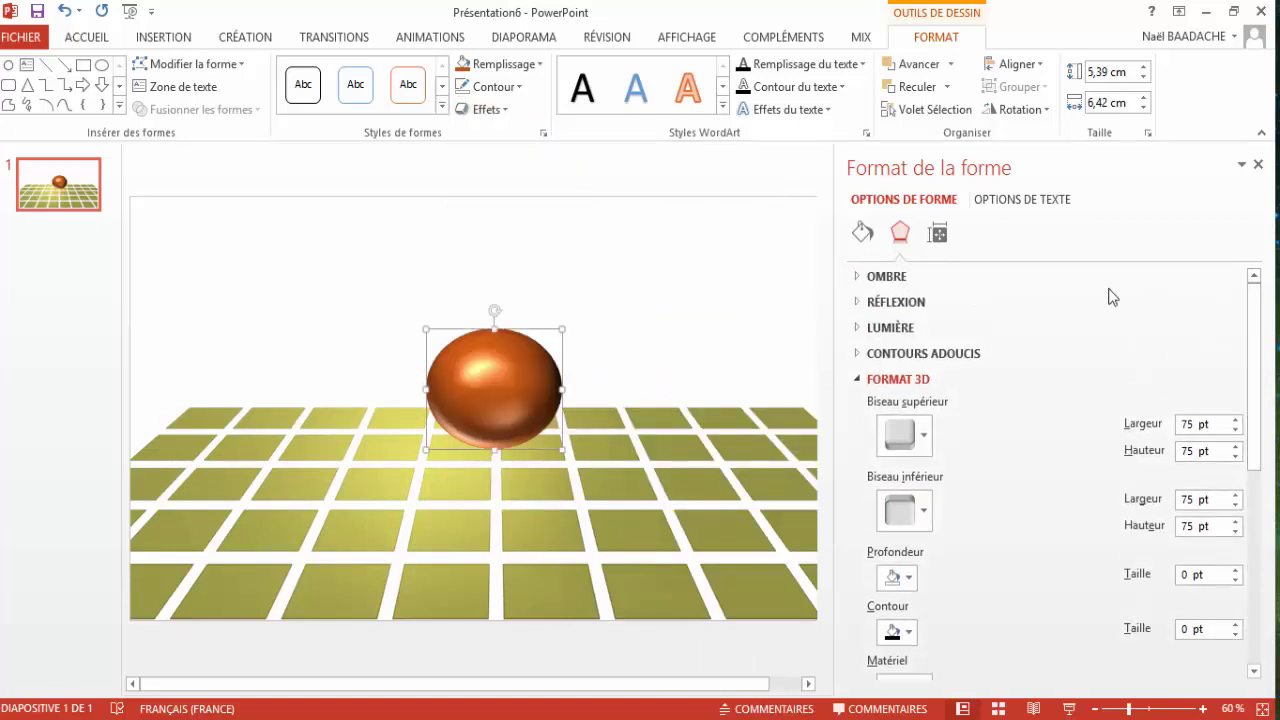
Apply the Perspective Bas shadow preset beneath the sphere
left_click(890, 280)
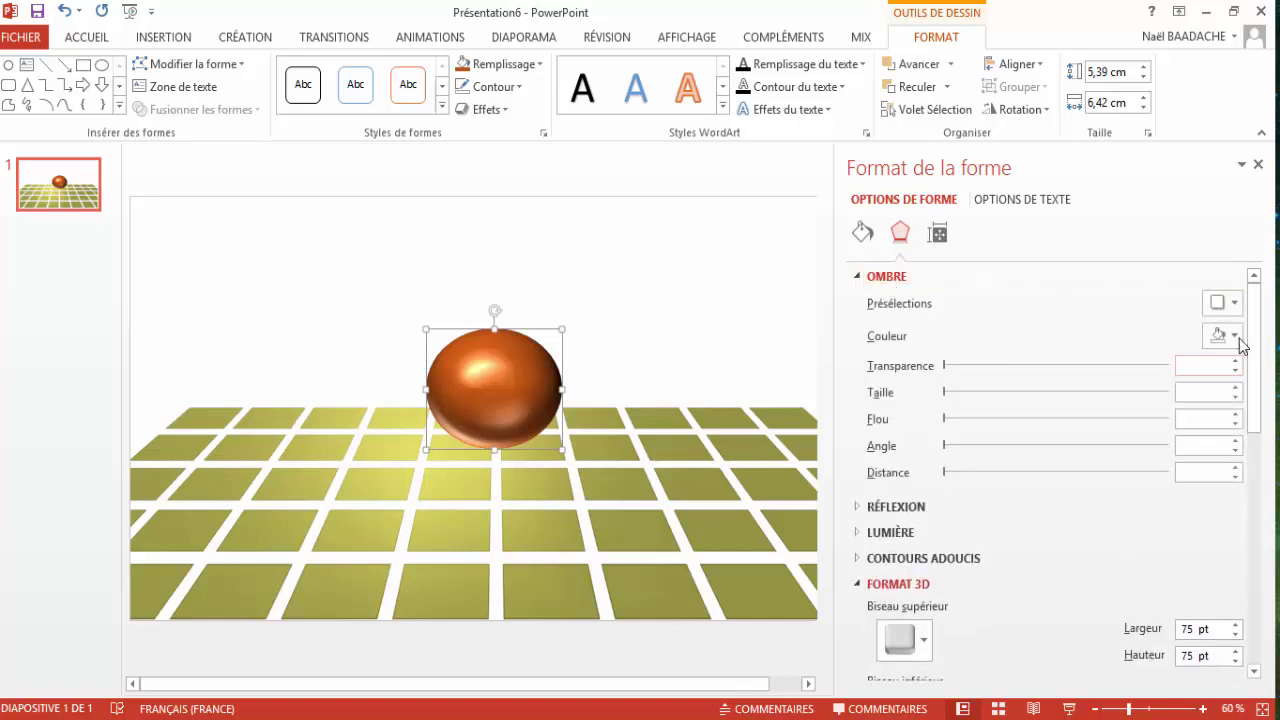
left_click(1236, 304)
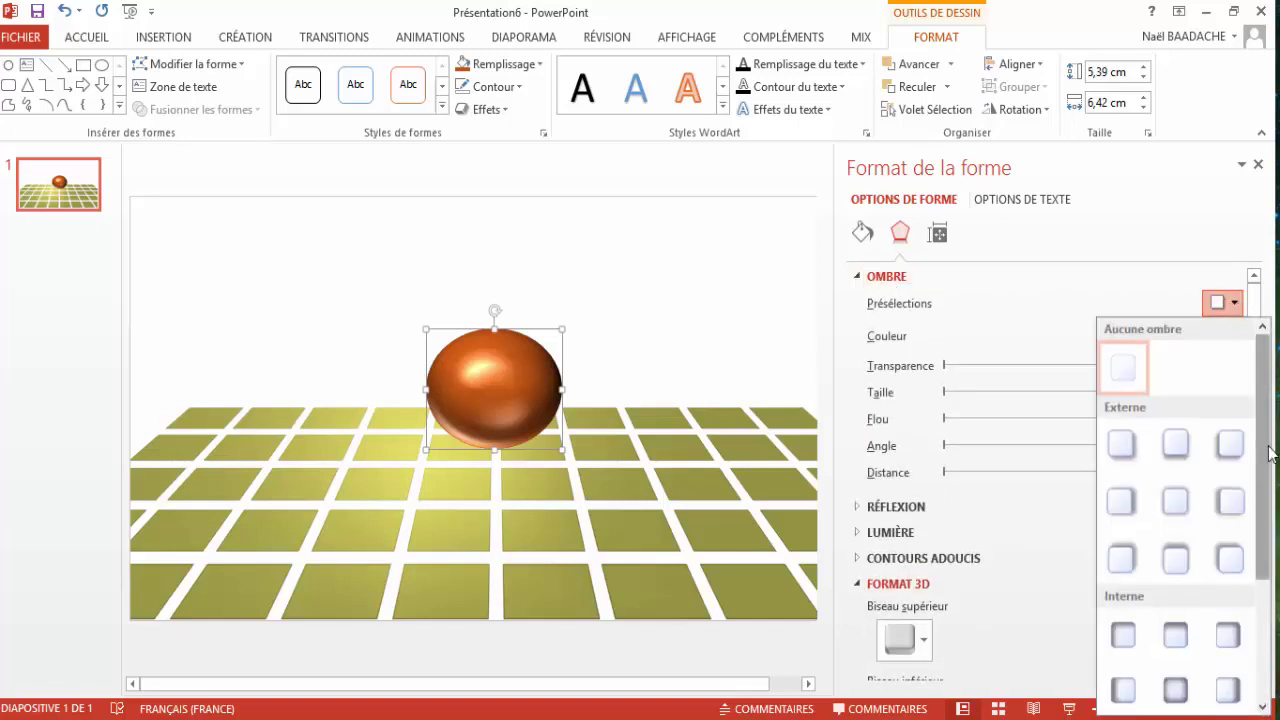
left_click_drag(1263, 473, 1263, 590)
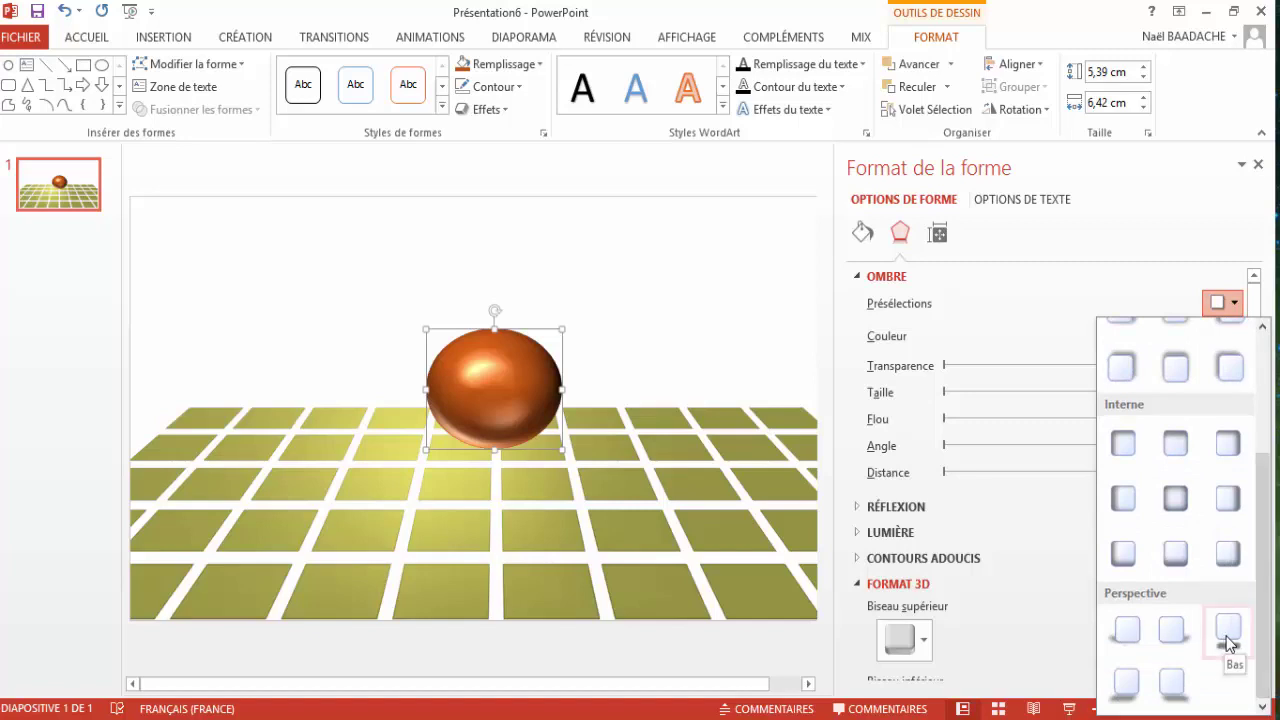
left_click(1226, 636)
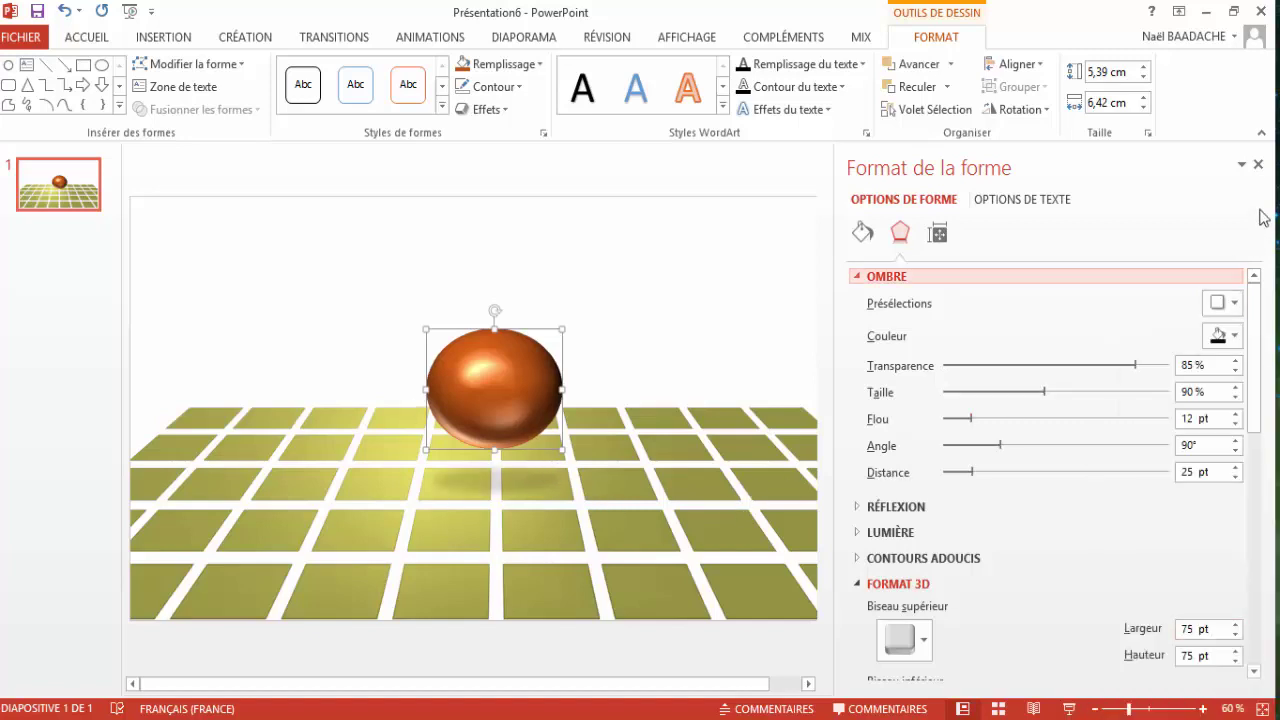
Close the formatting pane and nudge the sphere slightly right and down
left_click(1258, 165)
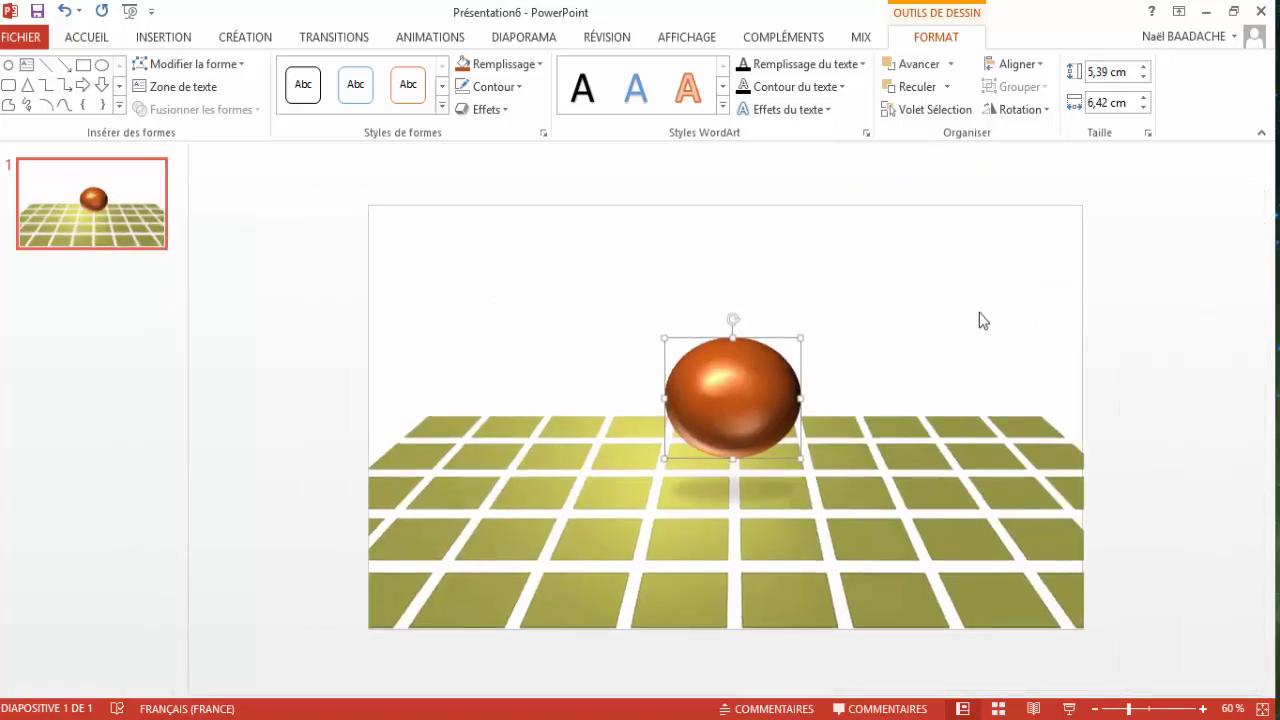
left_click_drag(763, 374, 767, 378)
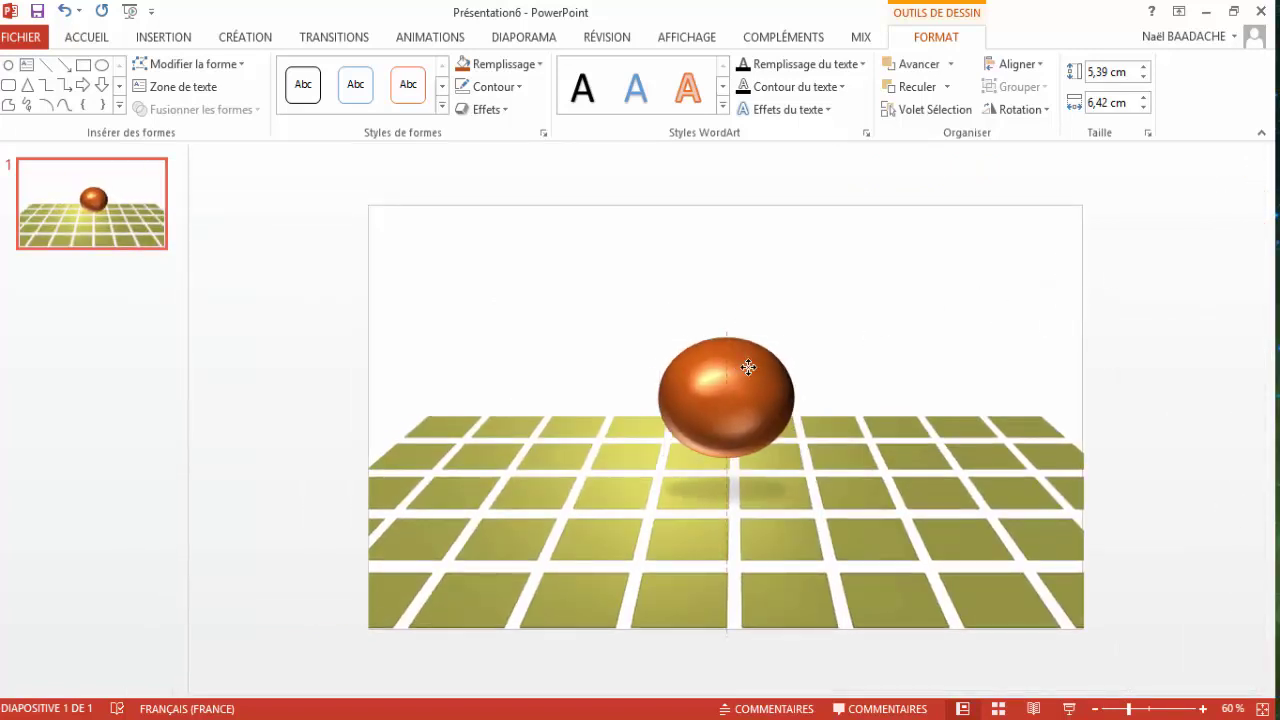
left_click(959, 532)
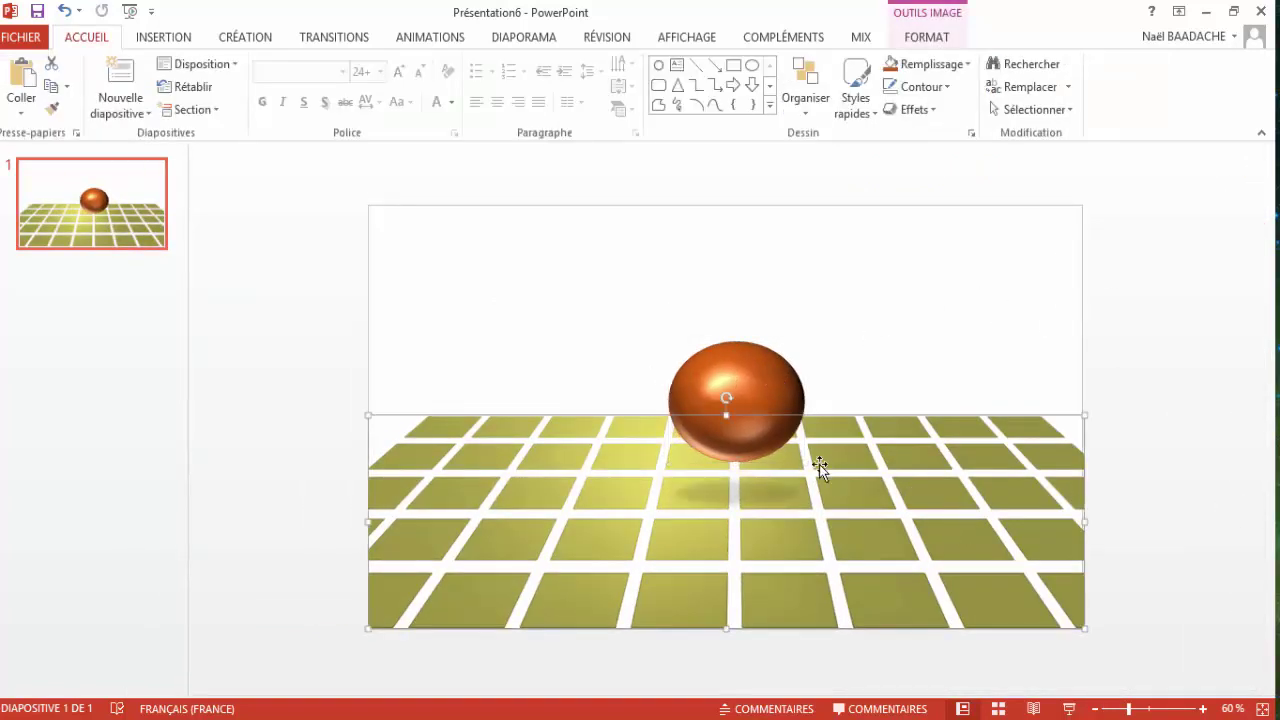
left_click(768, 378)
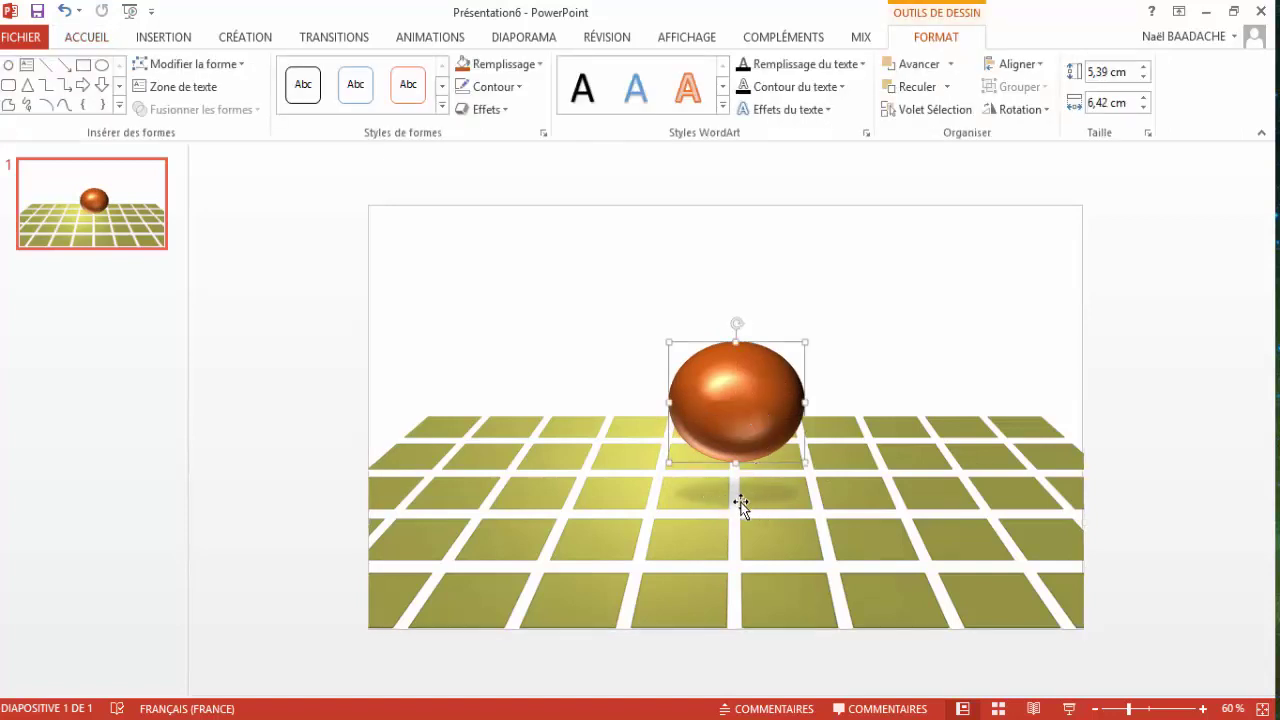
left_click(871, 312)
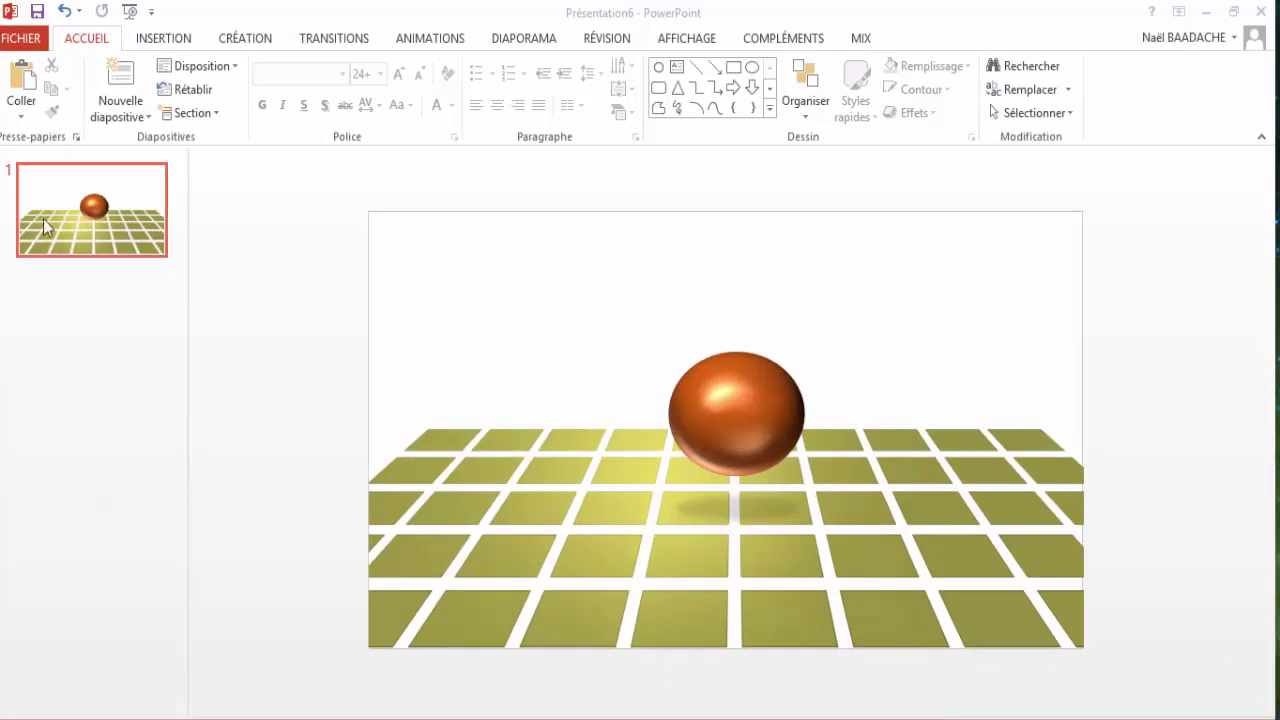
Add a blank slide 2 and paste the tile floor picture from slide 1 onto it
left_click(138, 118)
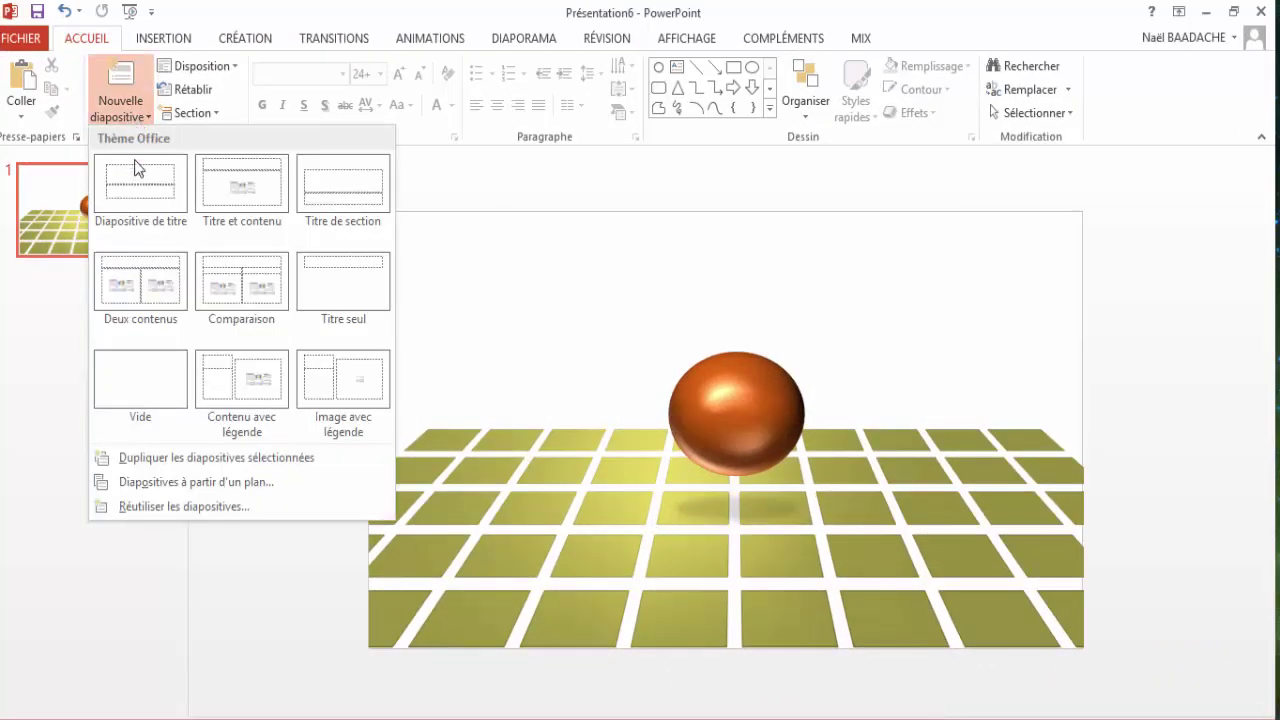
left_click(148, 398)
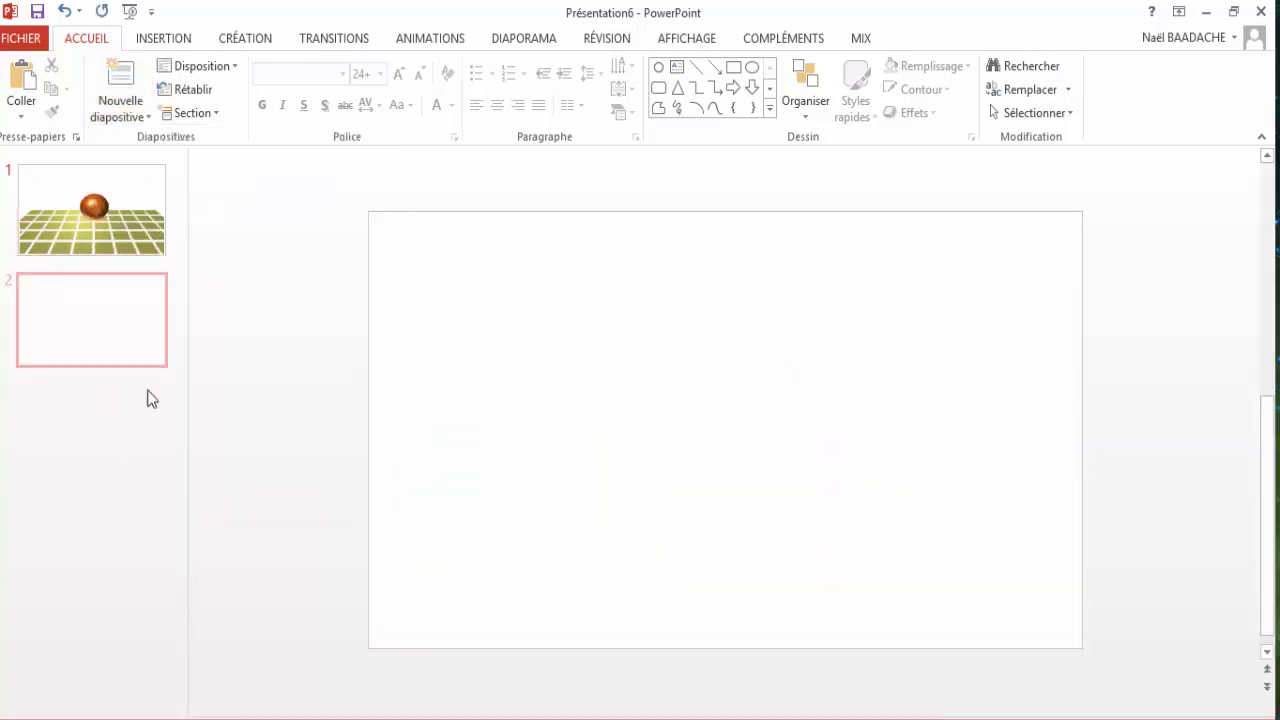
left_click(134, 242)
left_click(506, 538)
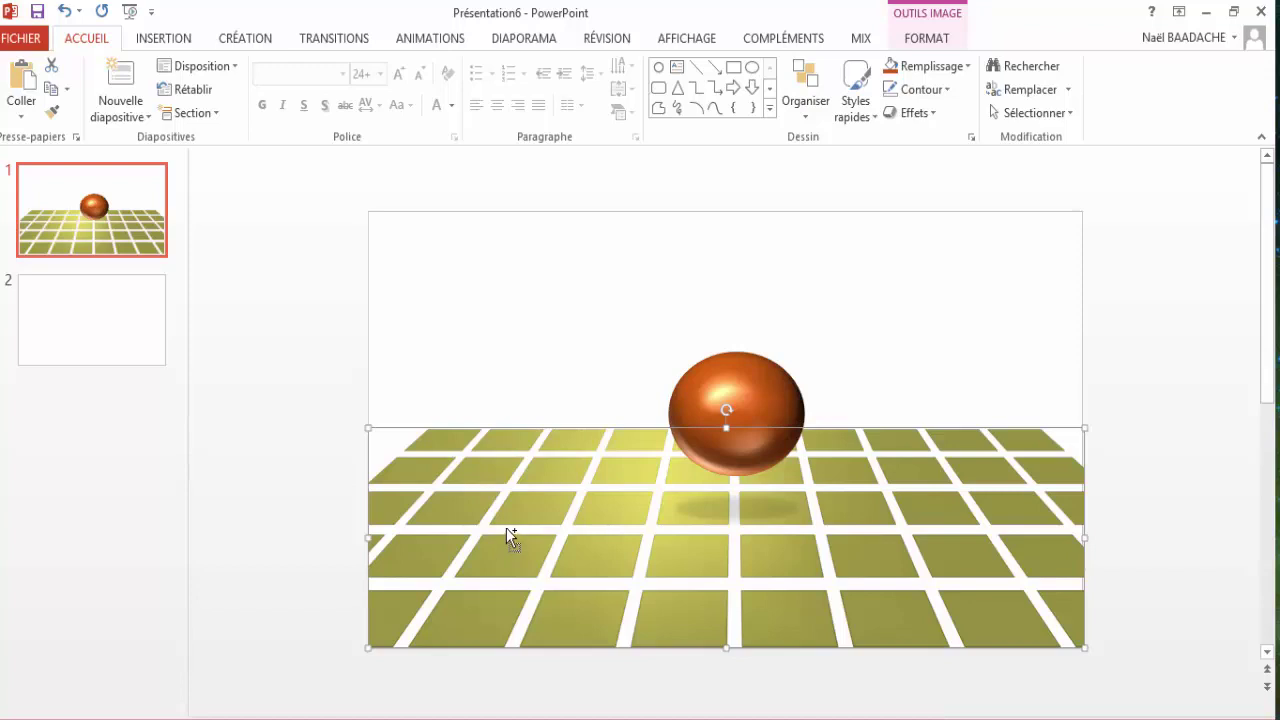
left_click(127, 350)
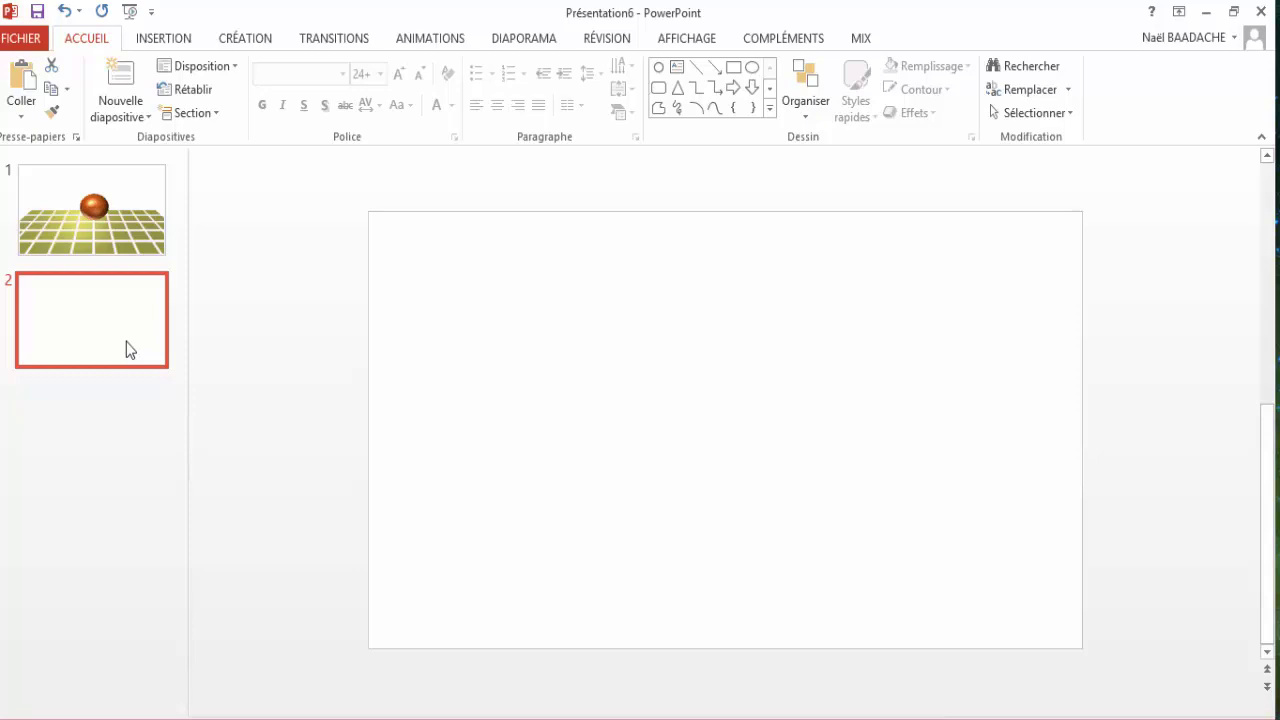
key("ctrl+v")
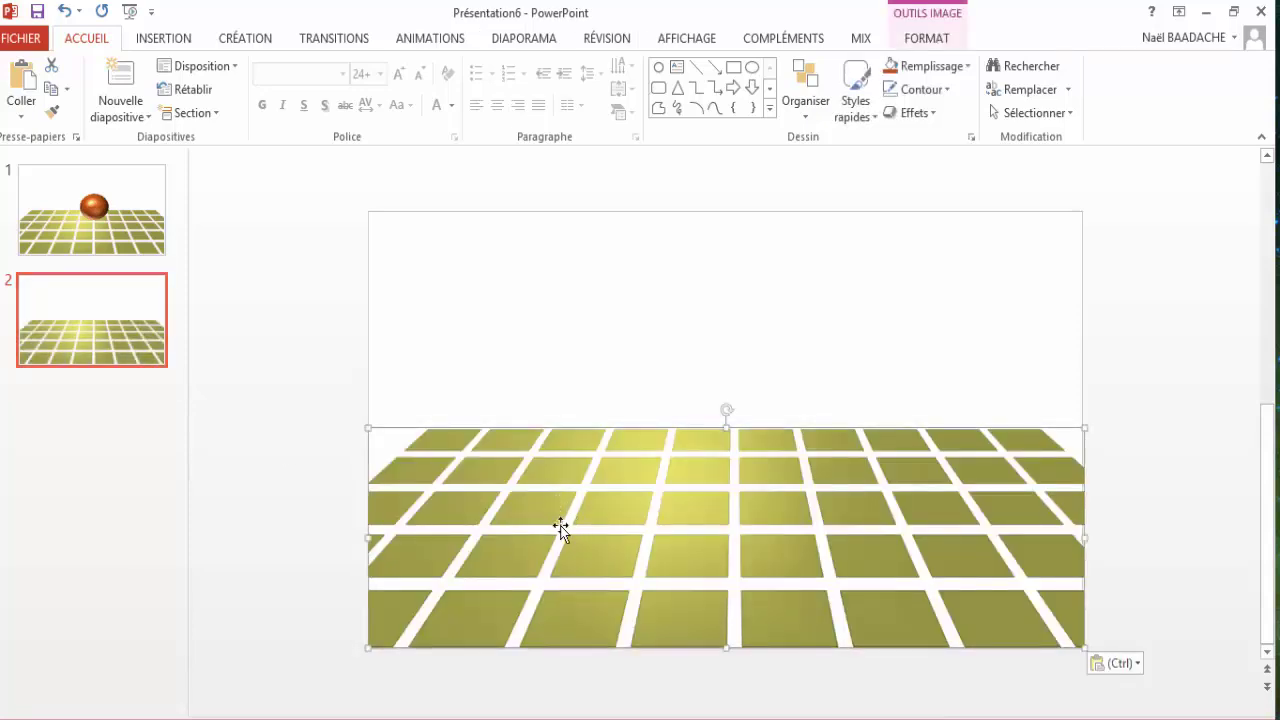
Insert a text box reading 'TEXT 3D' near the top of slide 2
left_click(170, 40)
left_click(796, 100)
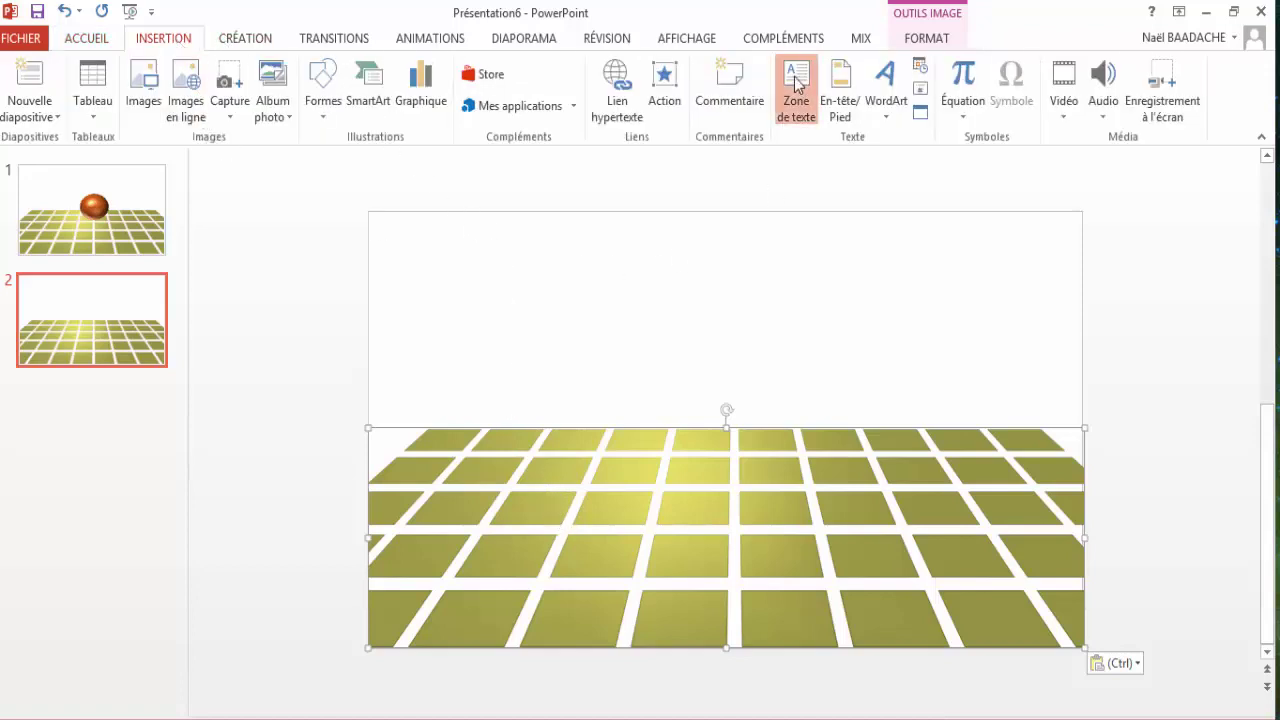
left_click(615, 284)
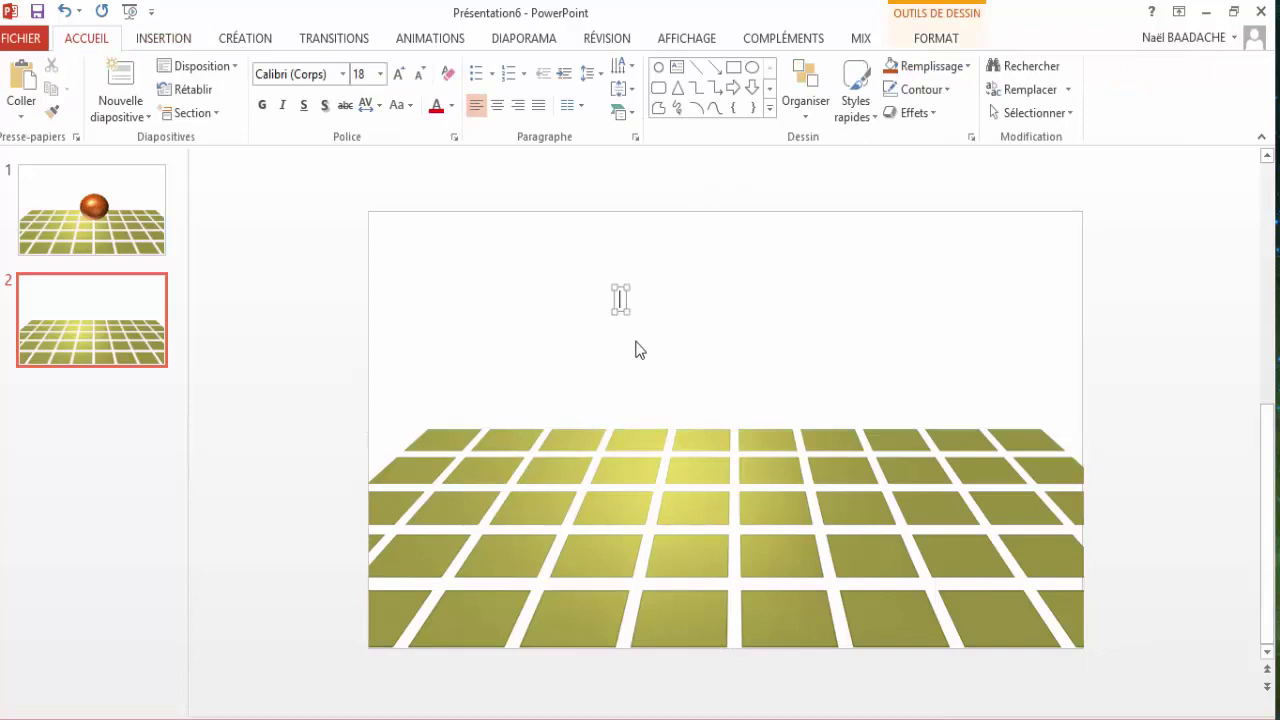
type("TEXT")
type(" 3D")
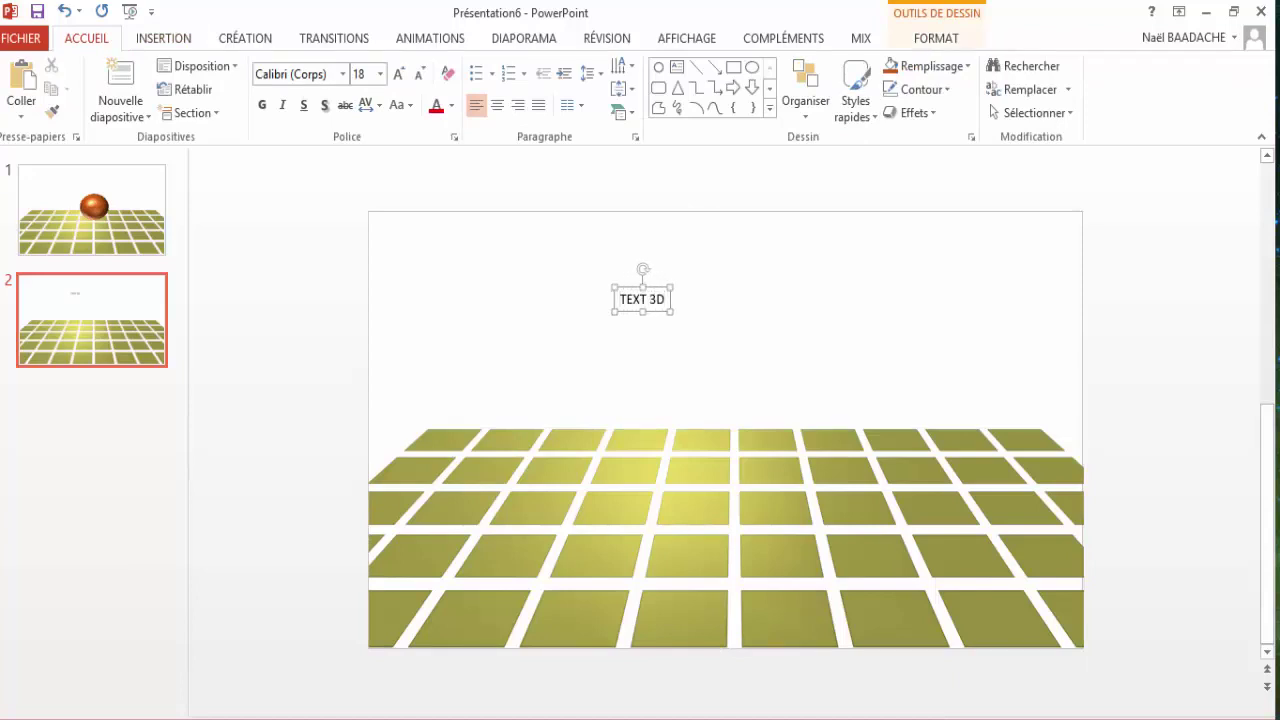
Set the text to Arial Black at size 96 and centre it above the floor
left_click(658, 286)
left_click(310, 75)
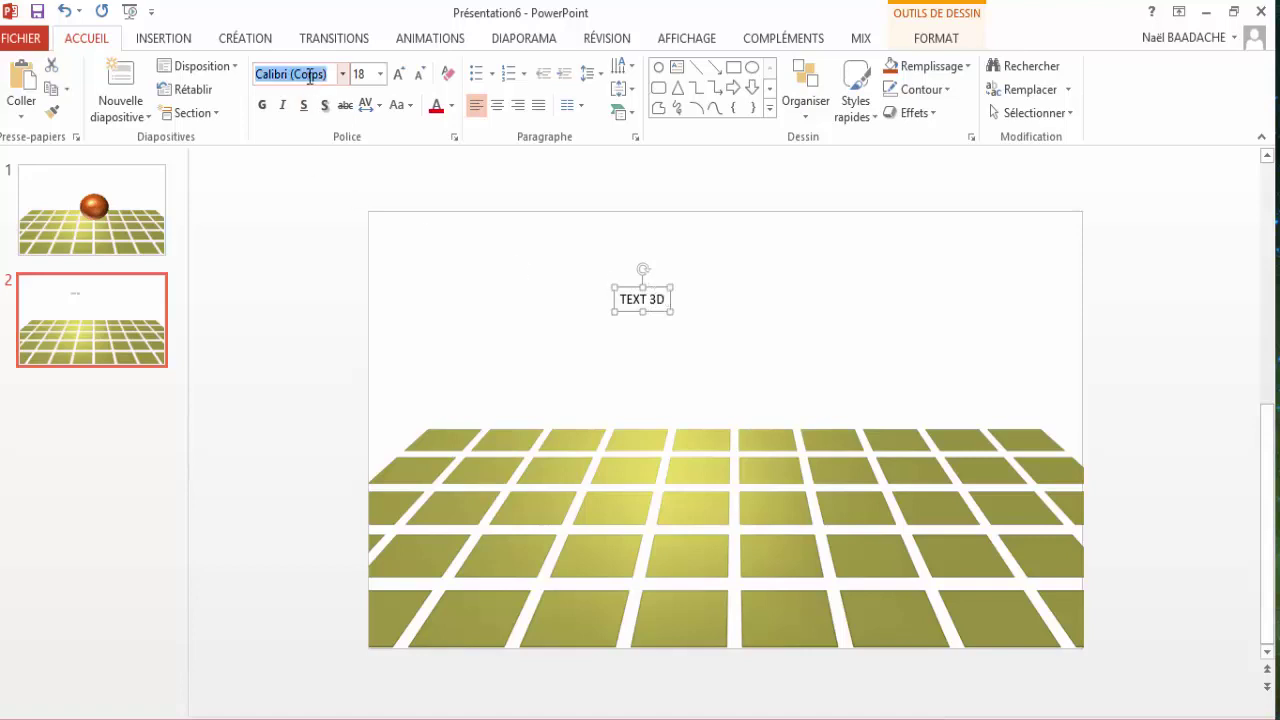
type("Arial Black")
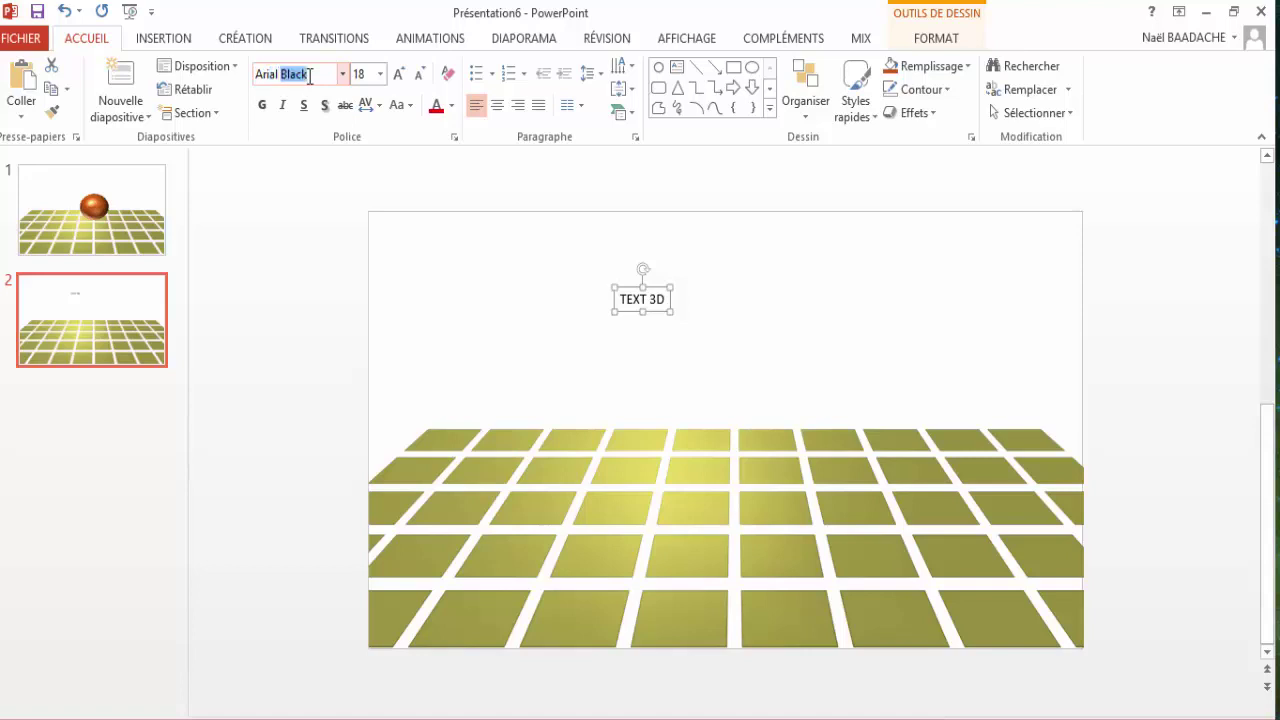
key("Return")
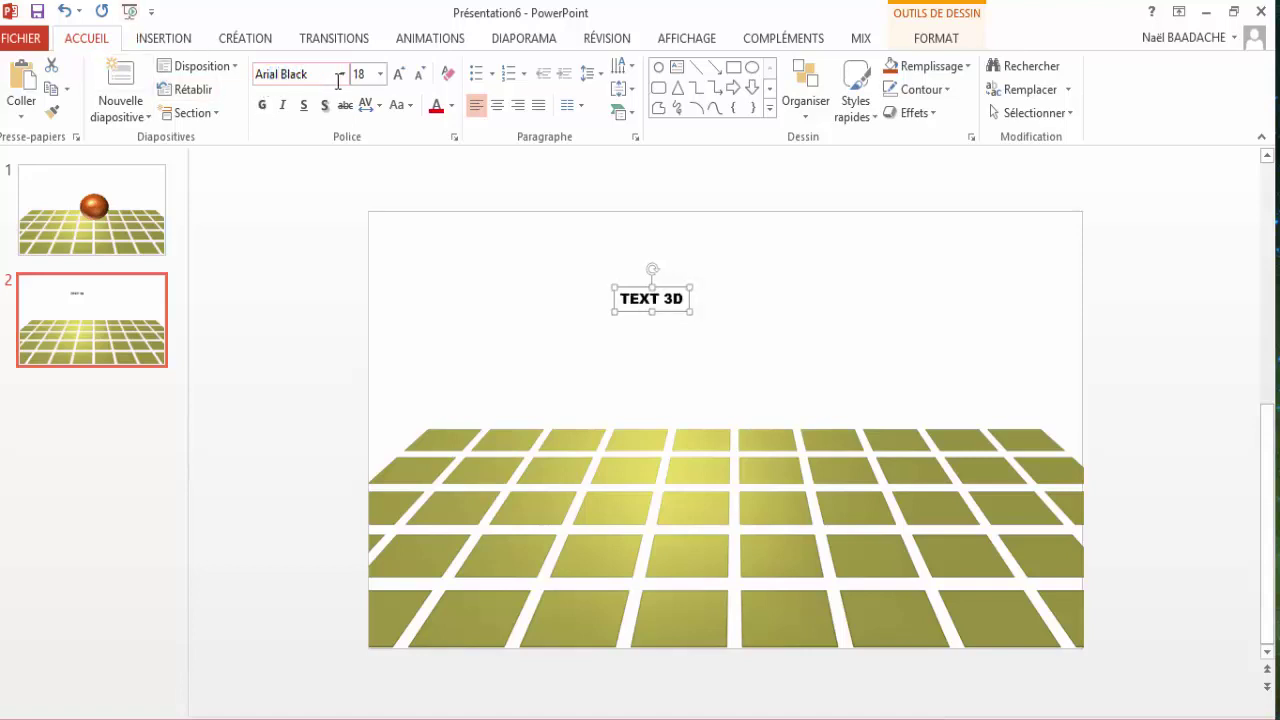
left_click(380, 74)
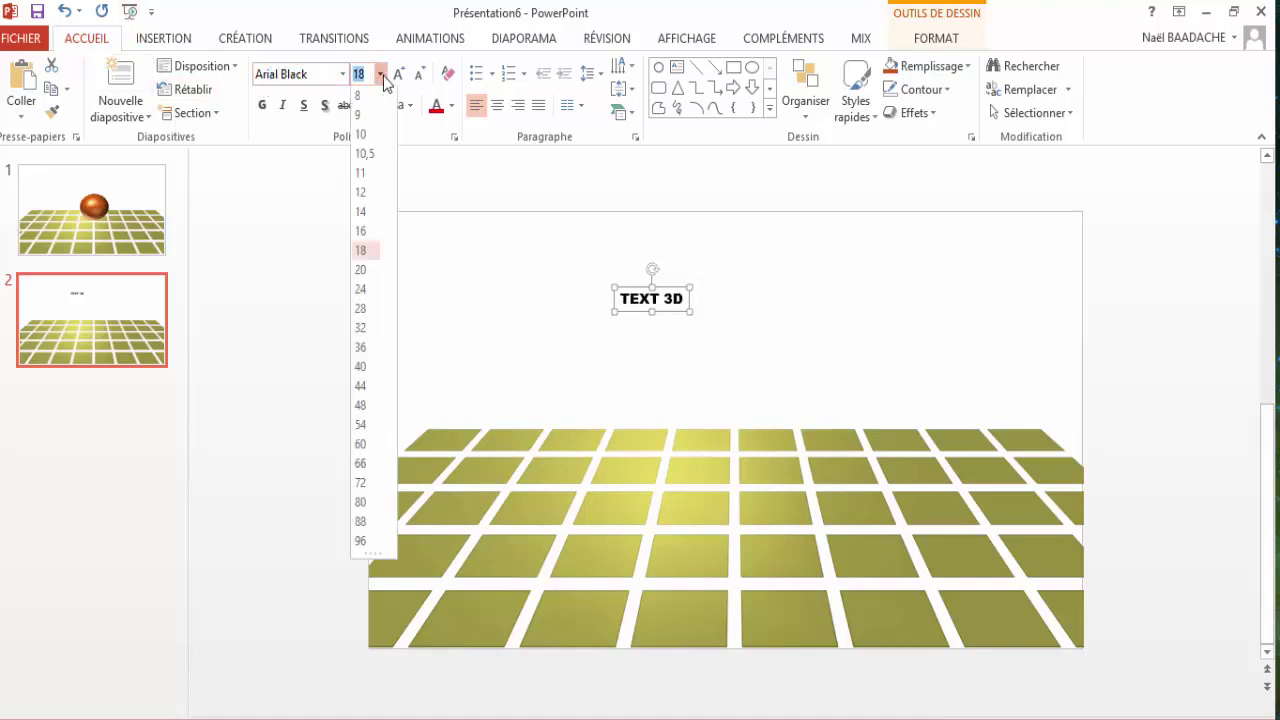
left_click(370, 543)
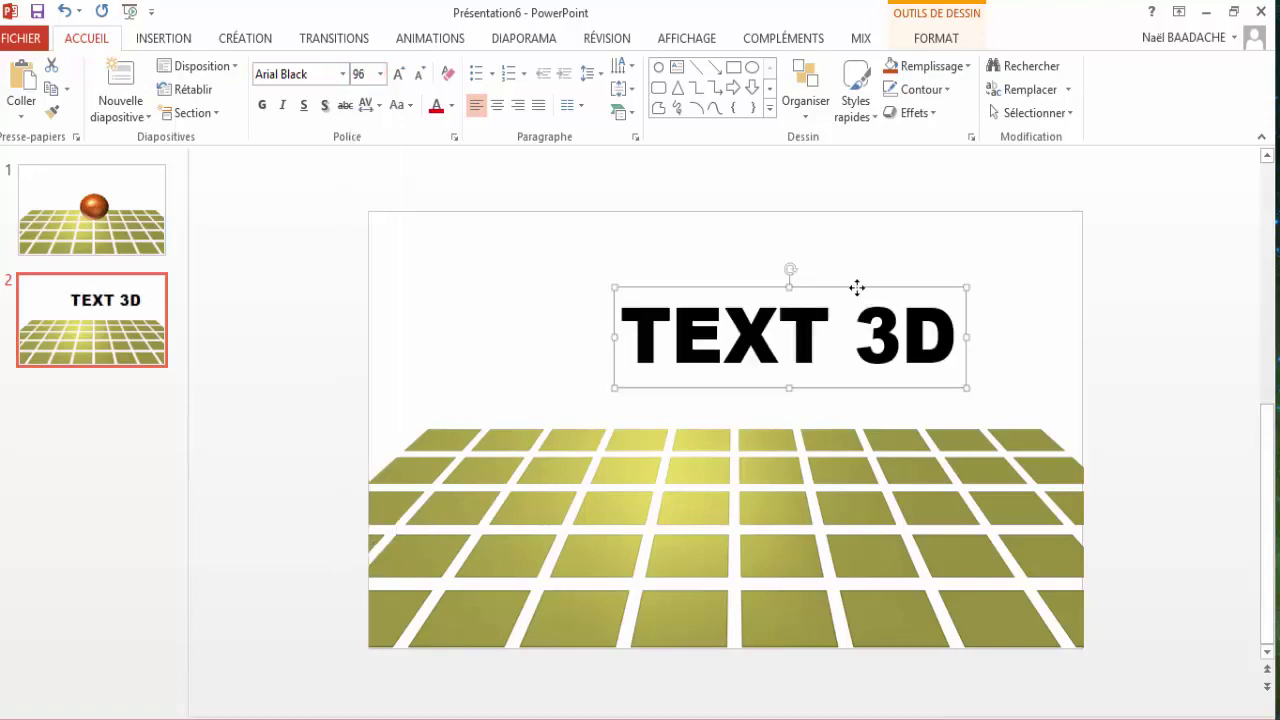
left_click_drag(857, 288, 766, 300)
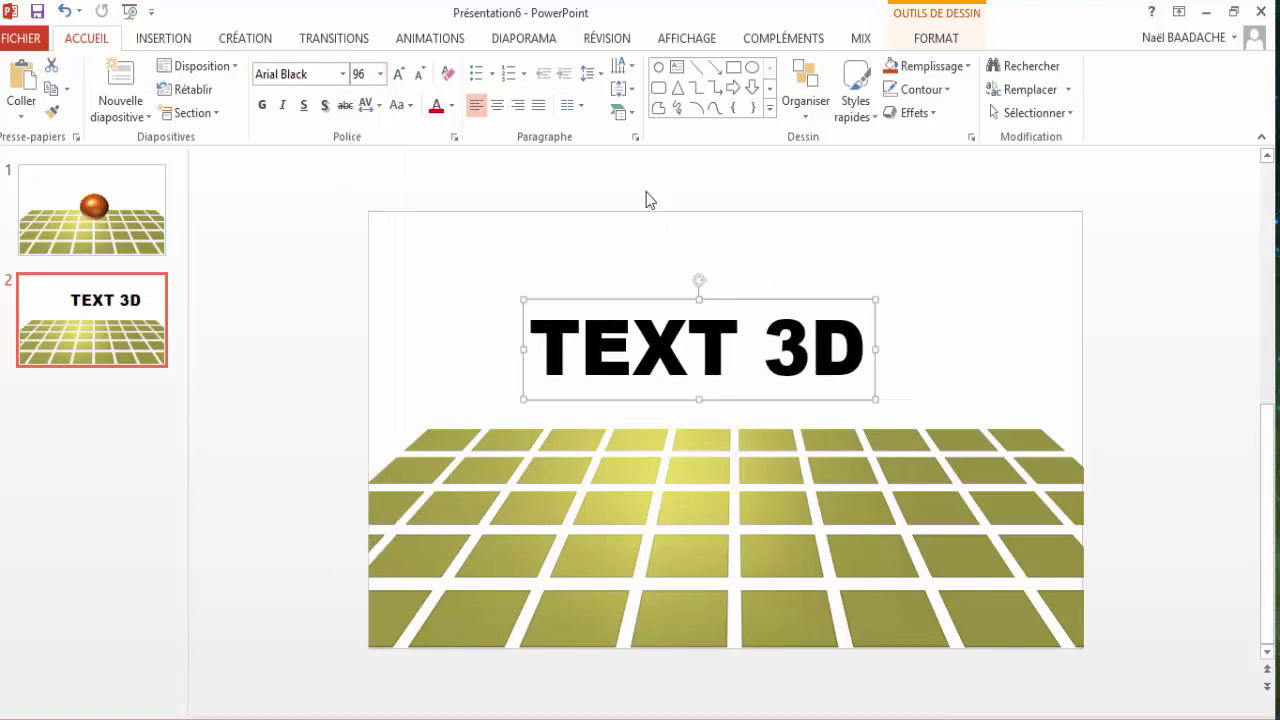
left_click(940, 40)
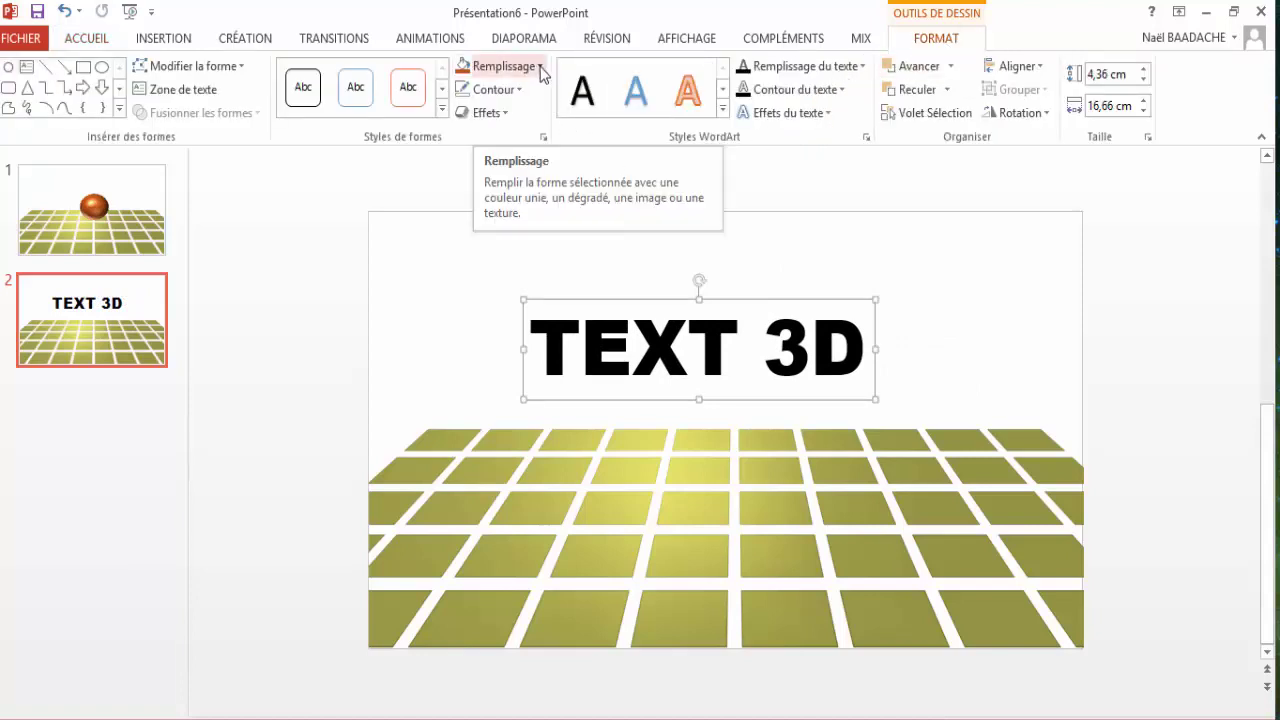
Fill the letters Orange, Accentuation2, plus sombre 50 % and set Contour du texte to Sans contour
left_click(540, 66)
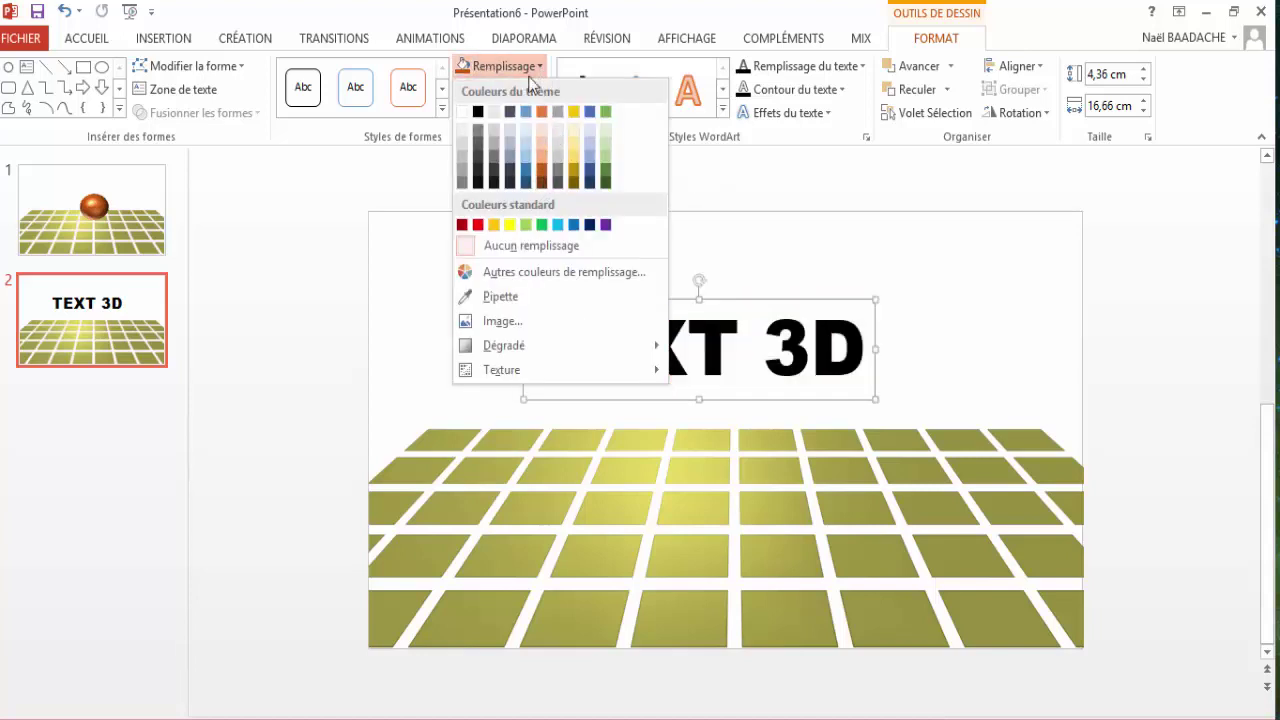
key("Escape")
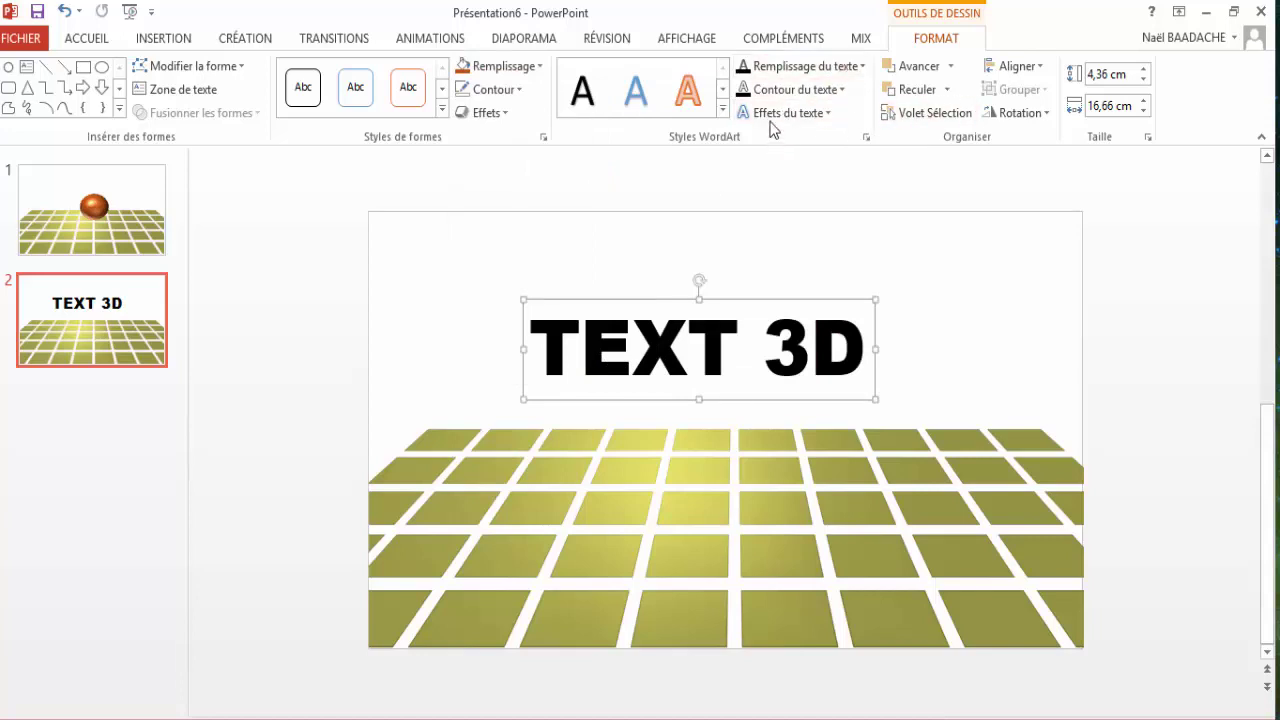
left_click(861, 66)
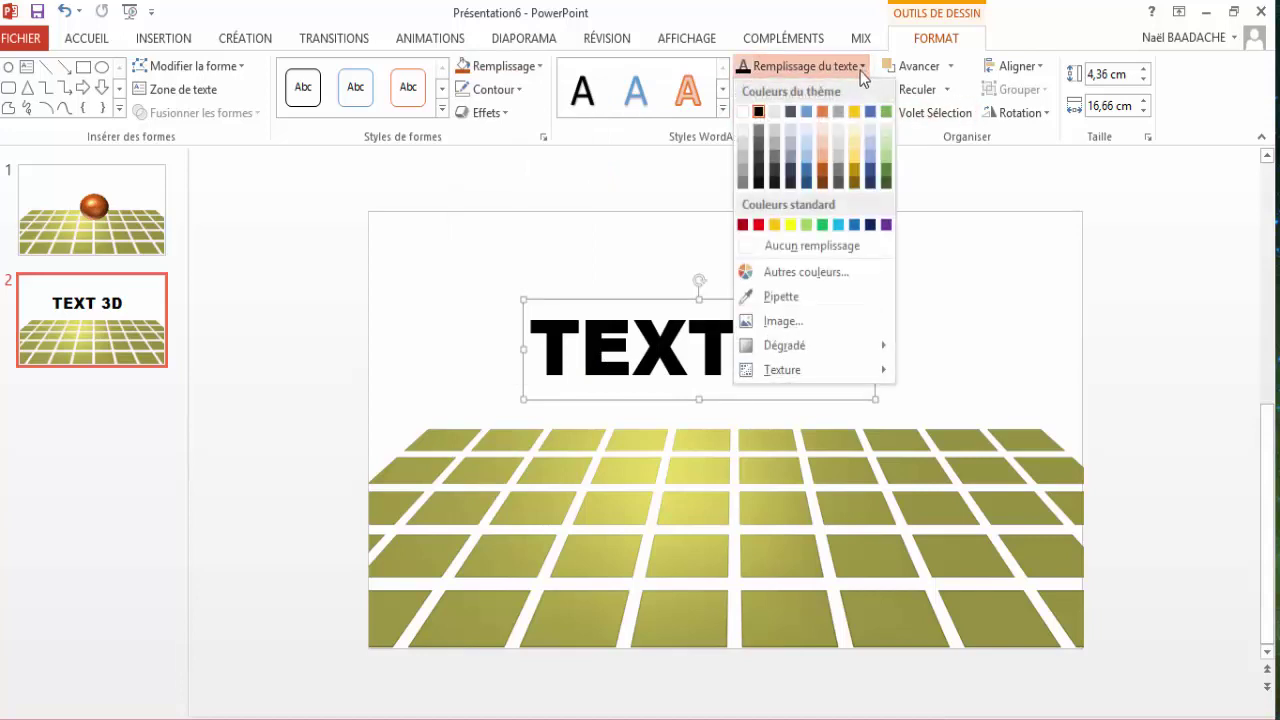
left_click(822, 183)
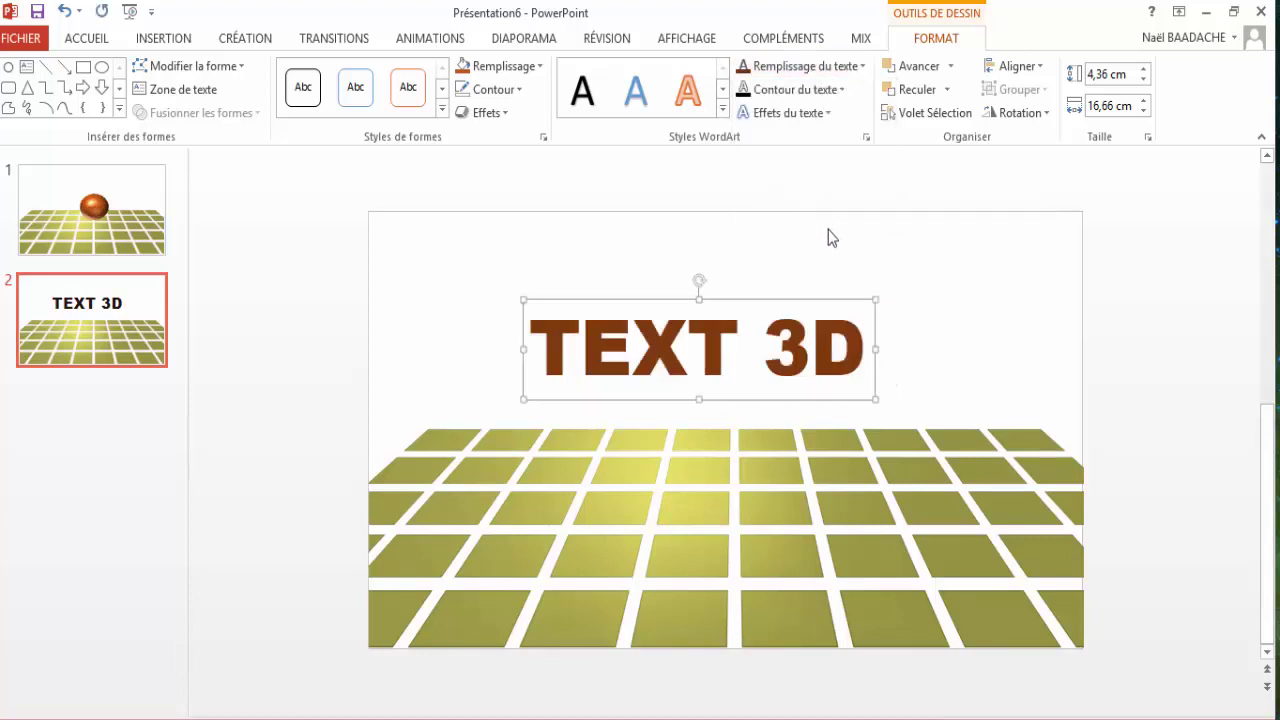
left_click(843, 90)
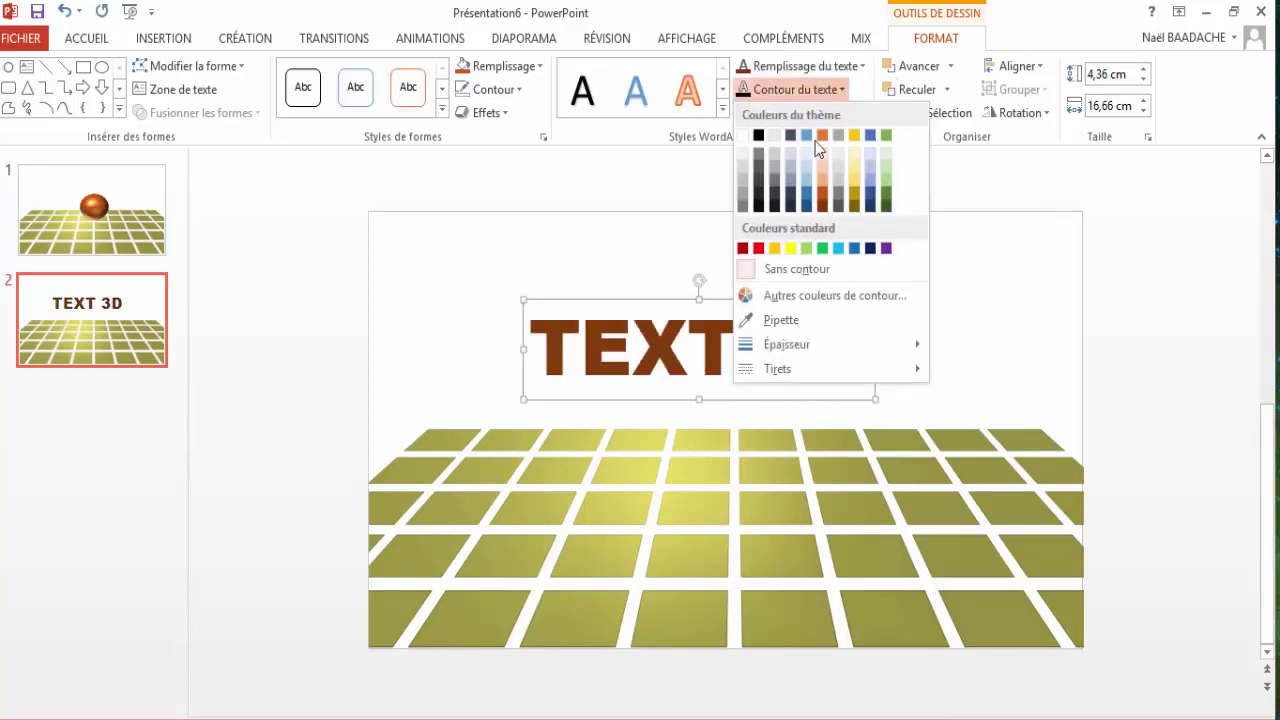
left_click(795, 268)
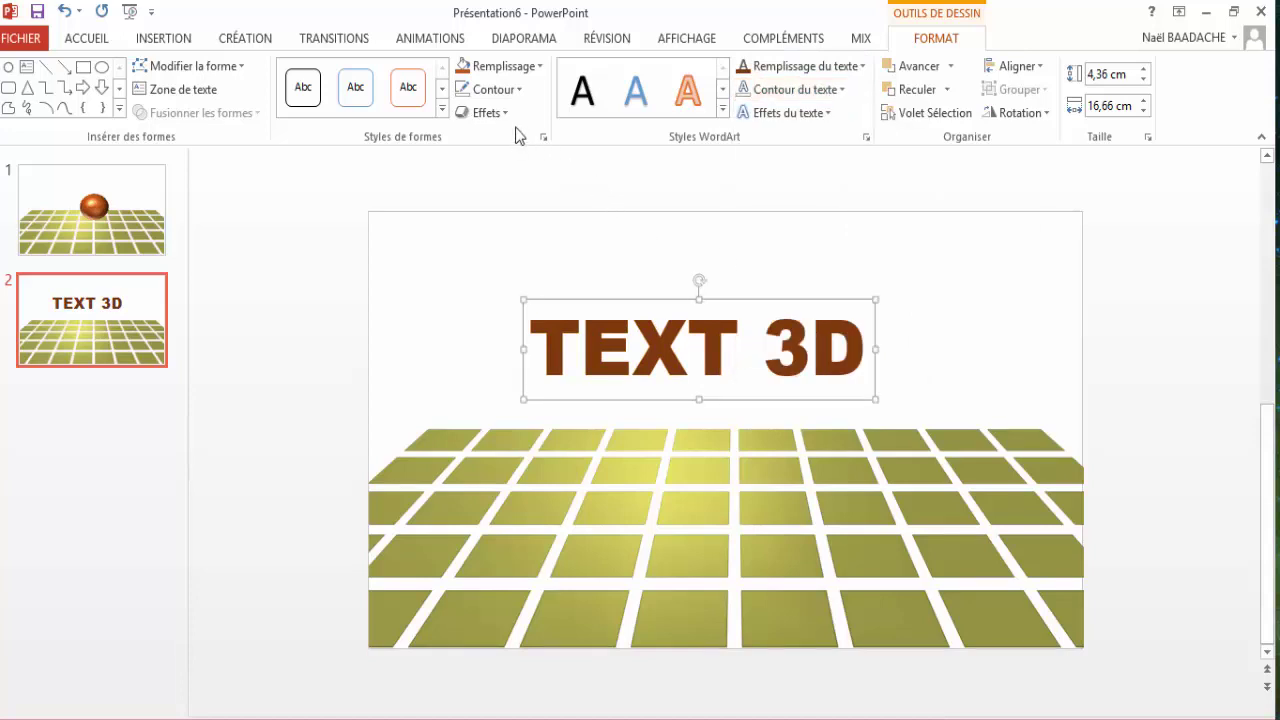
Open the text's Format 3D settings and apply Cercle top and bottom bevels to the letters
left_click(829, 114)
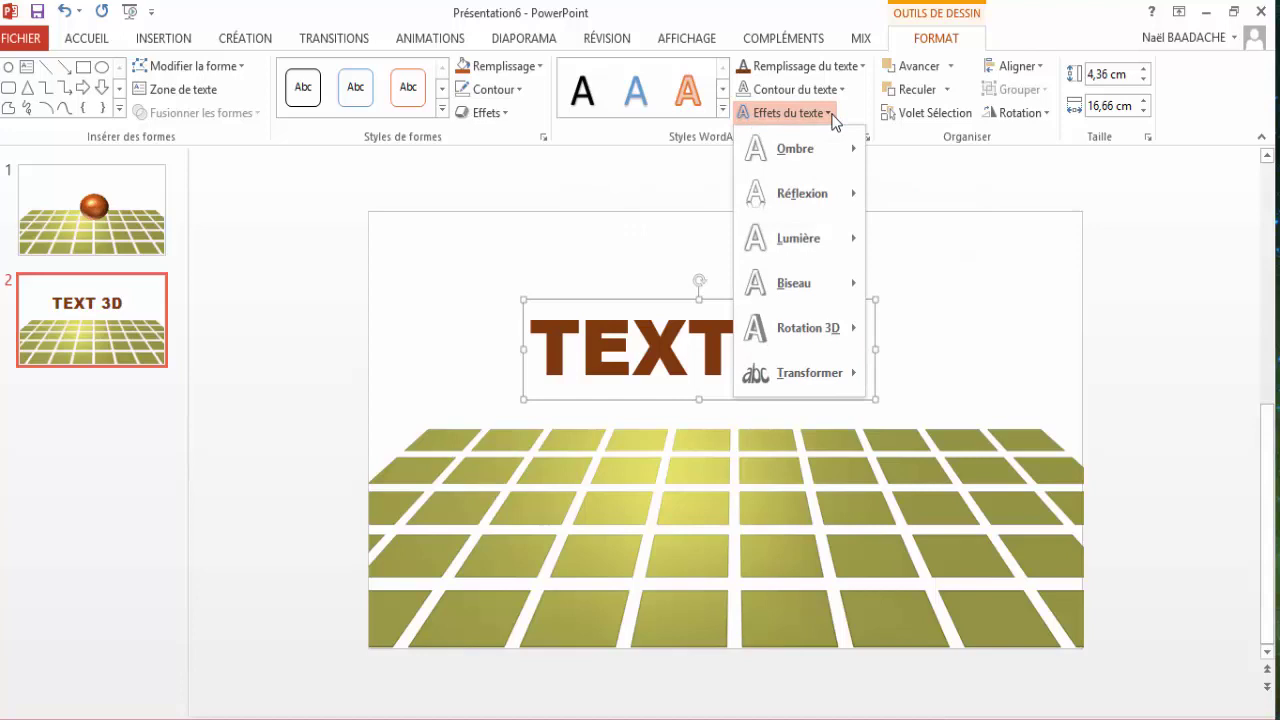
mouse_move(805, 328)
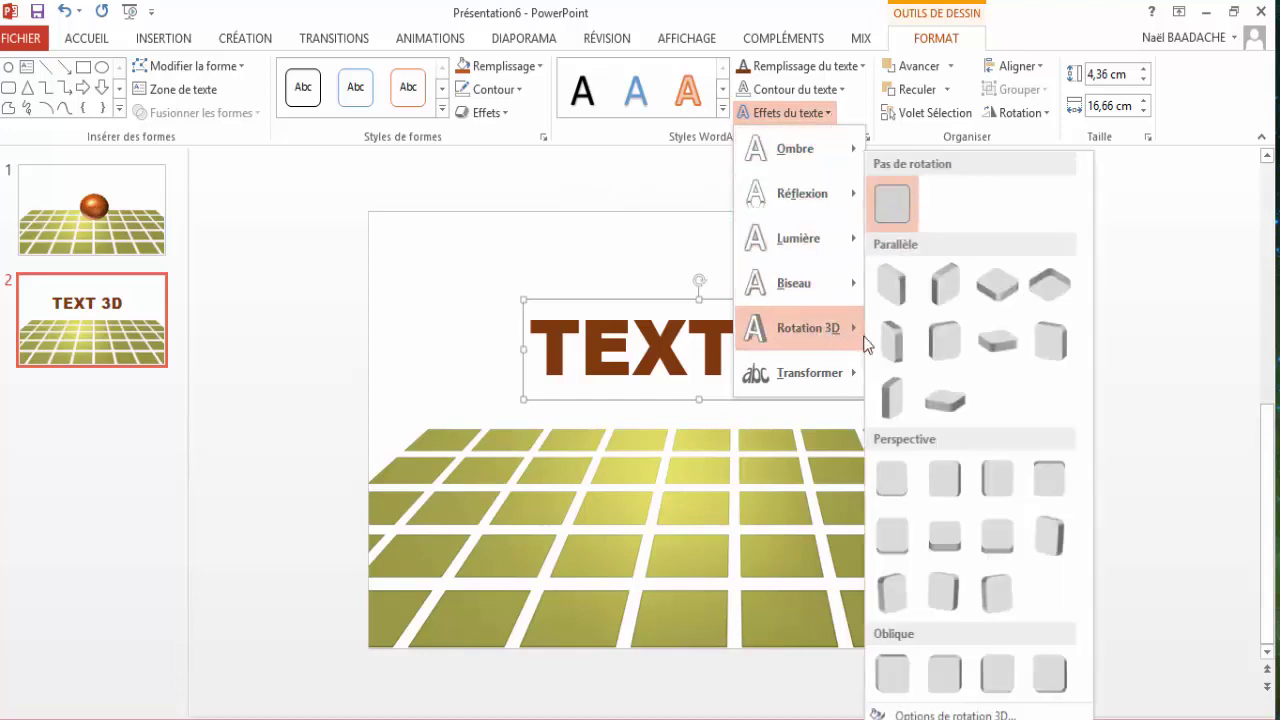
left_click(940, 714)
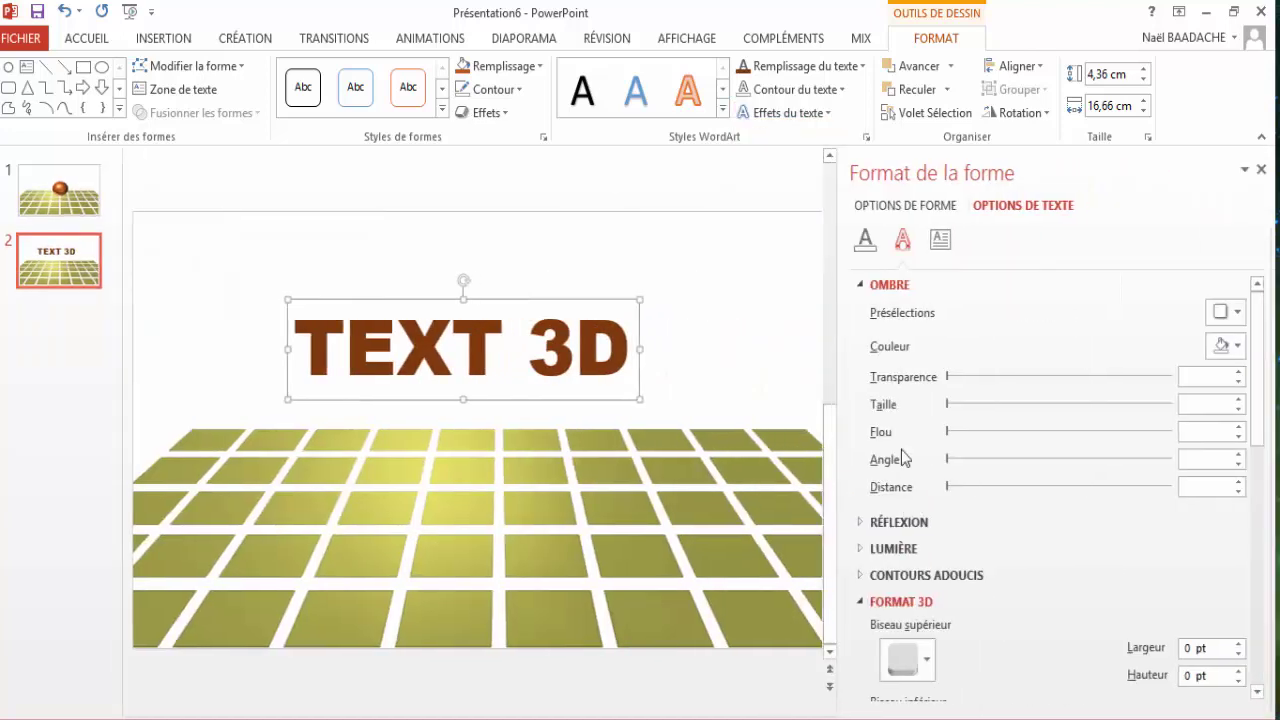
left_click(859, 285)
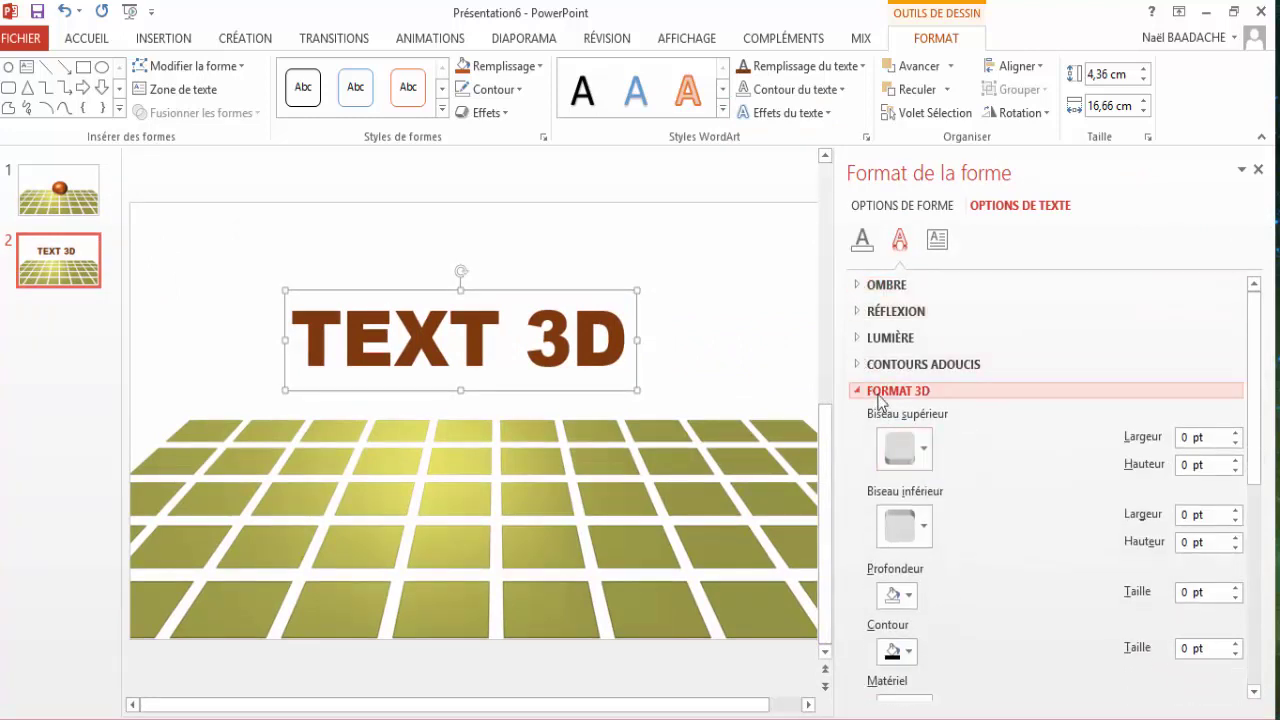
left_click(923, 449)
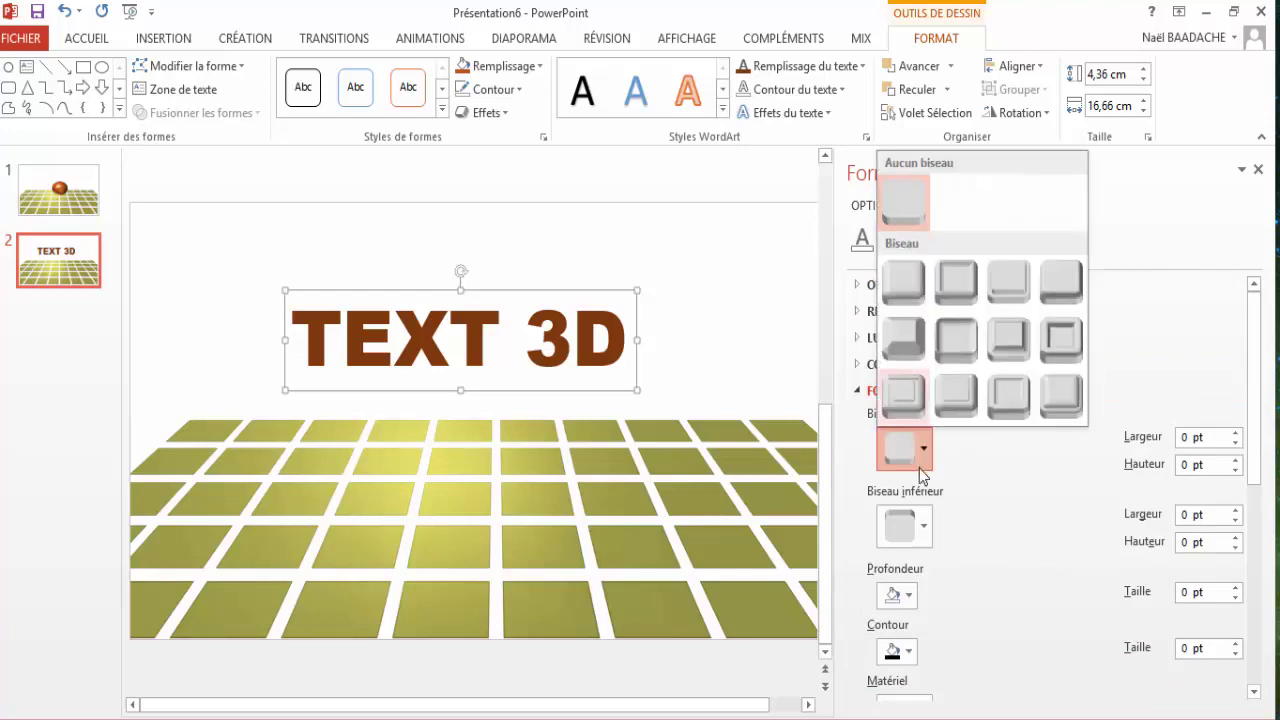
left_click(899, 284)
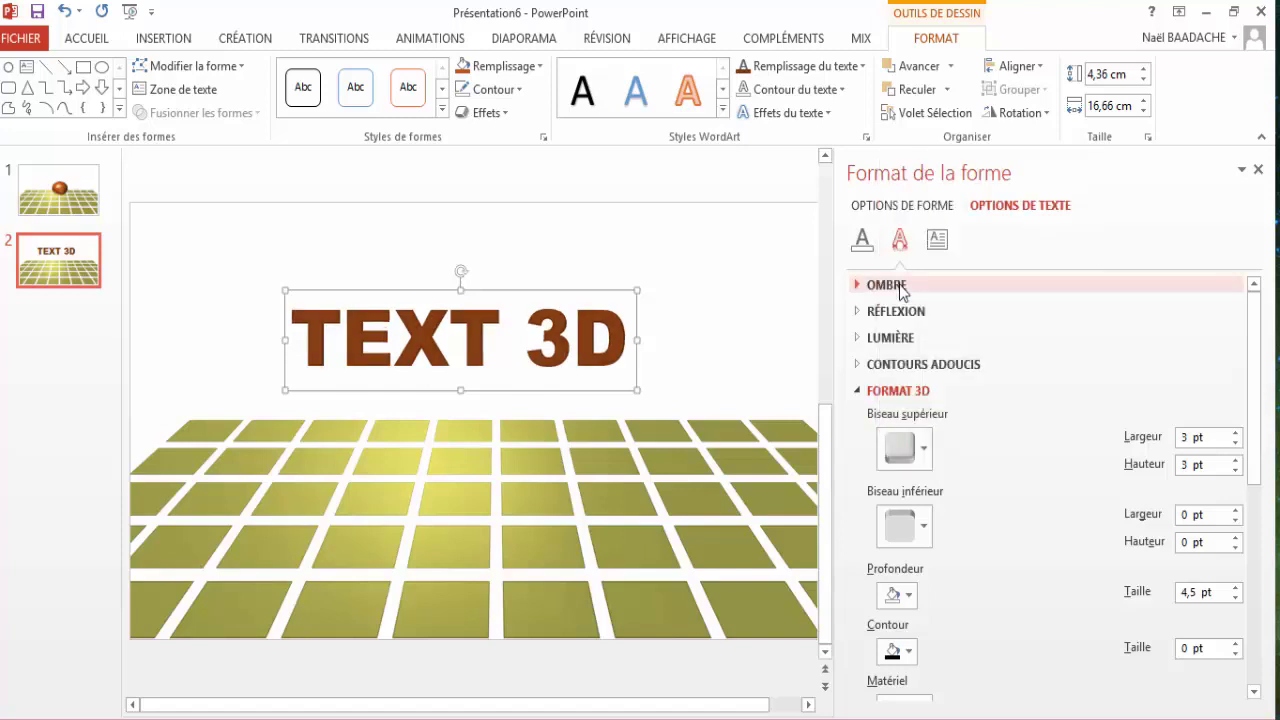
left_click(928, 530)
left_click(904, 362)
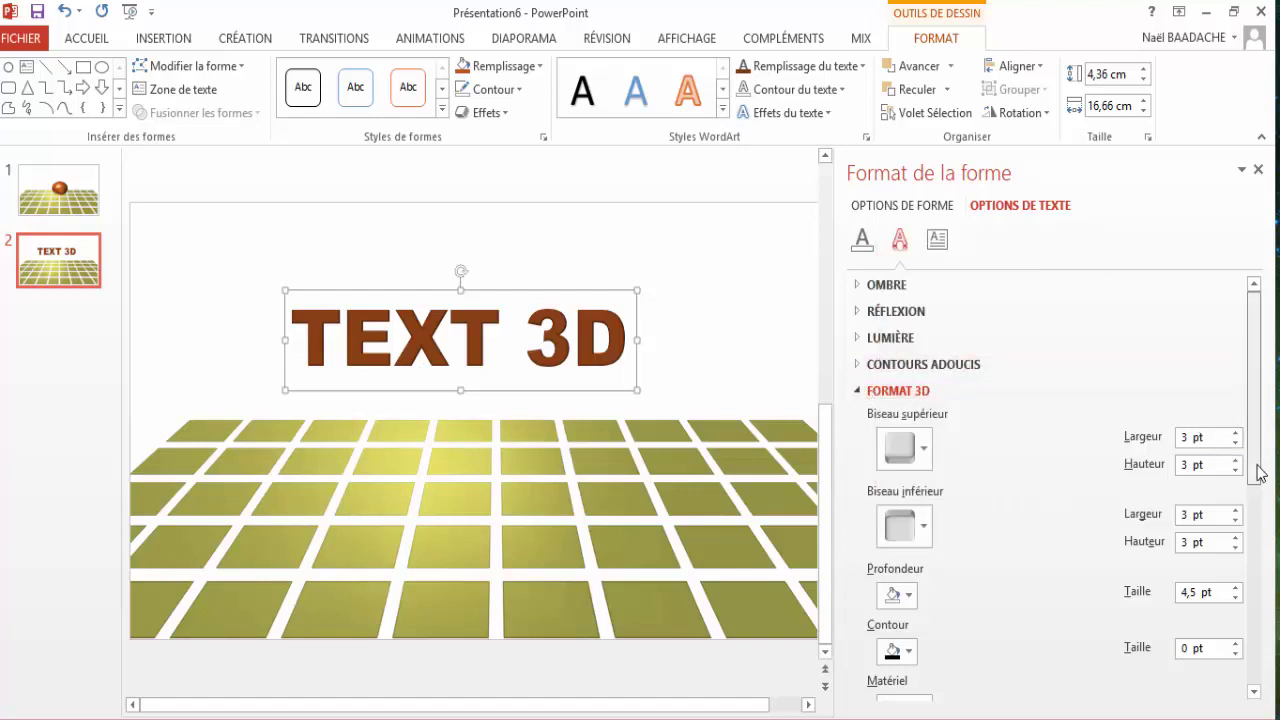
left_click_drag(1256, 392, 1257, 561)
scroll(1257, 561, "down", 3)
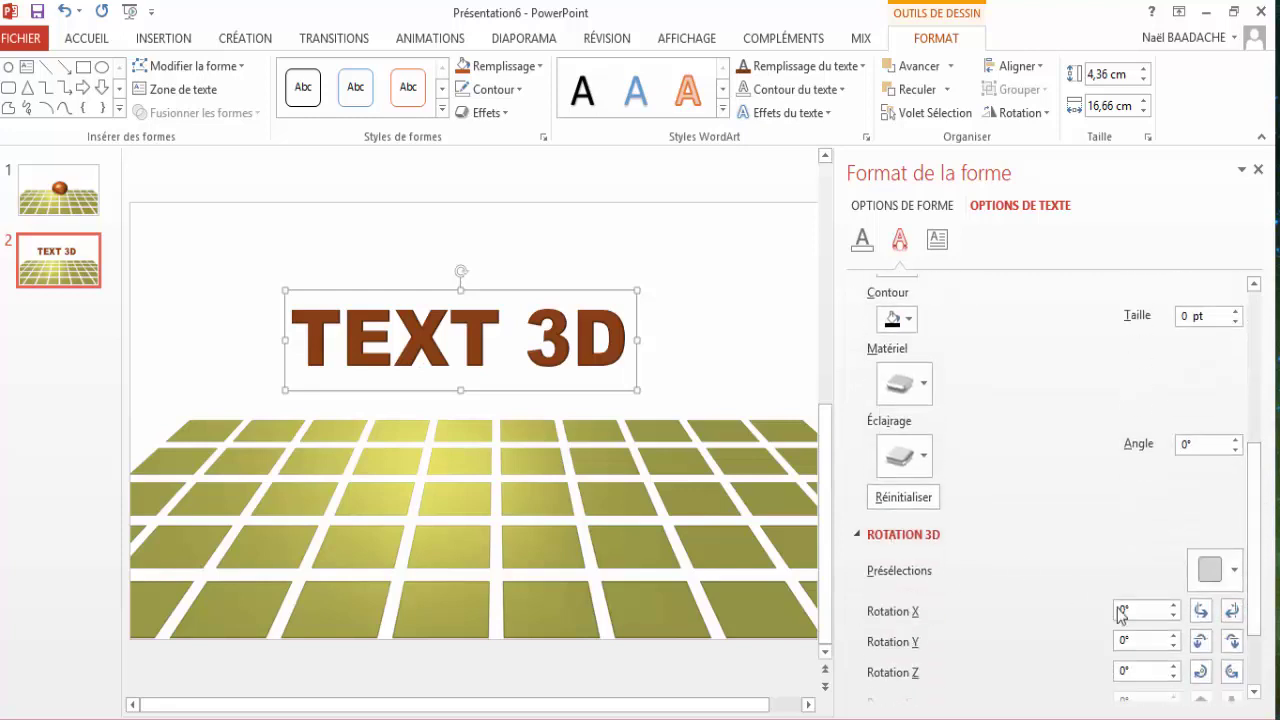
Apply a left-facing perspective rotation preset (X 43.9°, Y 10.4°) with Z rotation 0°
left_click(1236, 570)
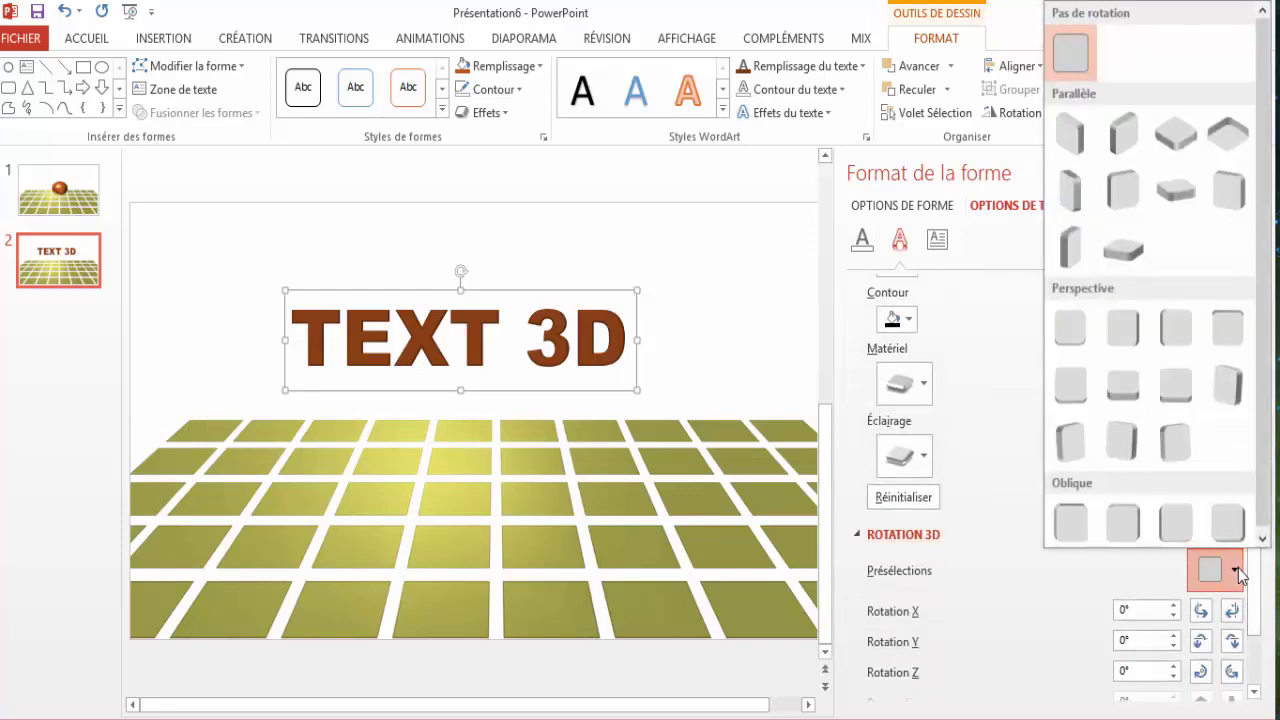
left_click(1228, 384)
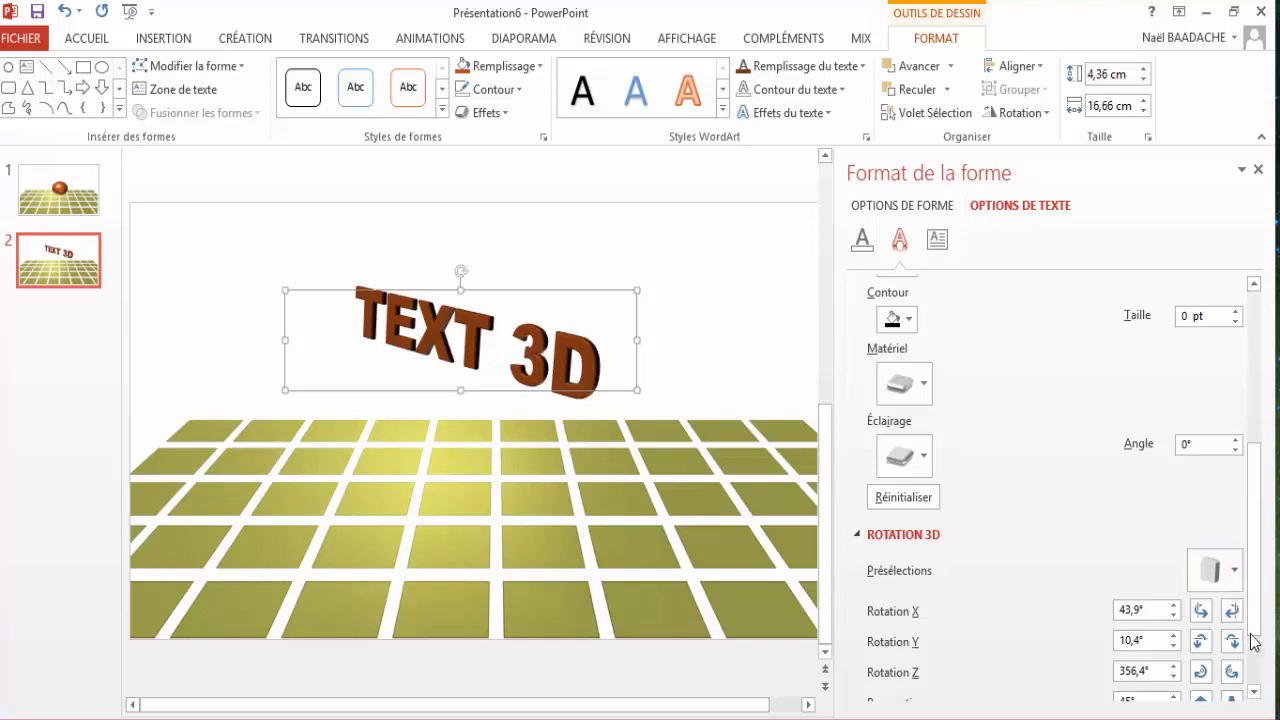
left_click_drag(1254, 636, 1254, 672)
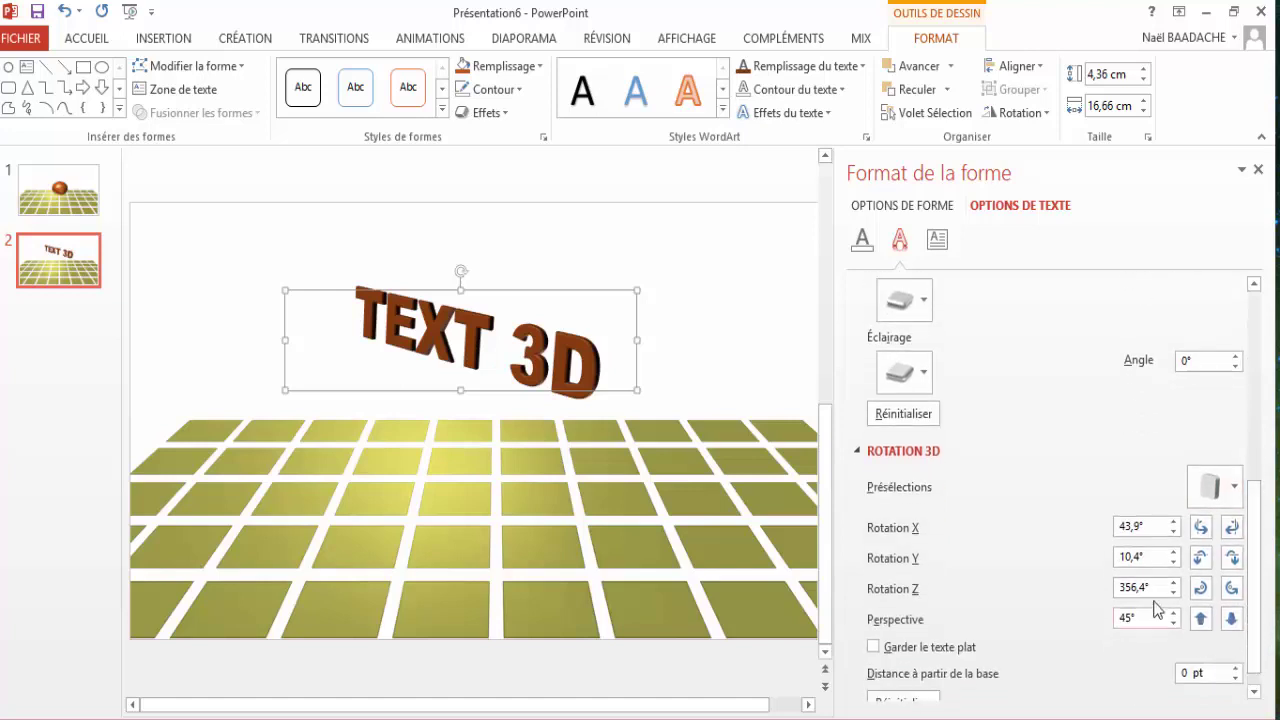
left_click_drag(1150, 587, 1074, 585)
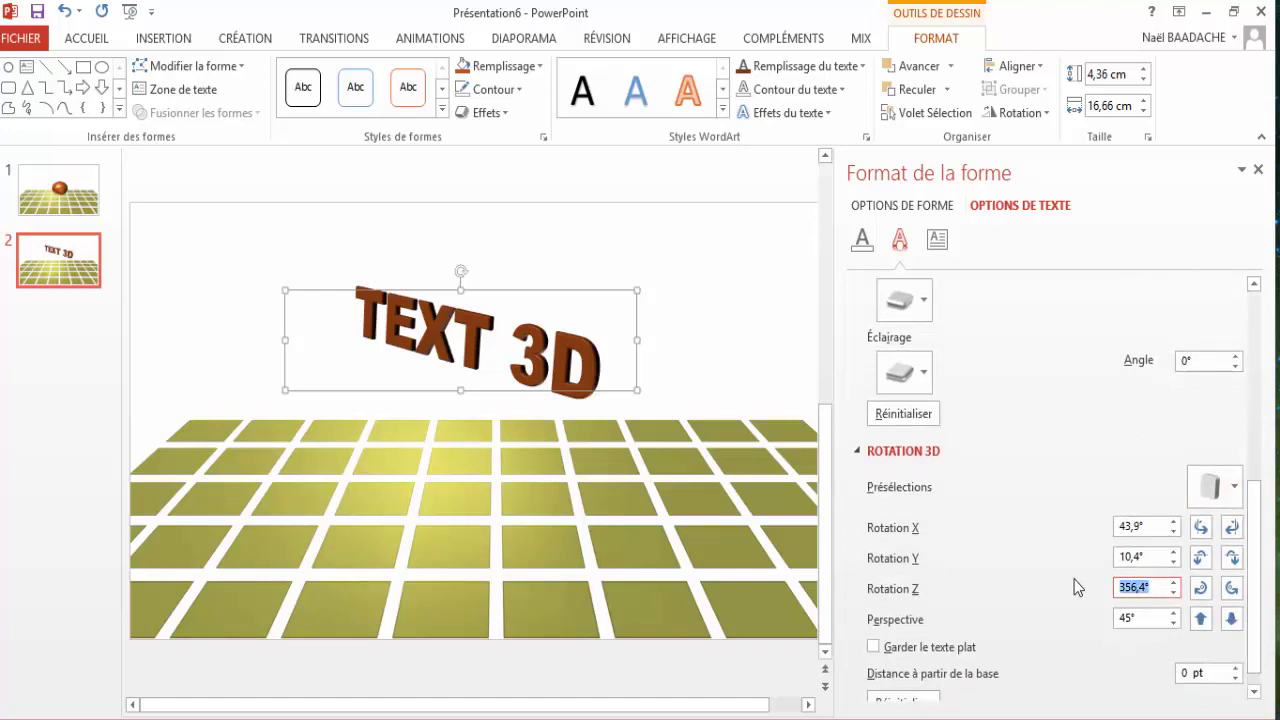
type("0")
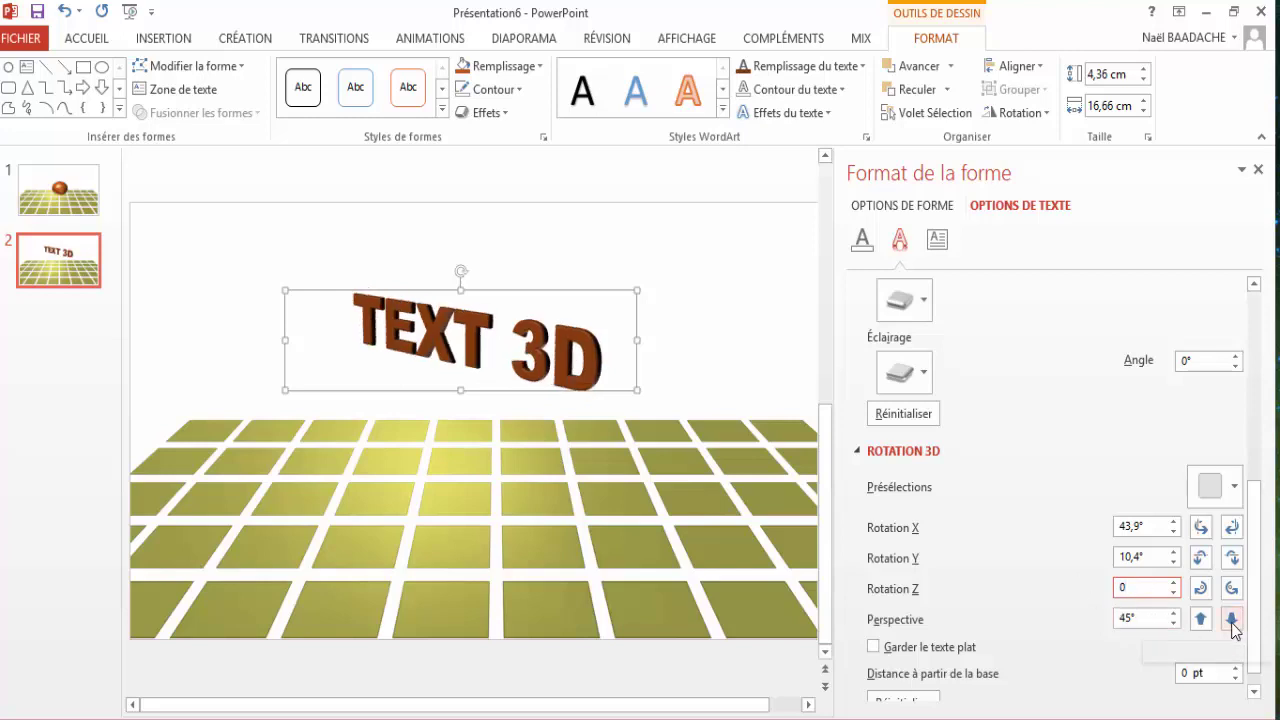
Increase the 3D text's perspective to 100°
left_click(1232, 619)
left_click(1232, 619)
left_click(1232, 619)
left_click(1232, 619)
left_click(1232, 619)
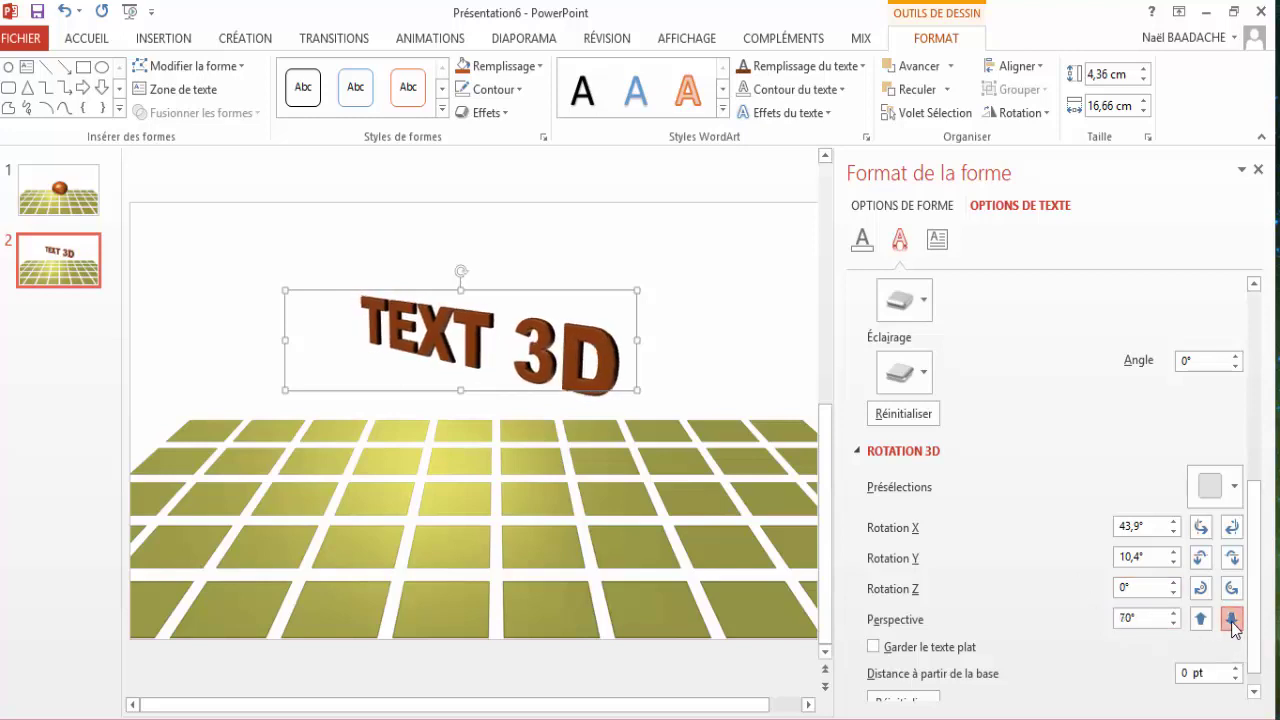
left_click(1232, 619)
left_click(1232, 619)
left_click(1232, 619)
left_click(1232, 619)
left_click(1232, 619)
left_click(1232, 619)
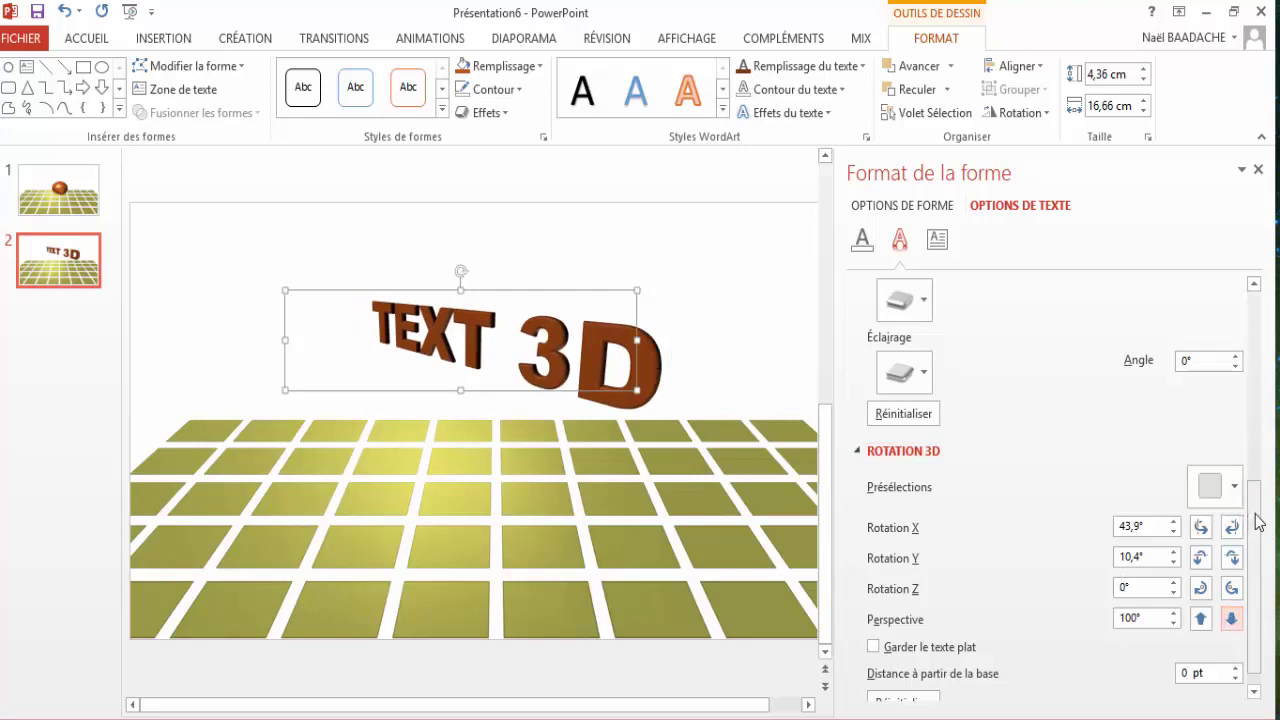
left_click_drag(1254, 523, 1251, 323)
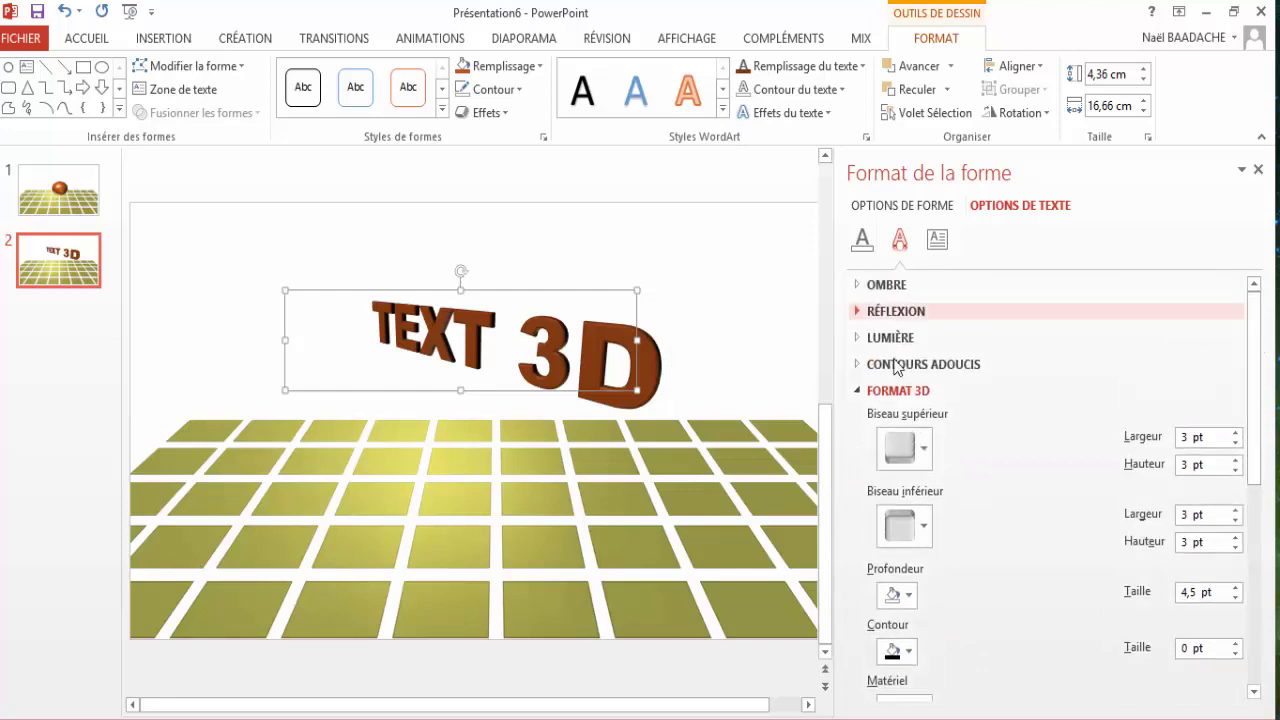
Give the TEXT 3D lettering a top bevel 20 pt wide and 20 pt high
left_click(910, 391)
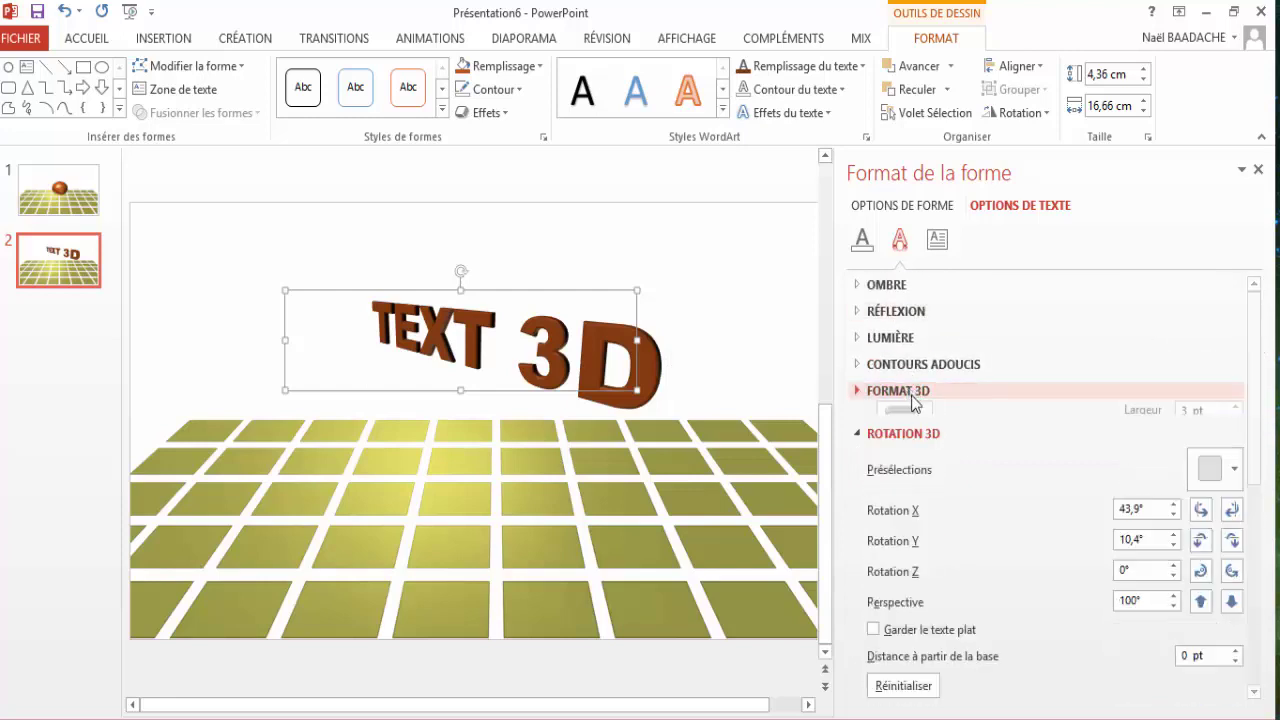
left_click(860, 392)
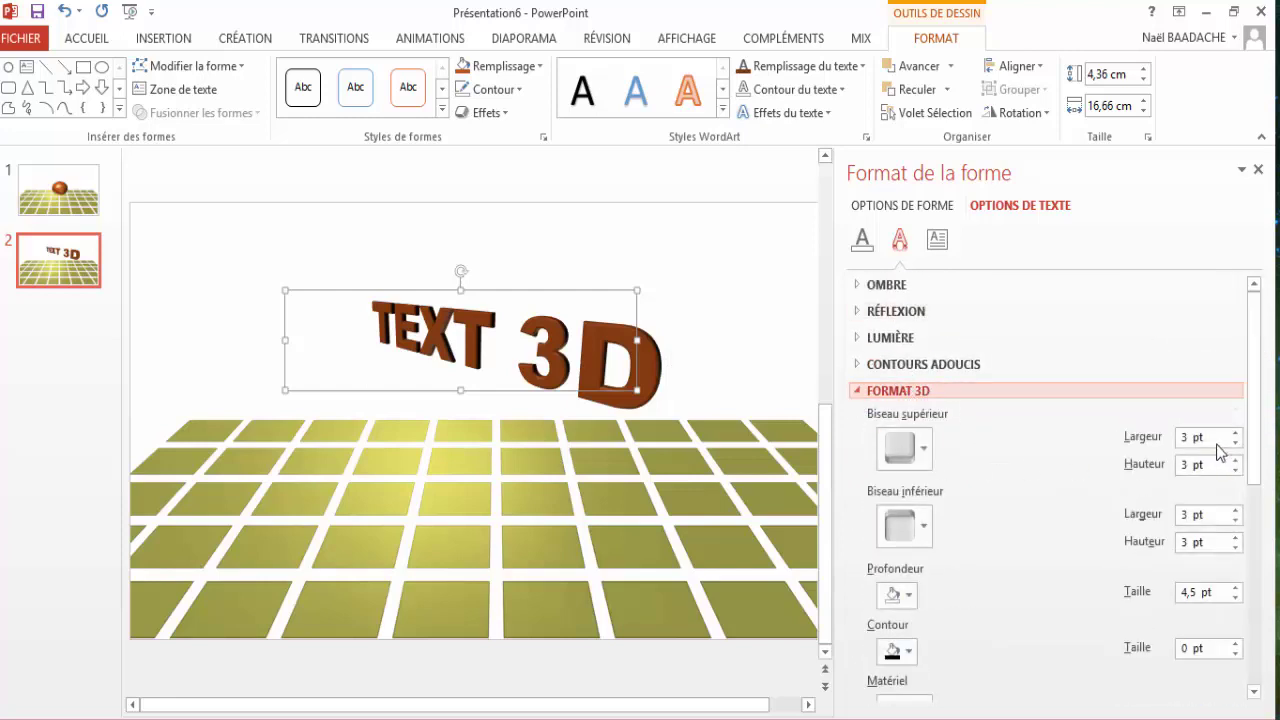
left_click(1173, 437)
type("20")
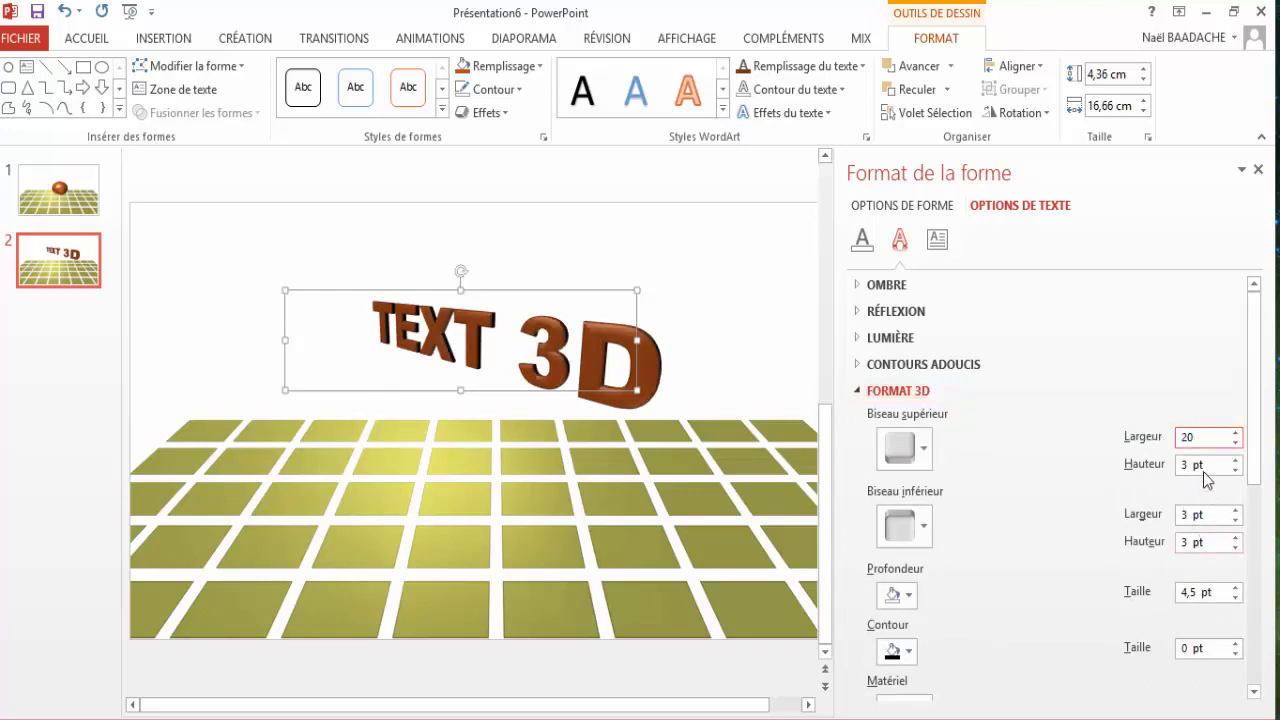
left_click_drag(1205, 465, 1144, 467)
type("2")
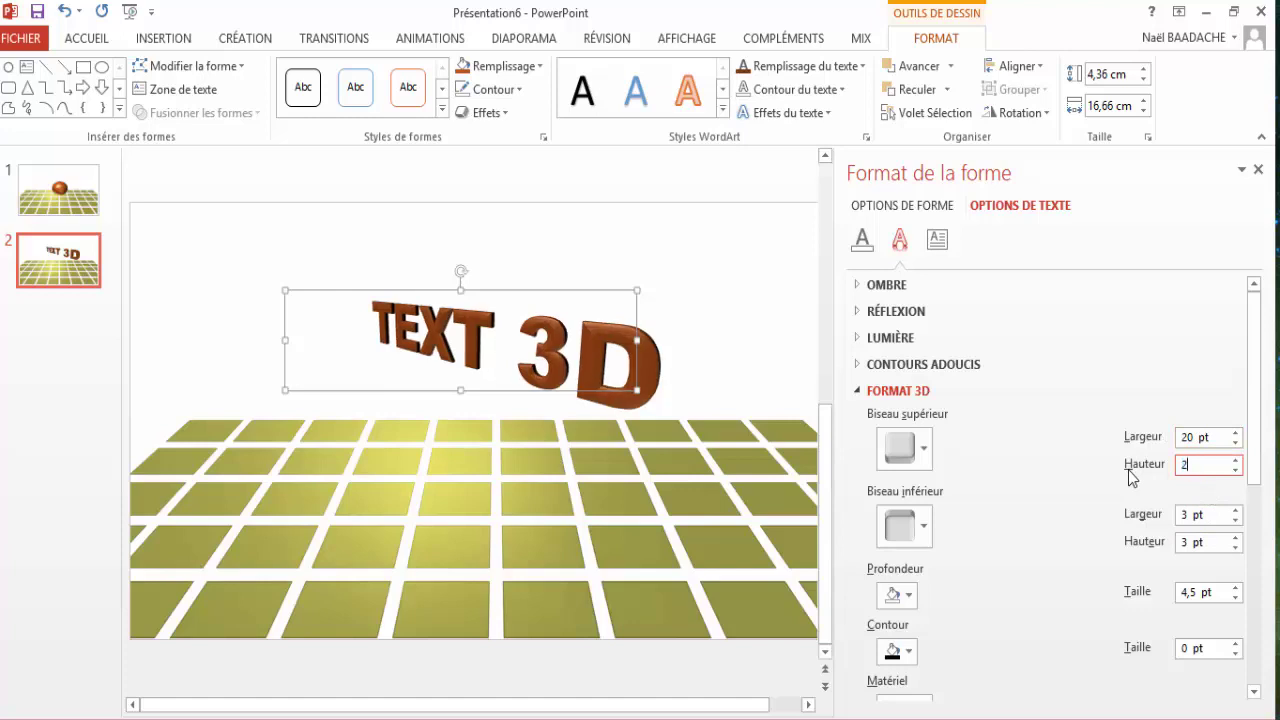
type("0")
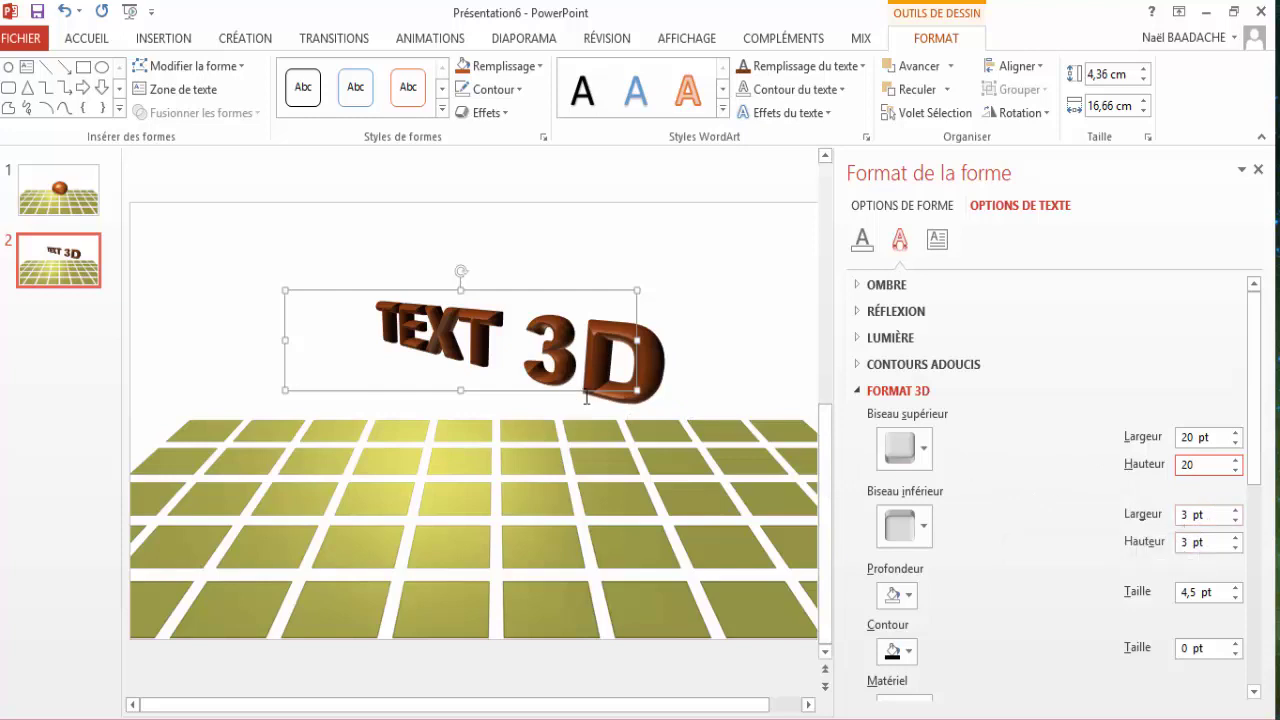
Move the TEXT 3D lettering down to rest on the tiled floor and close the format pane
left_click(582, 392)
left_click_drag(576, 444, 570, 522)
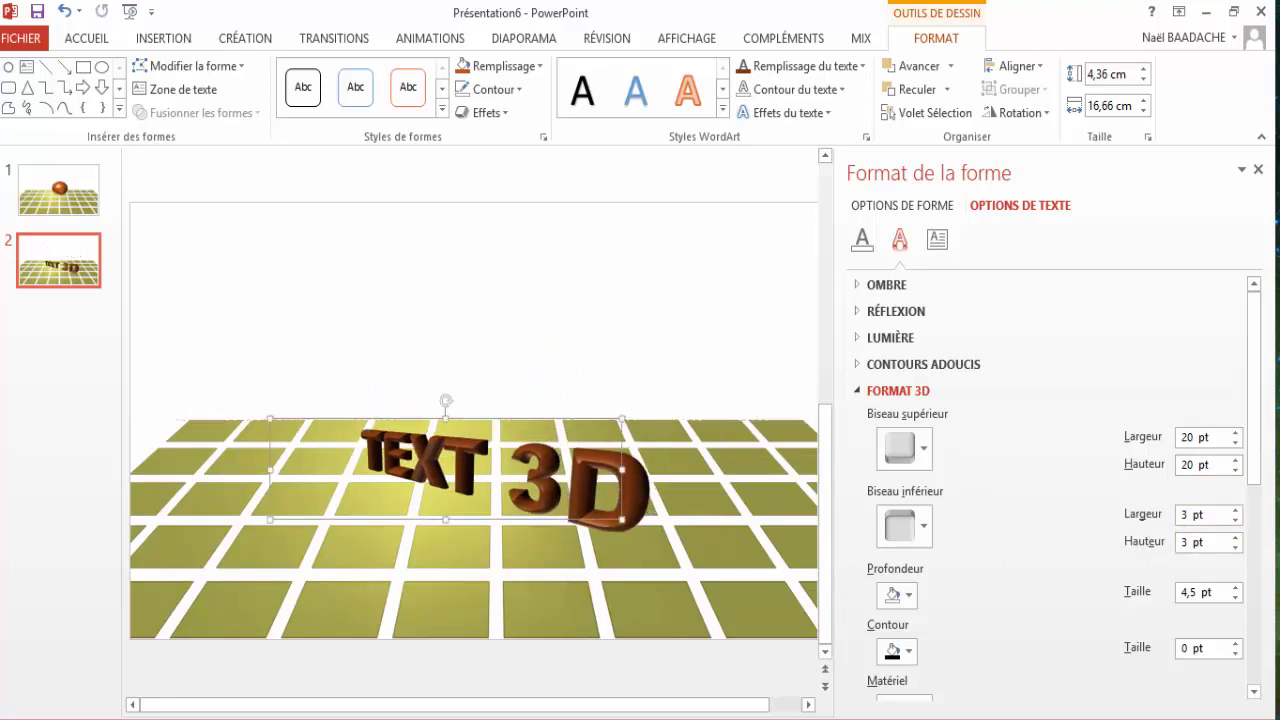
left_click(1258, 170)
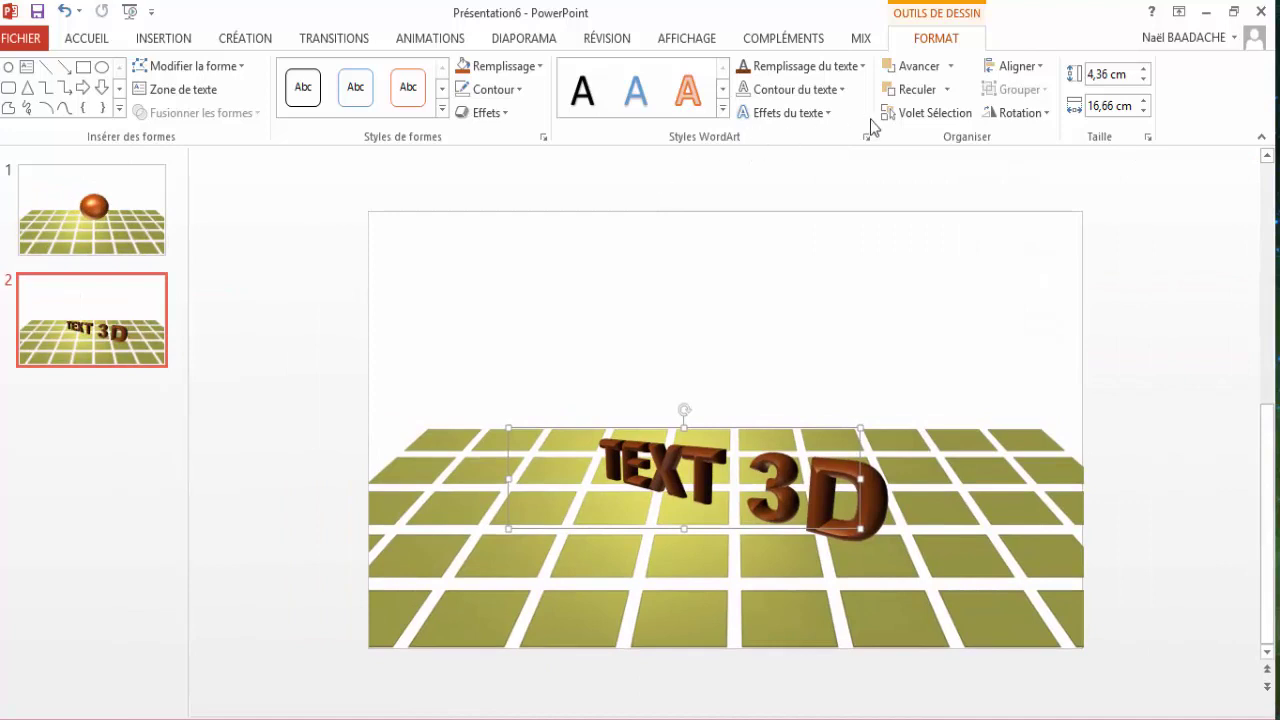
Apply a reflection variation from Effets du texte to the TEXT 3D lettering
left_click(828, 114)
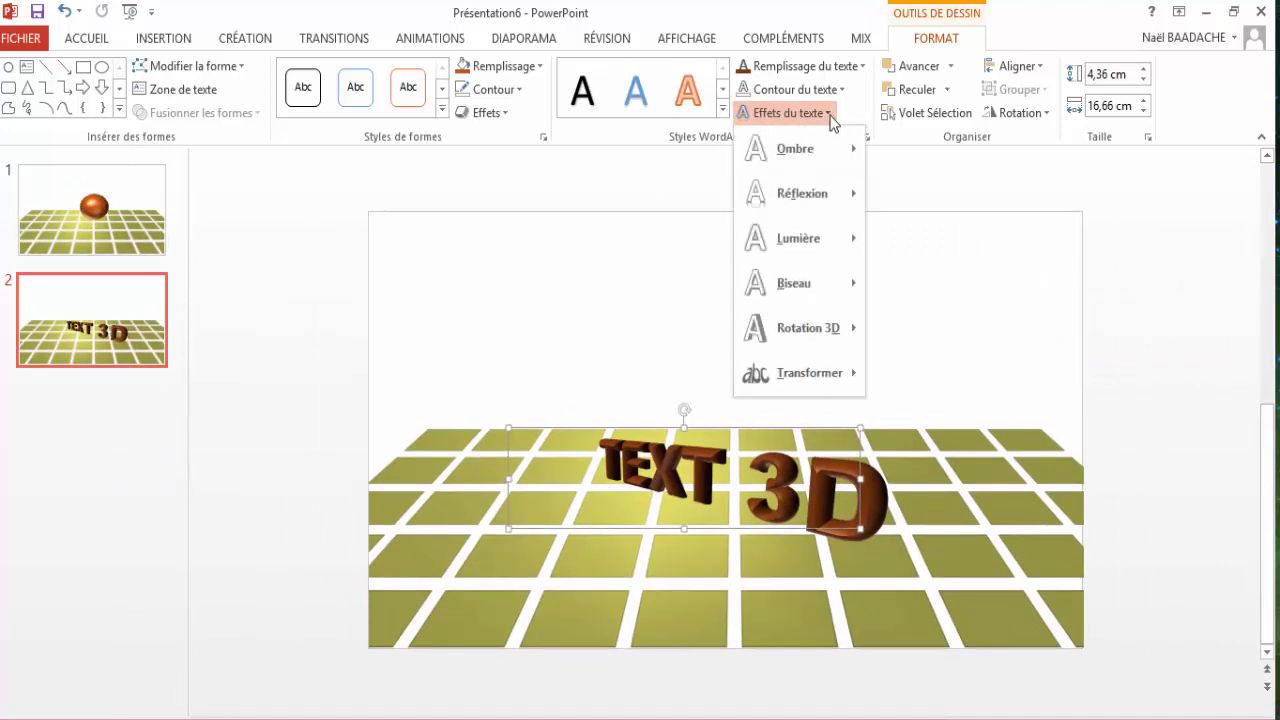
mouse_move(800, 193)
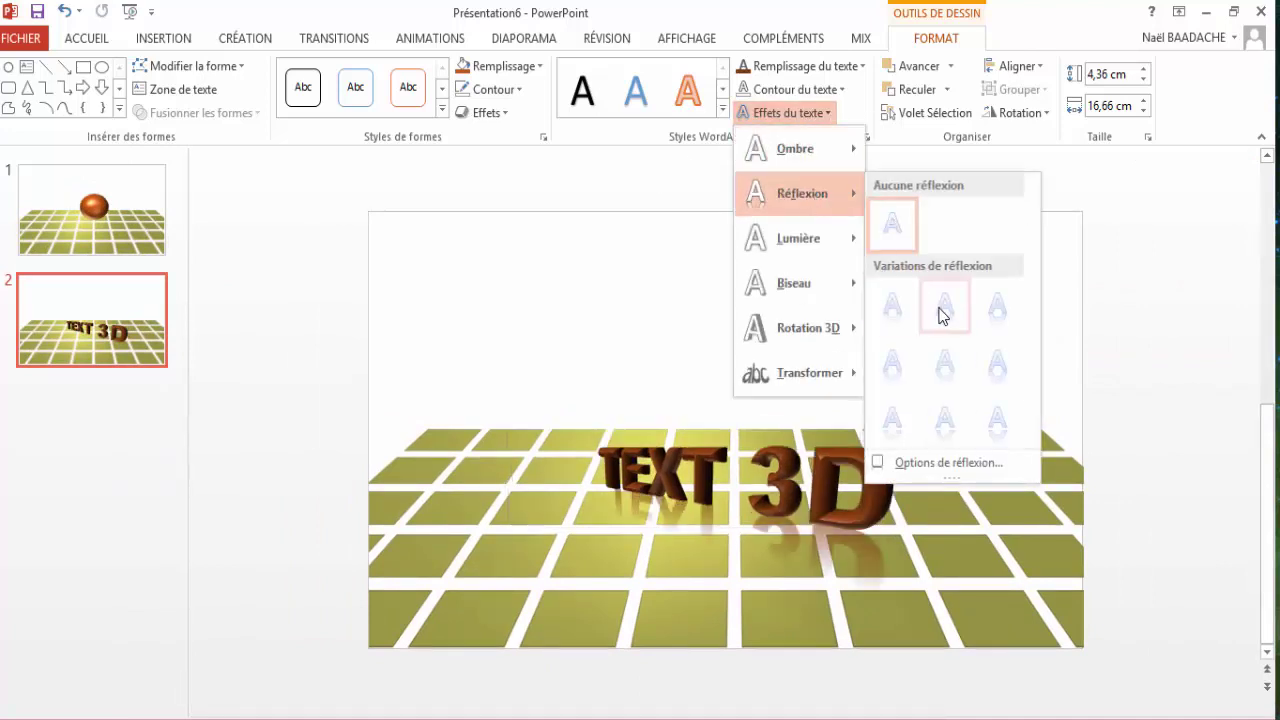
left_click(943, 310)
left_click(697, 321)
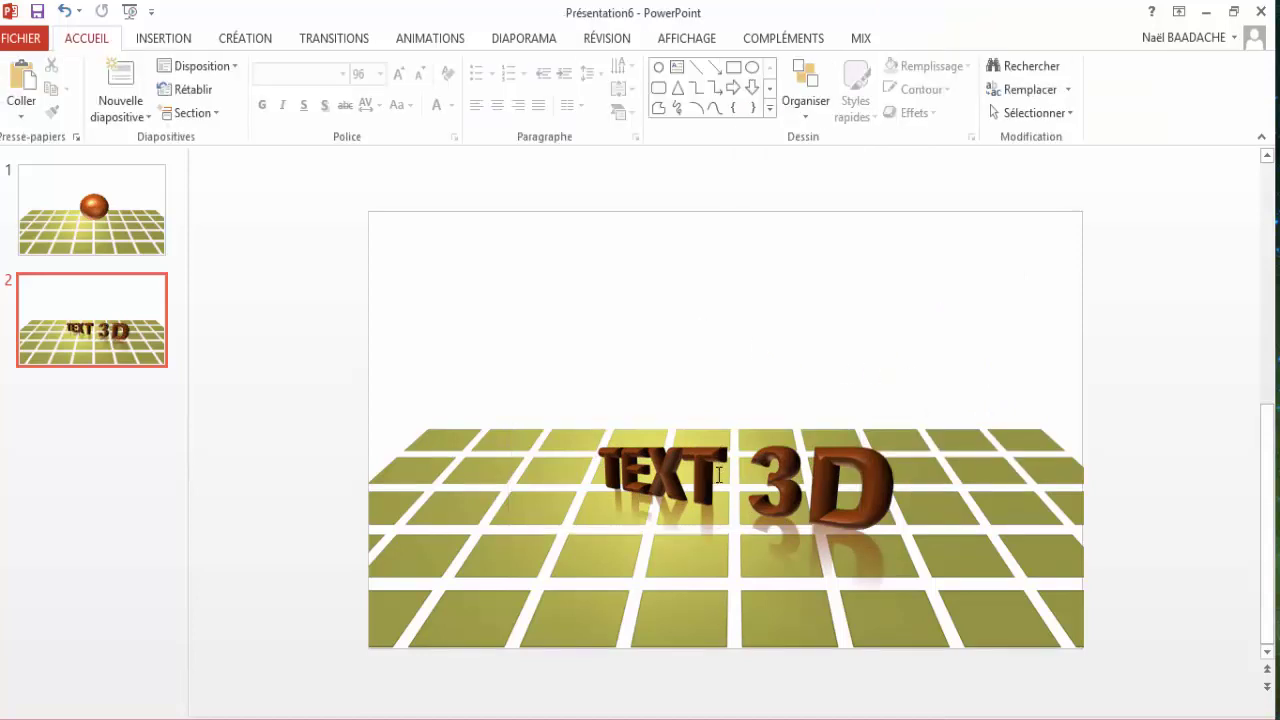
Deselect the text and floor, then return to slide 1 with the orange sphere
left_click(797, 478)
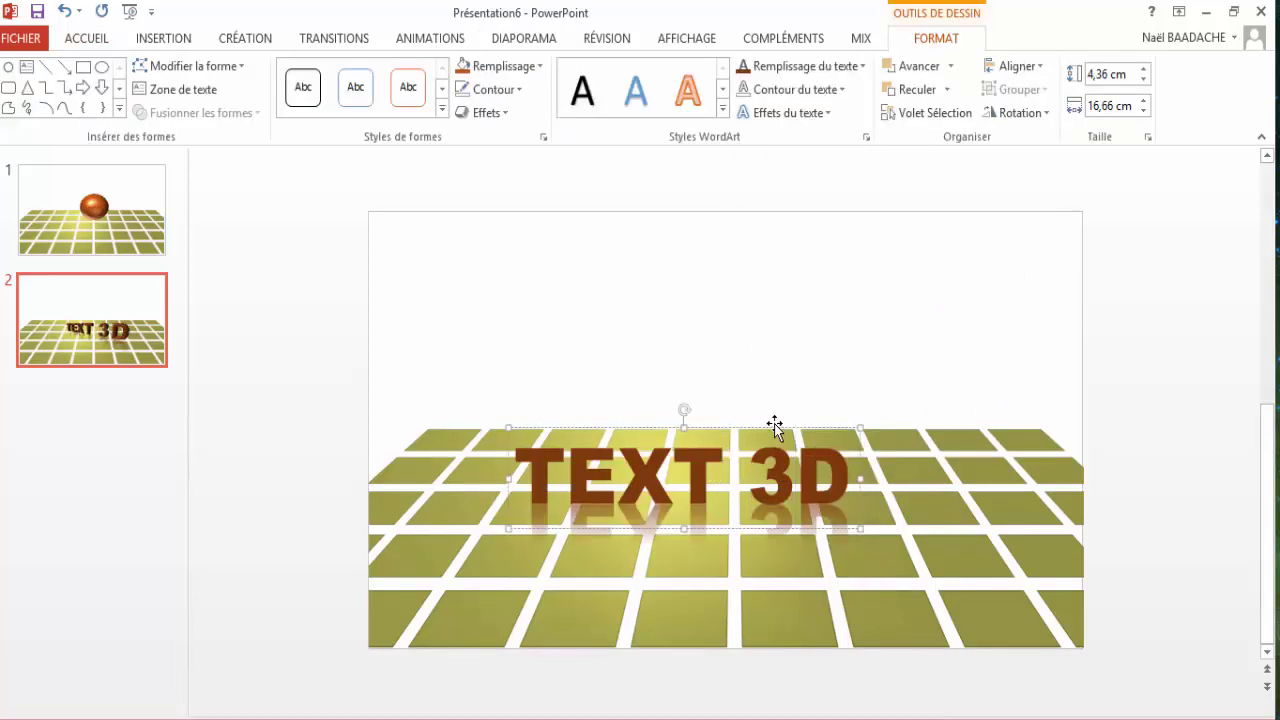
left_click(780, 430)
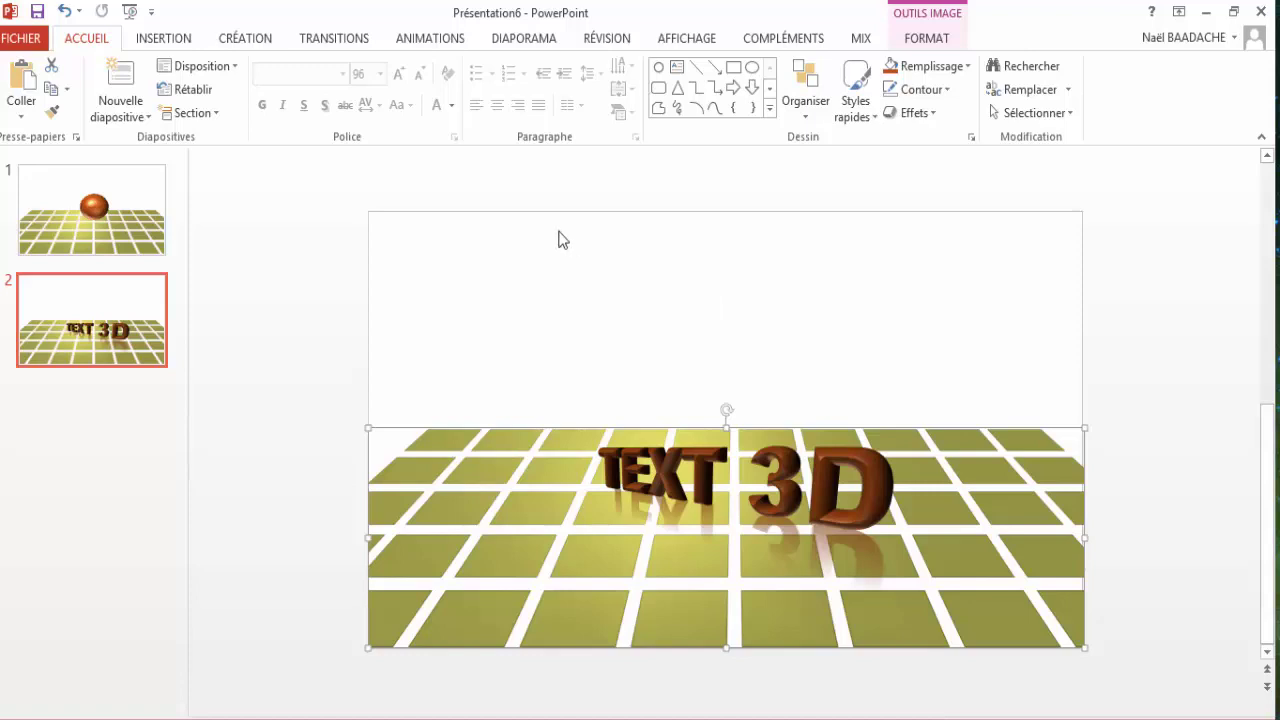
left_click(591, 298)
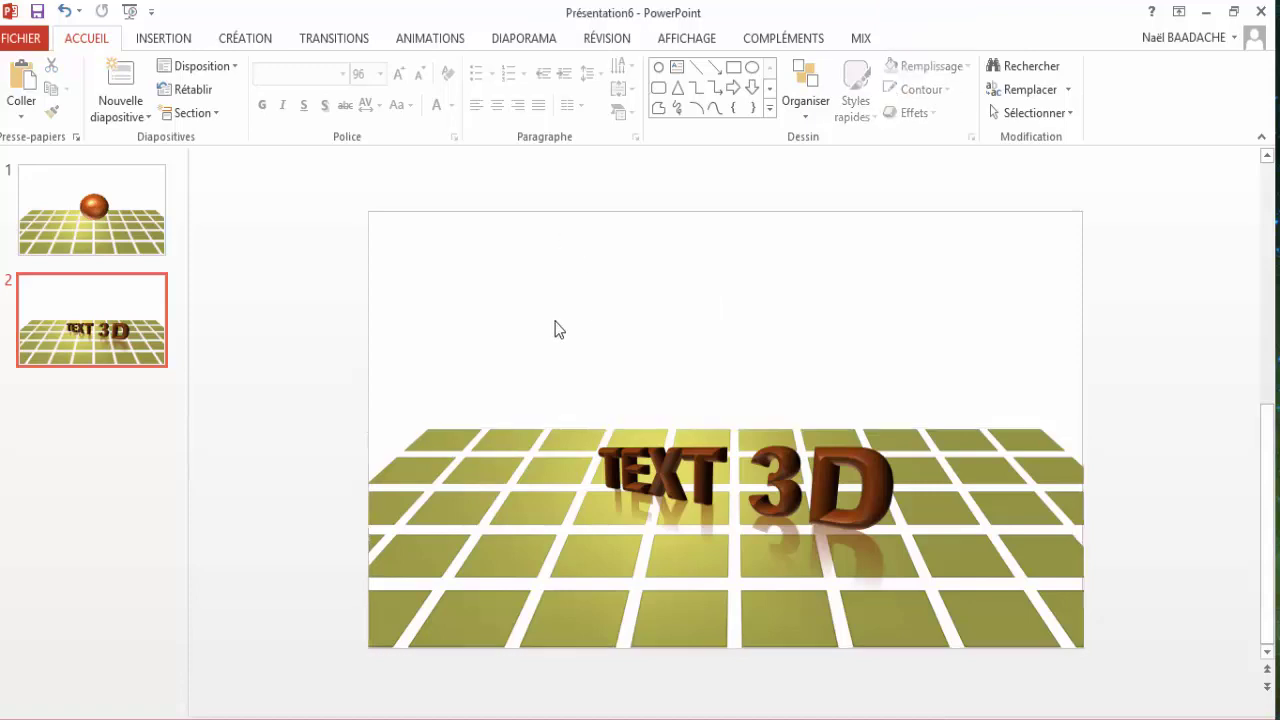
left_click(98, 210)
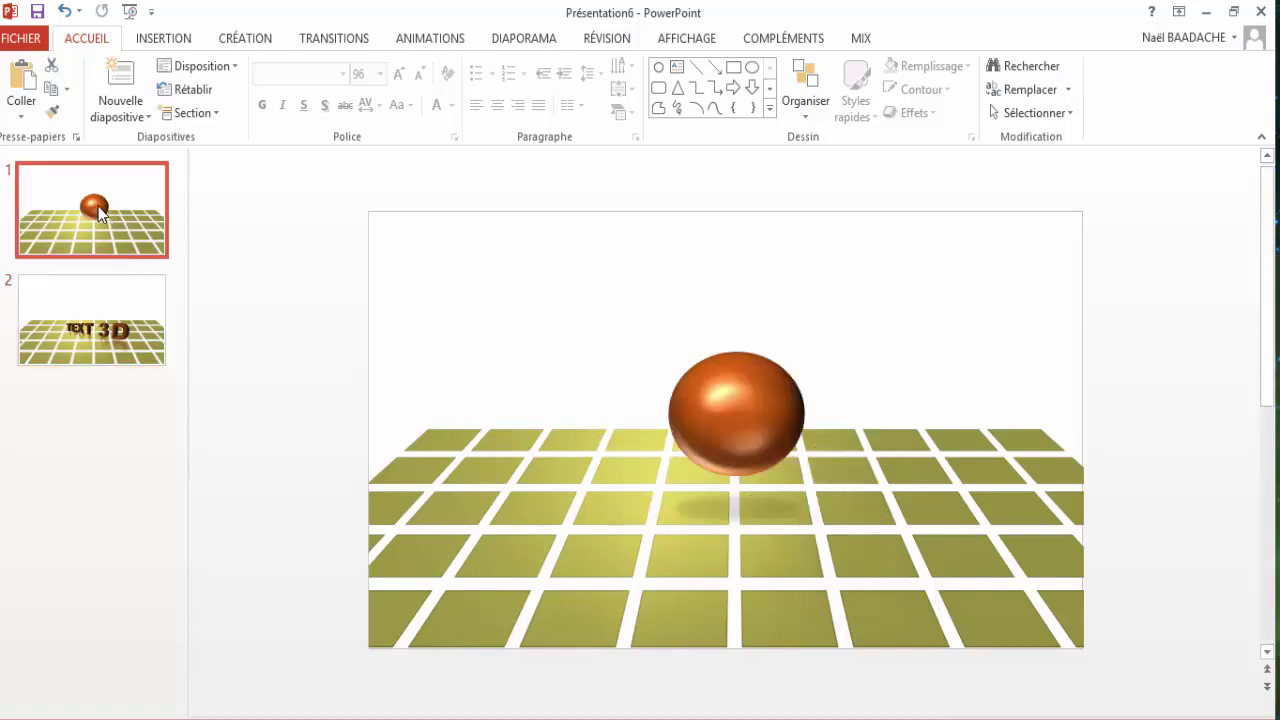
Apply the Zoom entrance animation to the orange sphere
left_click(762, 418)
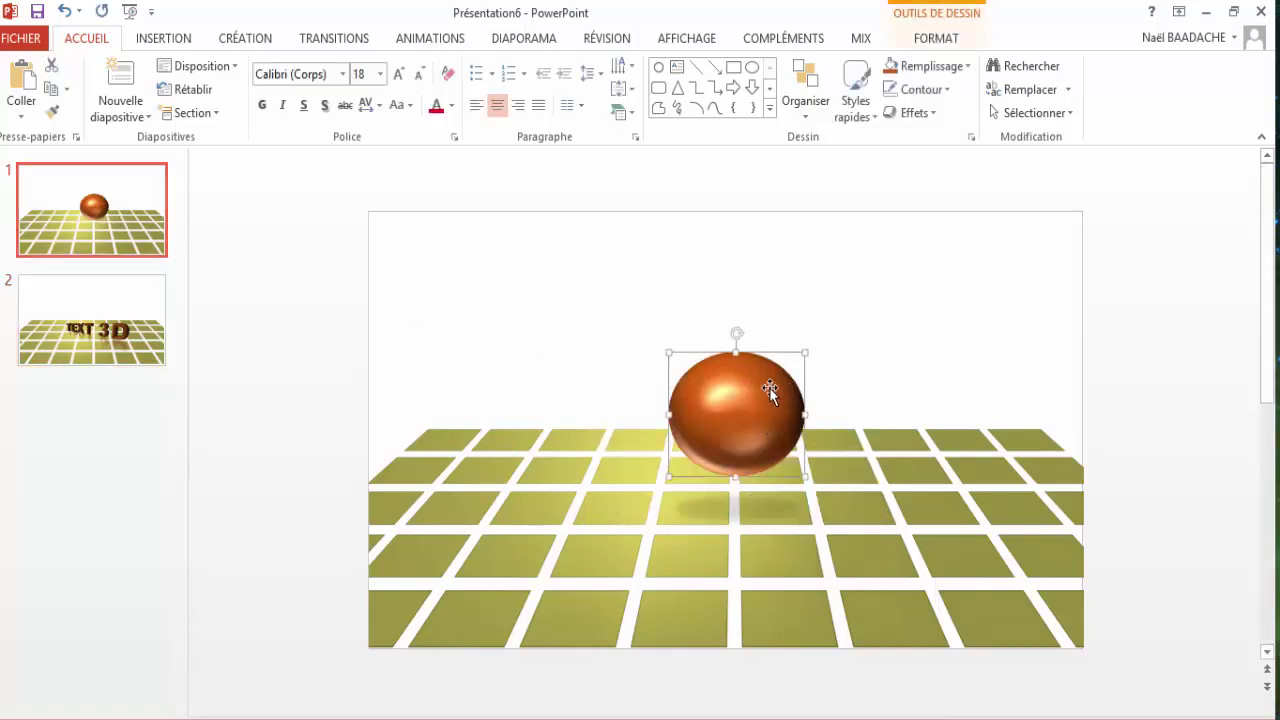
left_click(436, 45)
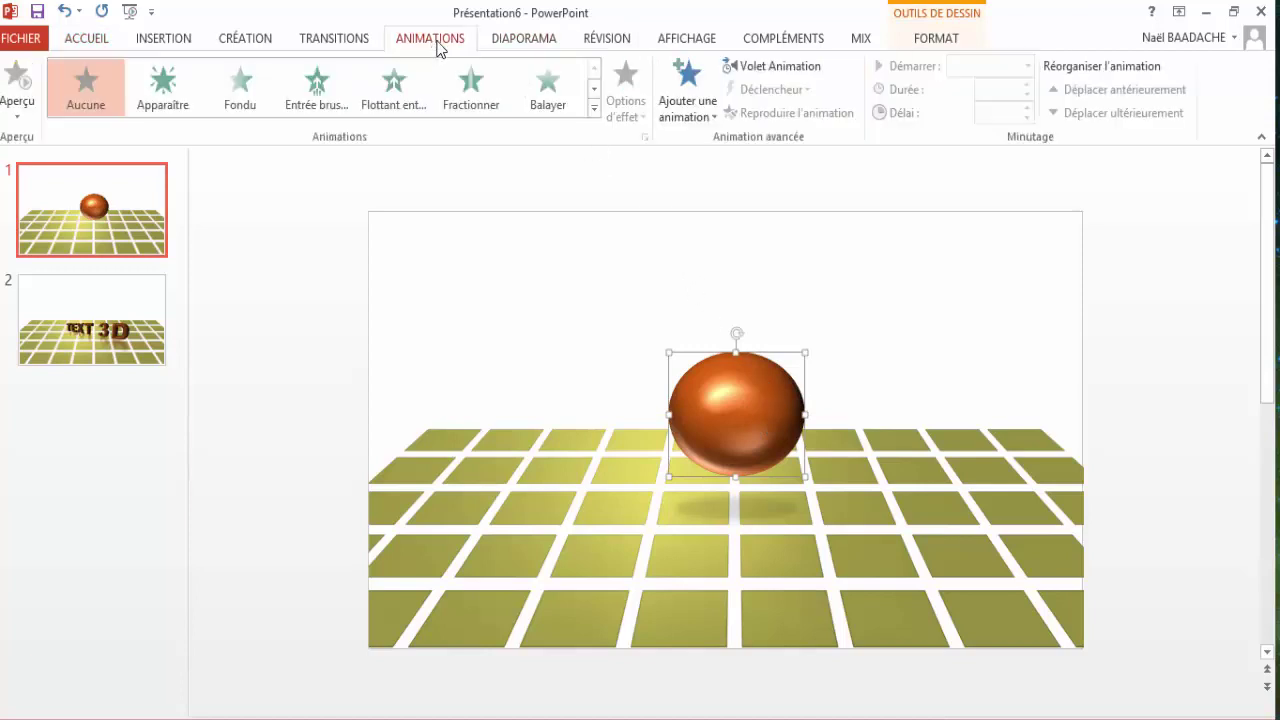
left_click(594, 108)
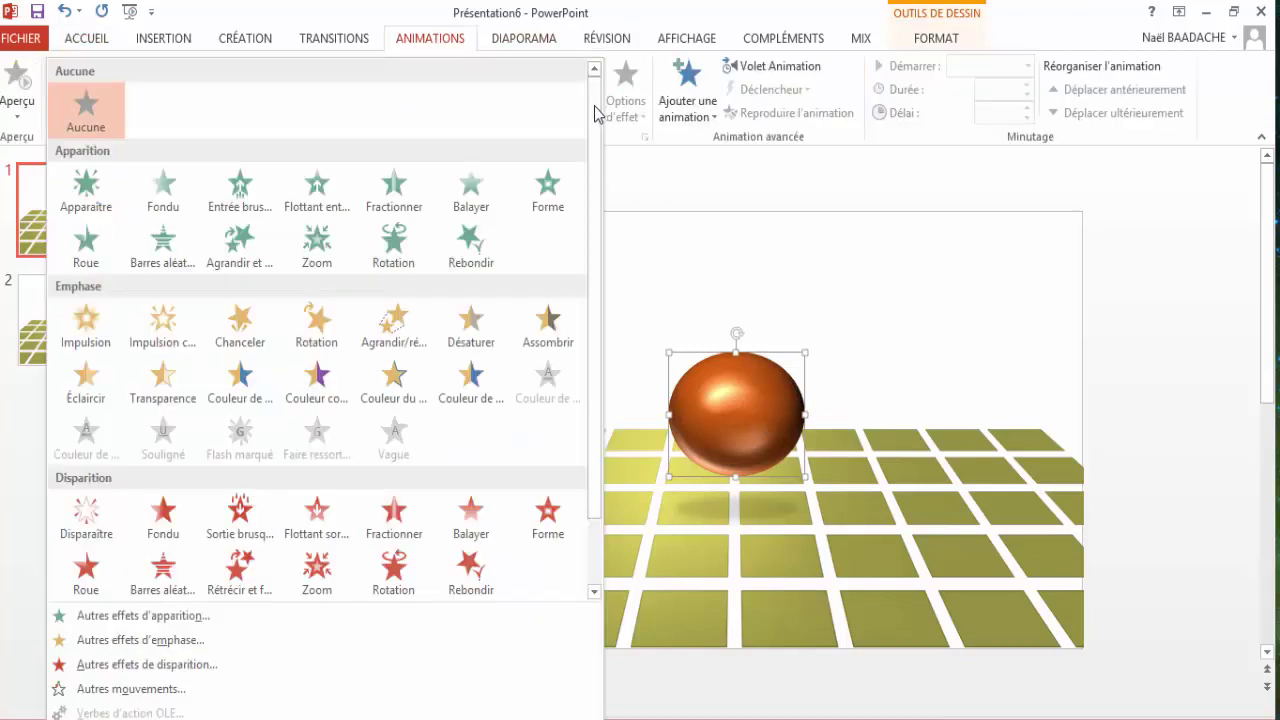
left_click(317, 245)
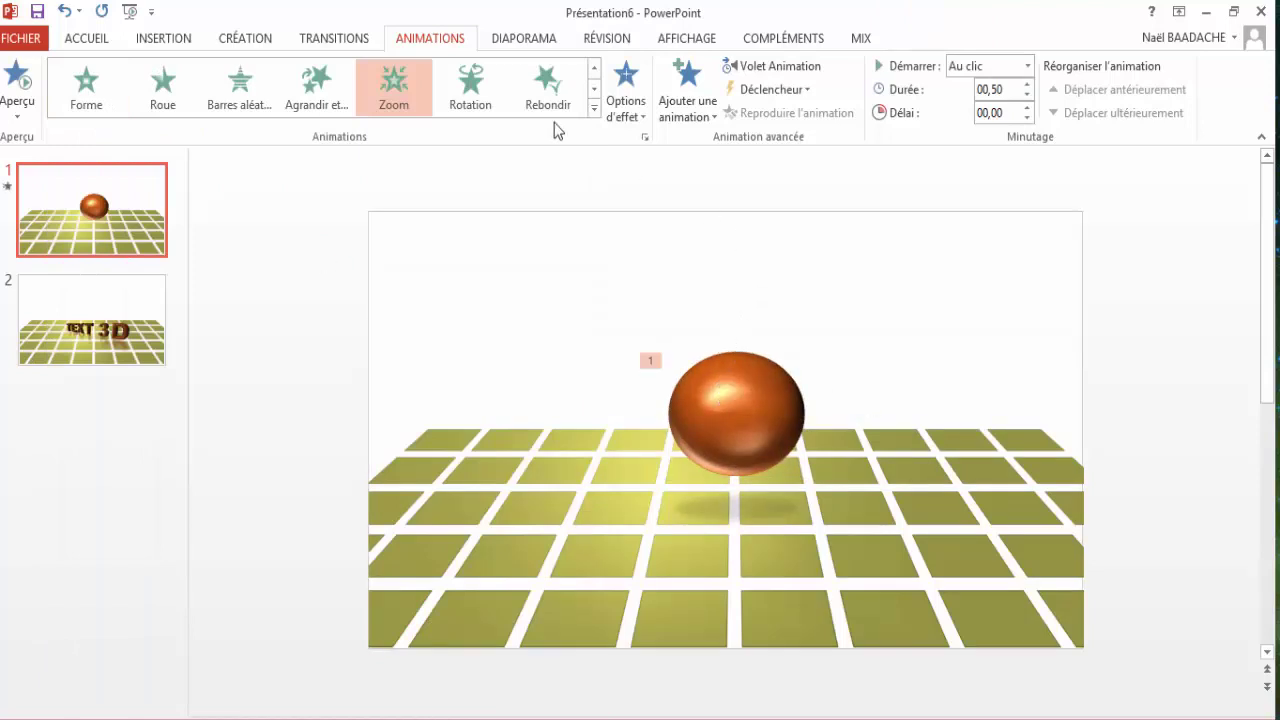
Set the sphere's animation duration to 02,00 seconds, preview it, and go to slide 2
left_click(1027, 85)
left_click(1027, 85)
left_click(1027, 85)
left_click(1027, 85)
left_click(1027, 85)
left_click(1027, 85)
left_click(1027, 85)
left_click(1027, 97)
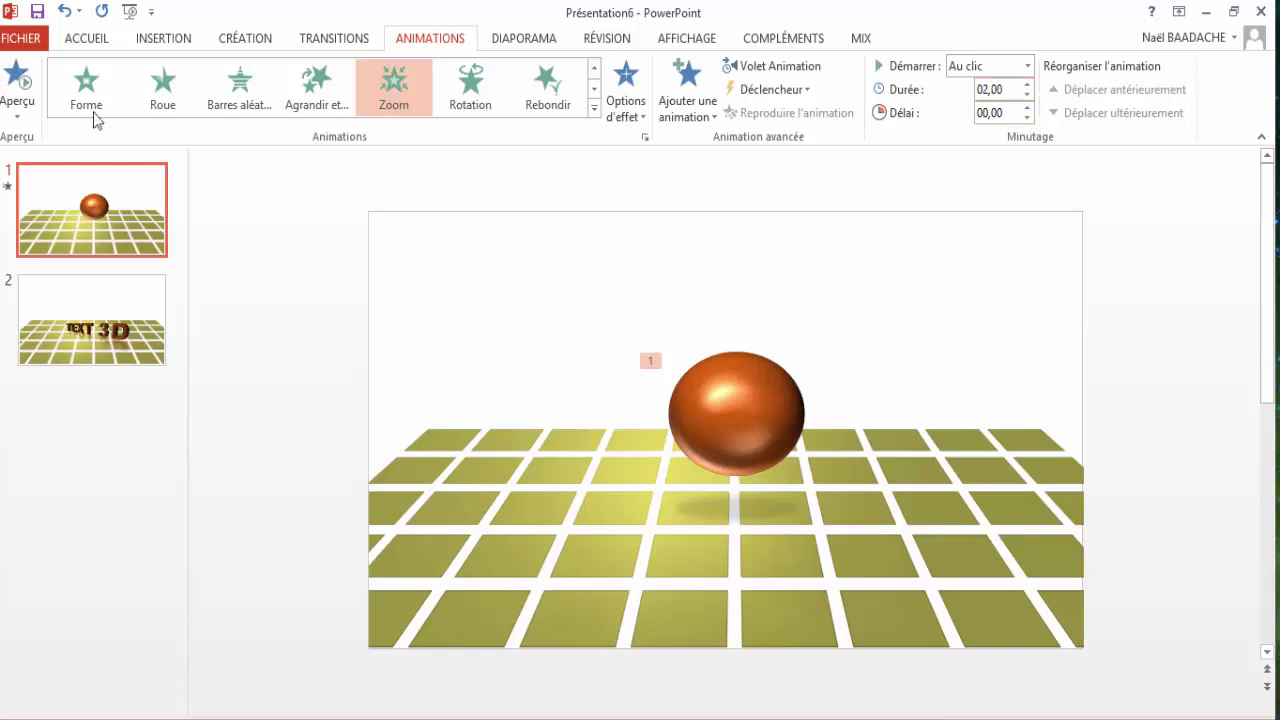
left_click(17, 88)
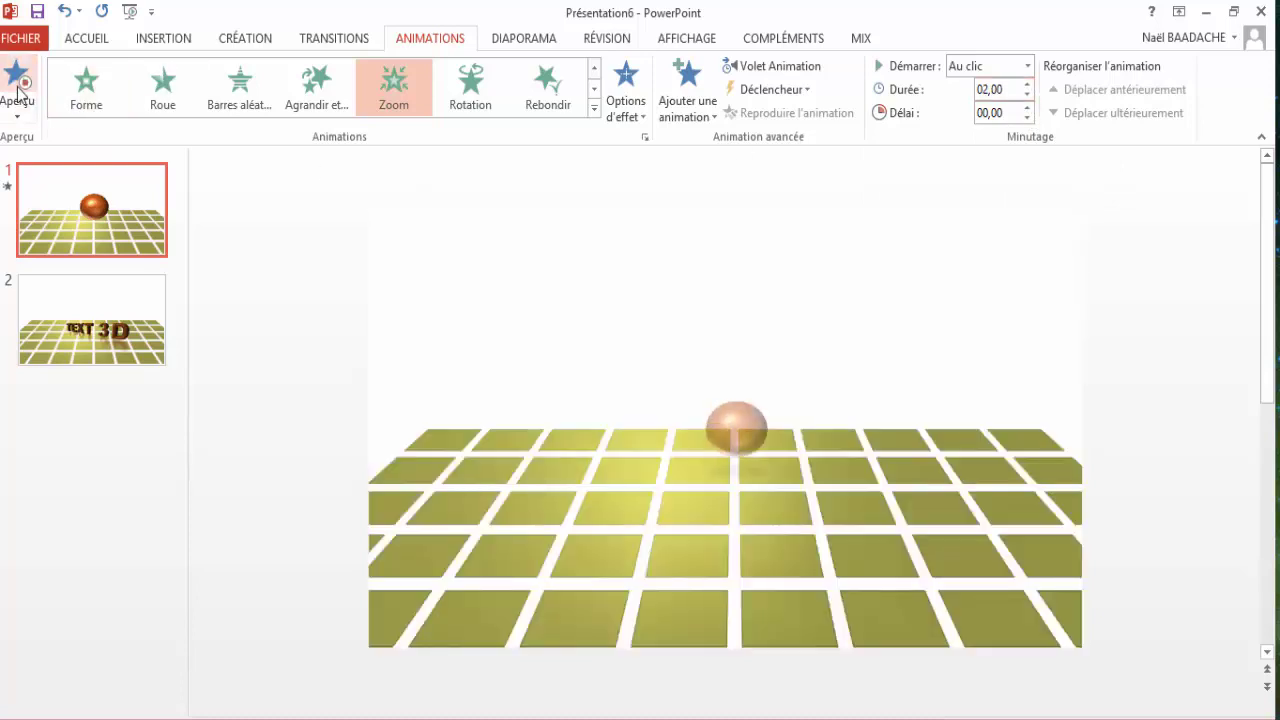
left_click(90, 320)
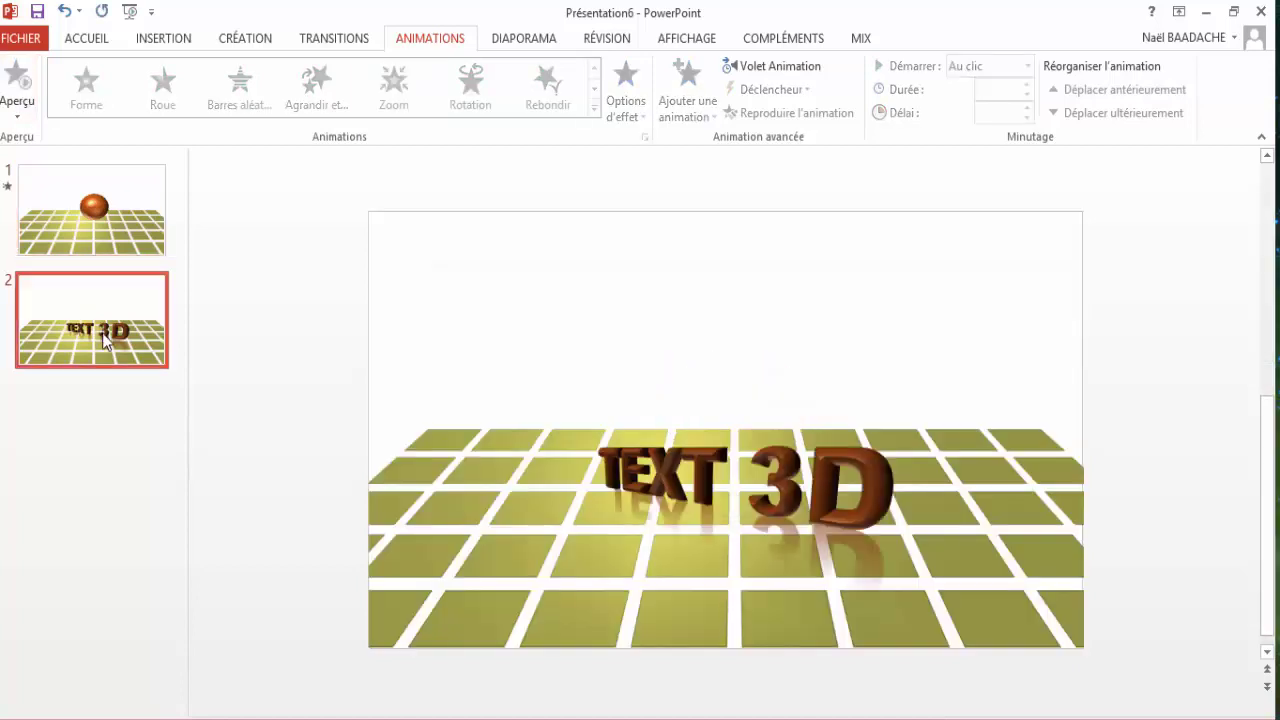
Apply a Zoom entrance with 02,00 duration to the TEXT 3D box and preview it
left_click(762, 460)
left_click(774, 428)
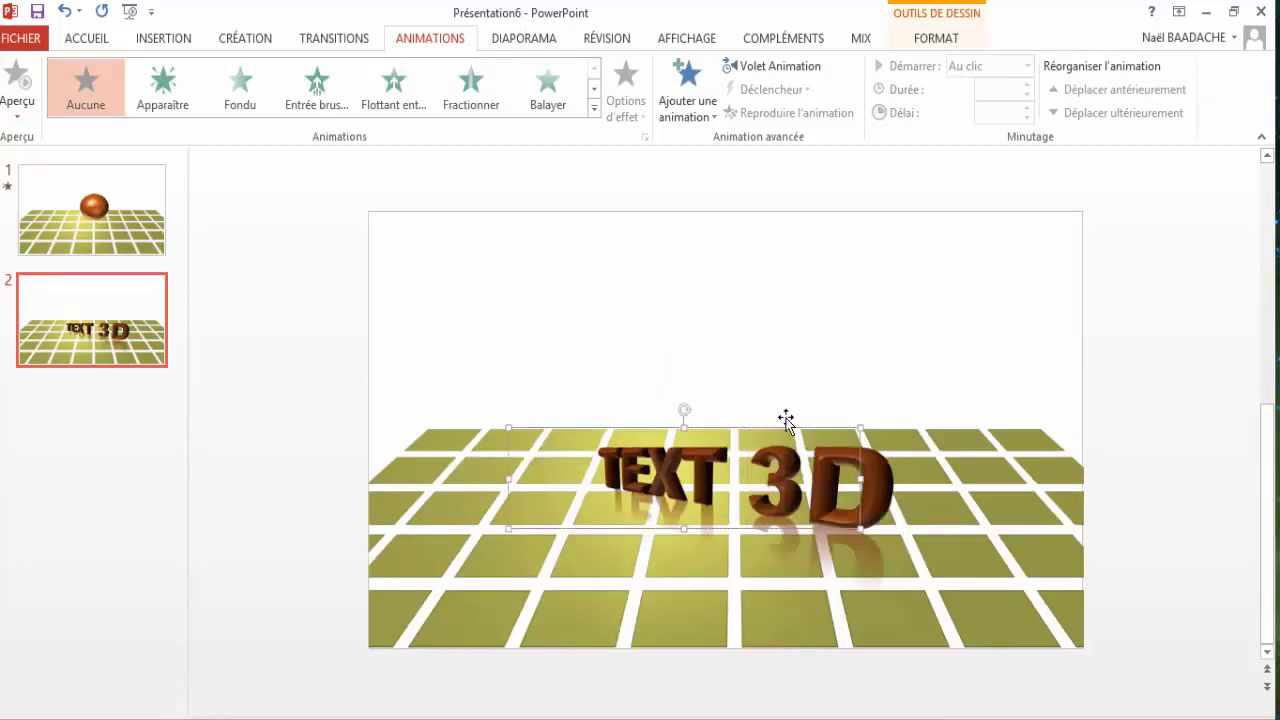
left_click(594, 108)
left_click(336, 250)
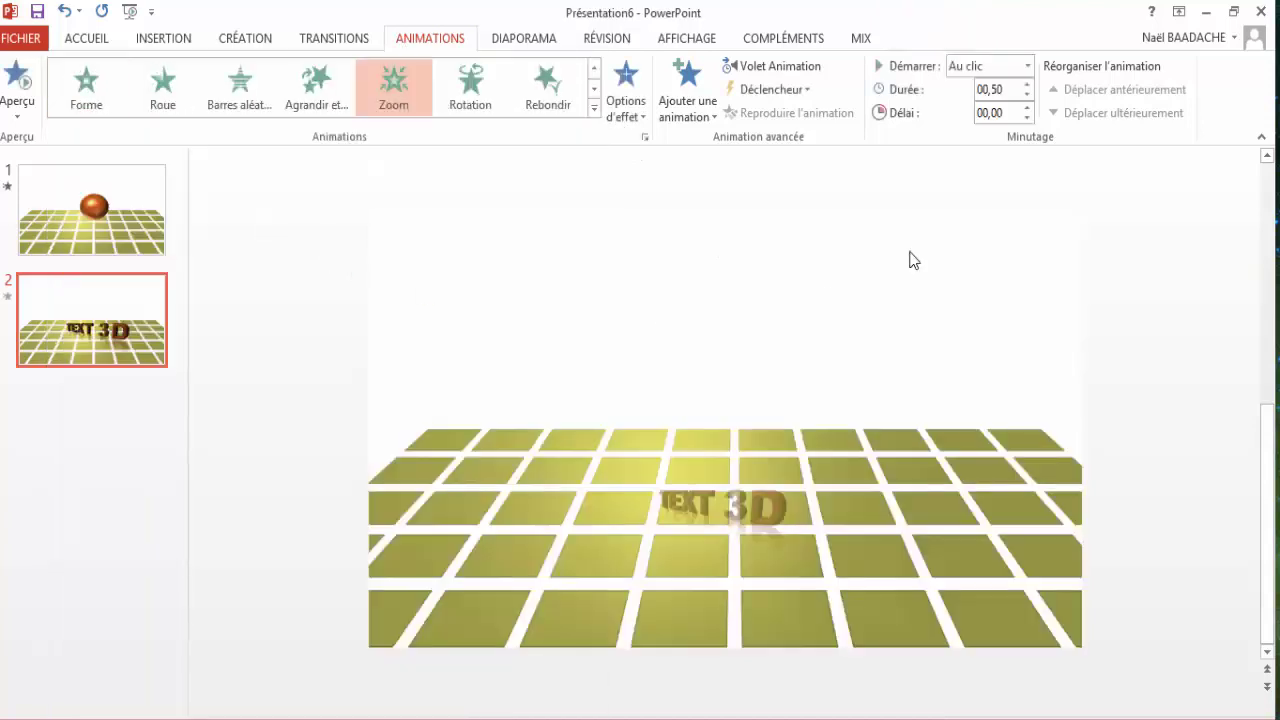
left_click(1027, 85)
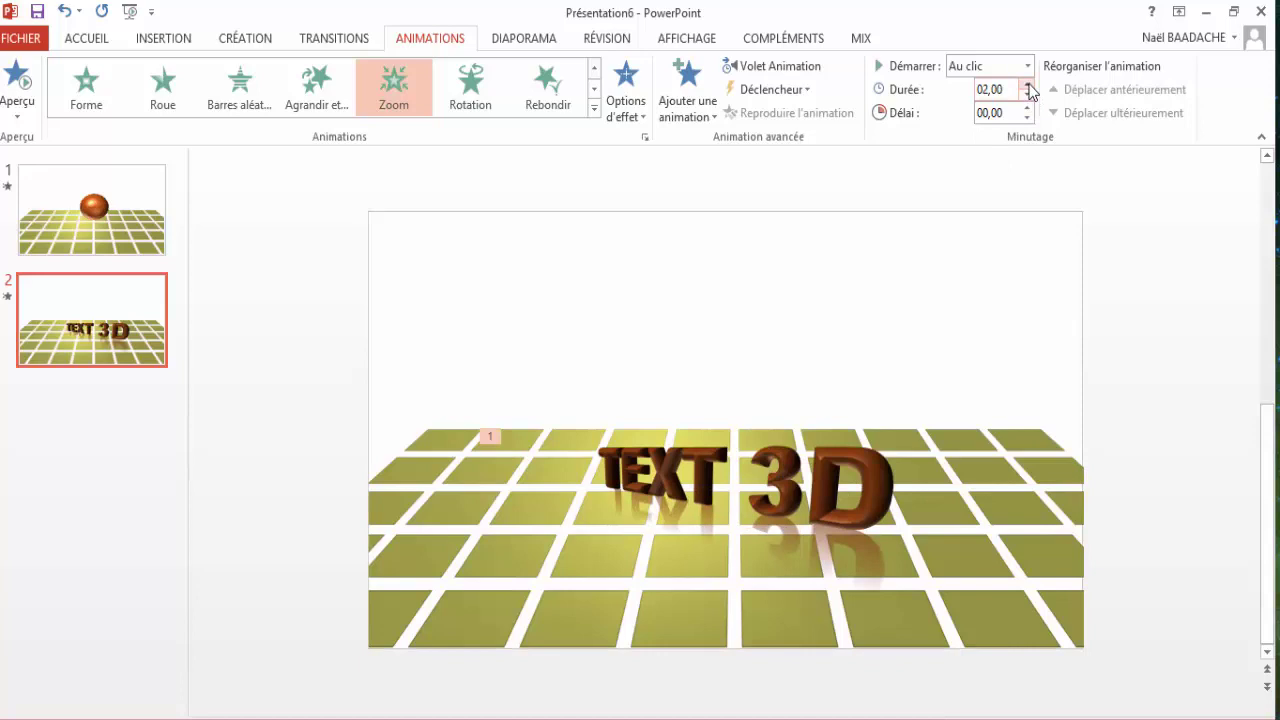
left_click(17, 80)
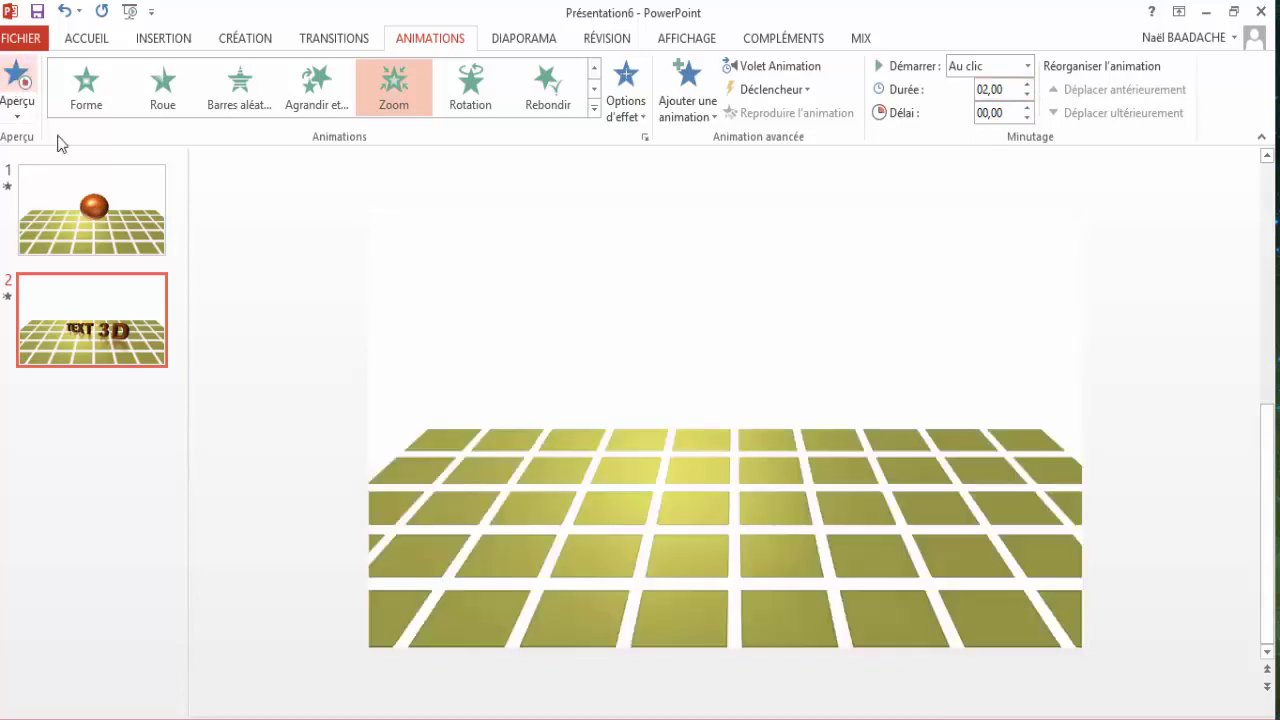